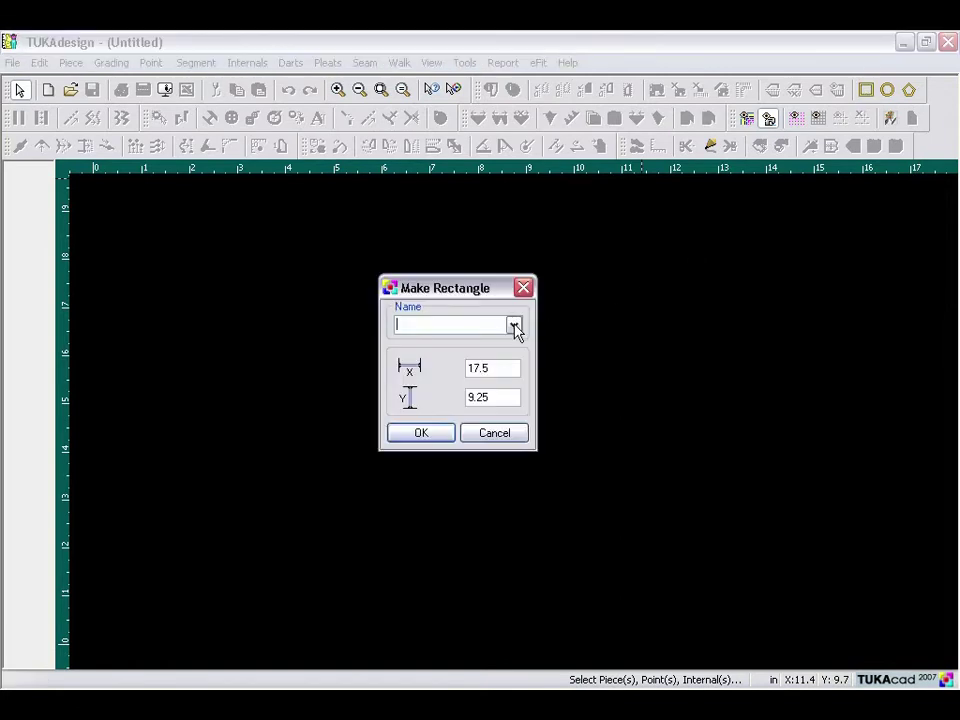
Step: Create a rectangle piece named BACK at X 17.5 by Y 9.25, place it, and zoom out
left_click(514, 326)
left_click(428, 340)
left_click(493, 369)
left_click(425, 437)
left_click(15, 195)
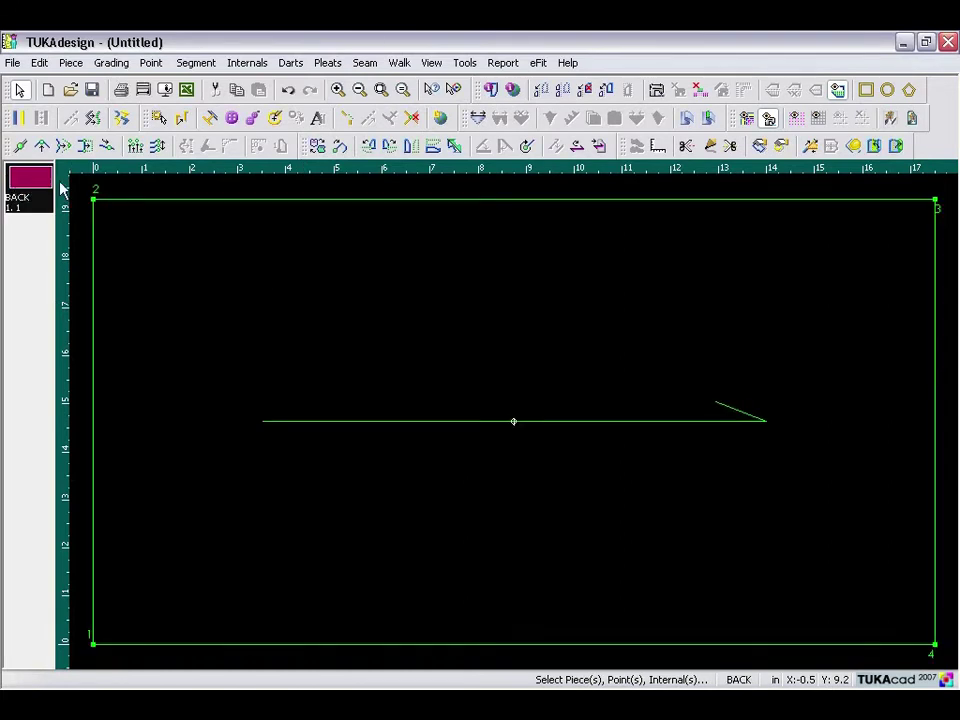
left_click(359, 91)
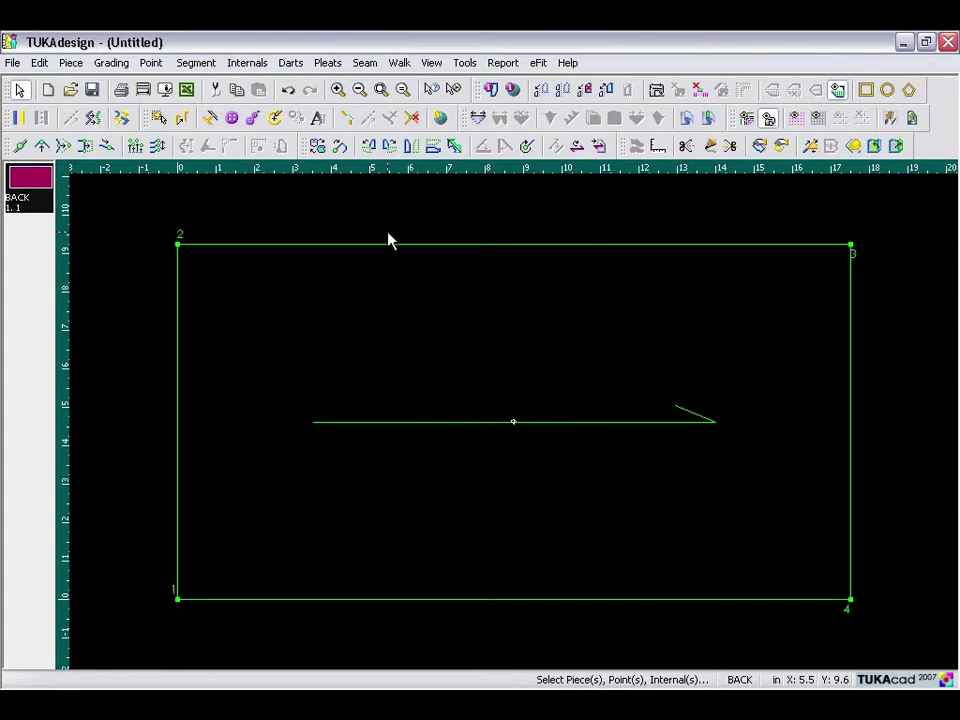
mouse_move(390, 240)
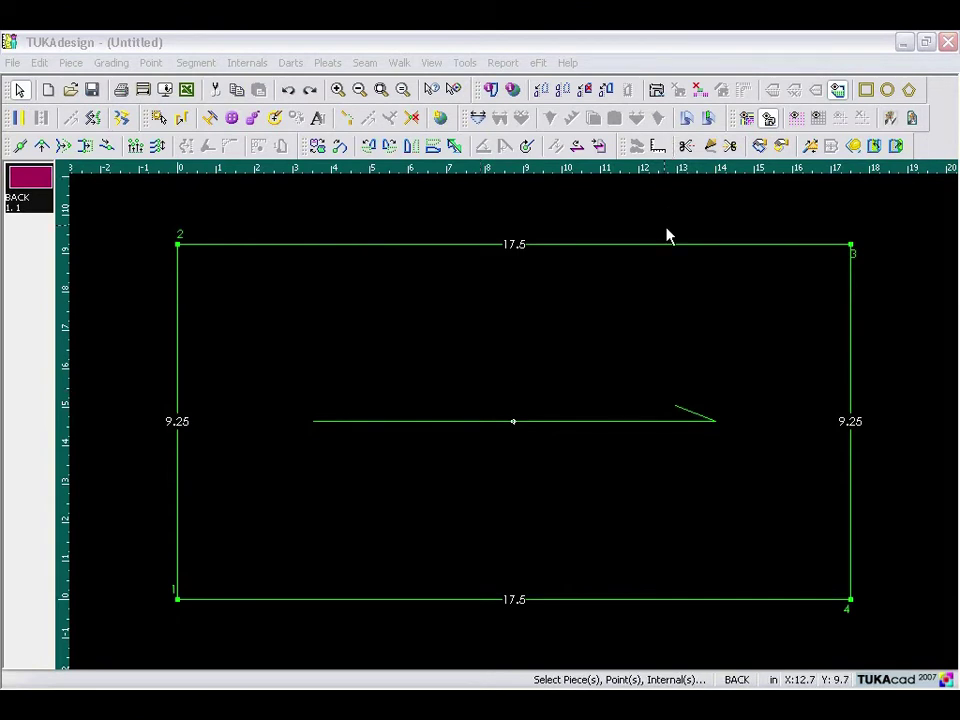
Step: Draft a 3-inch vertical line up from a bottom-edge point at Far 16.75
left_click(710, 146)
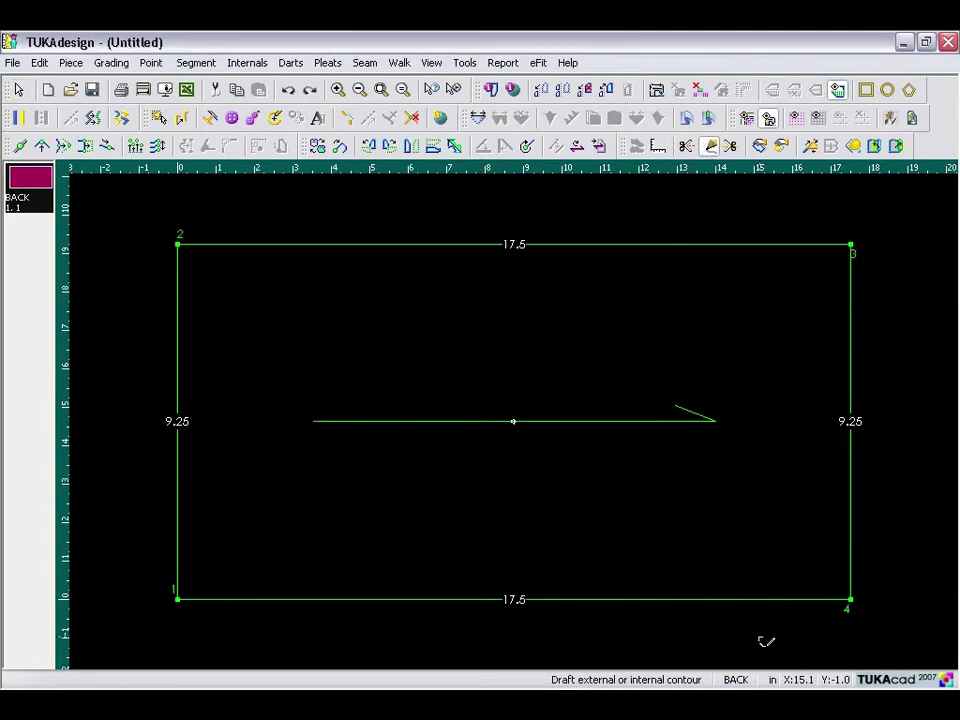
left_click(784, 601)
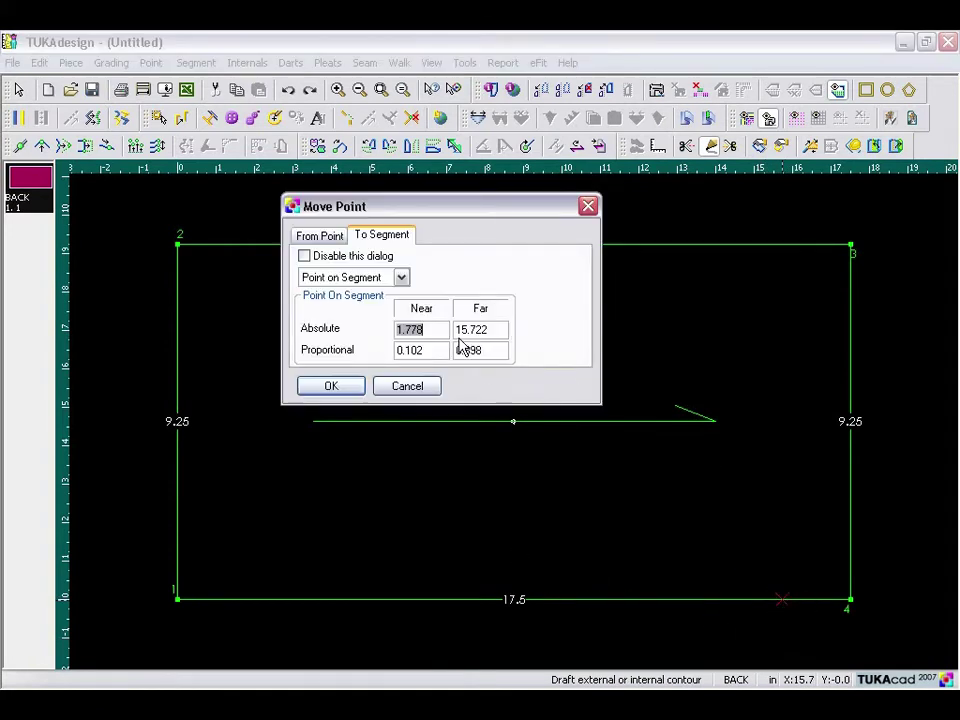
left_click(503, 329)
type("16.75")
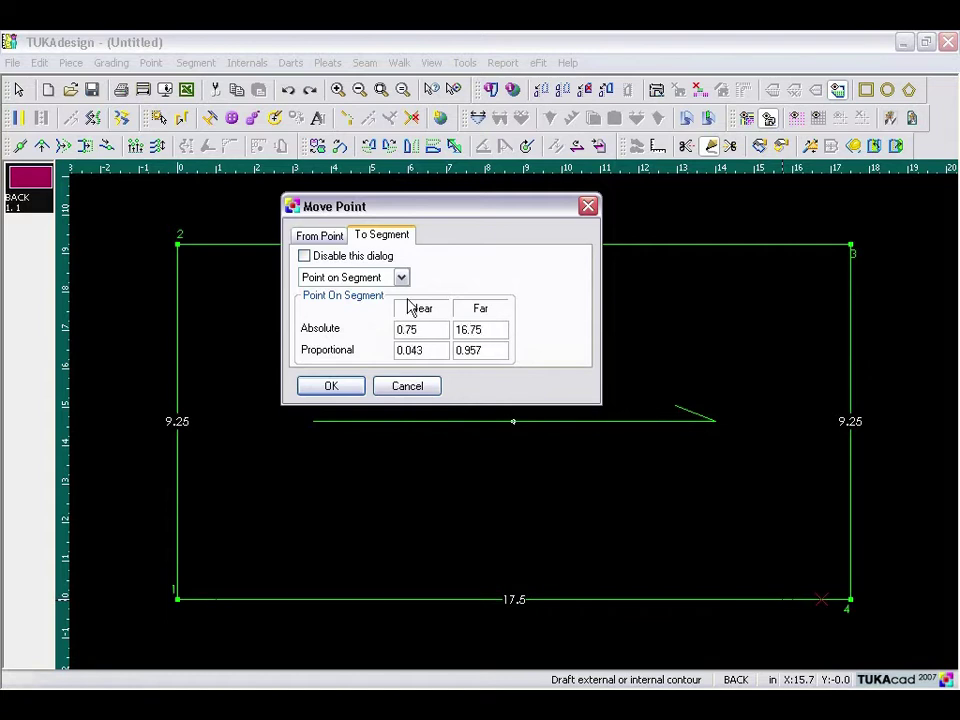
left_click(349, 388)
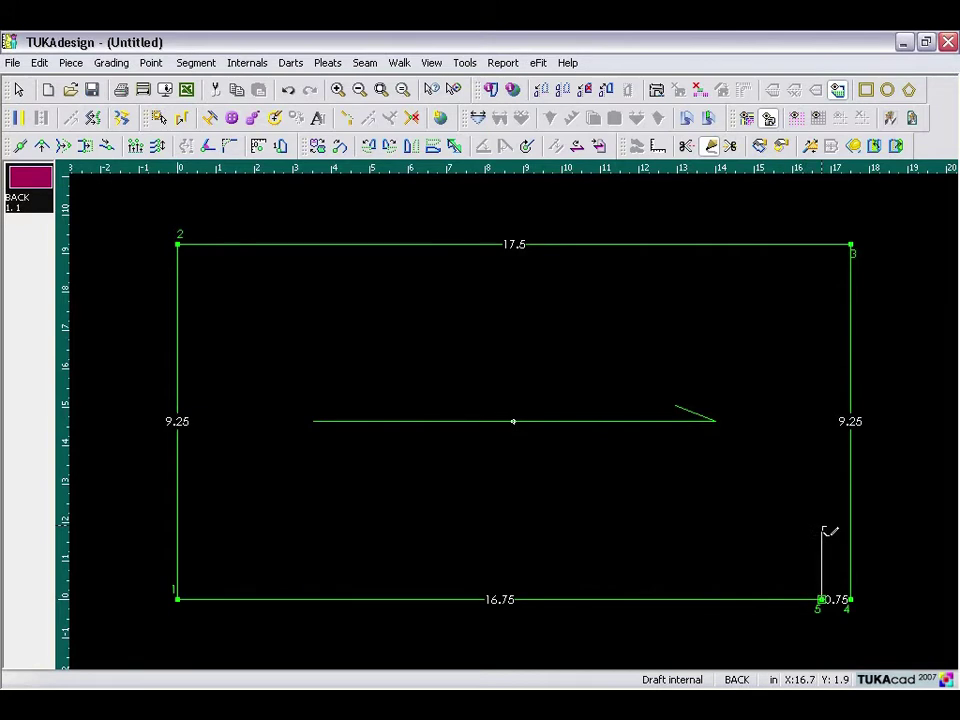
left_click(826, 505)
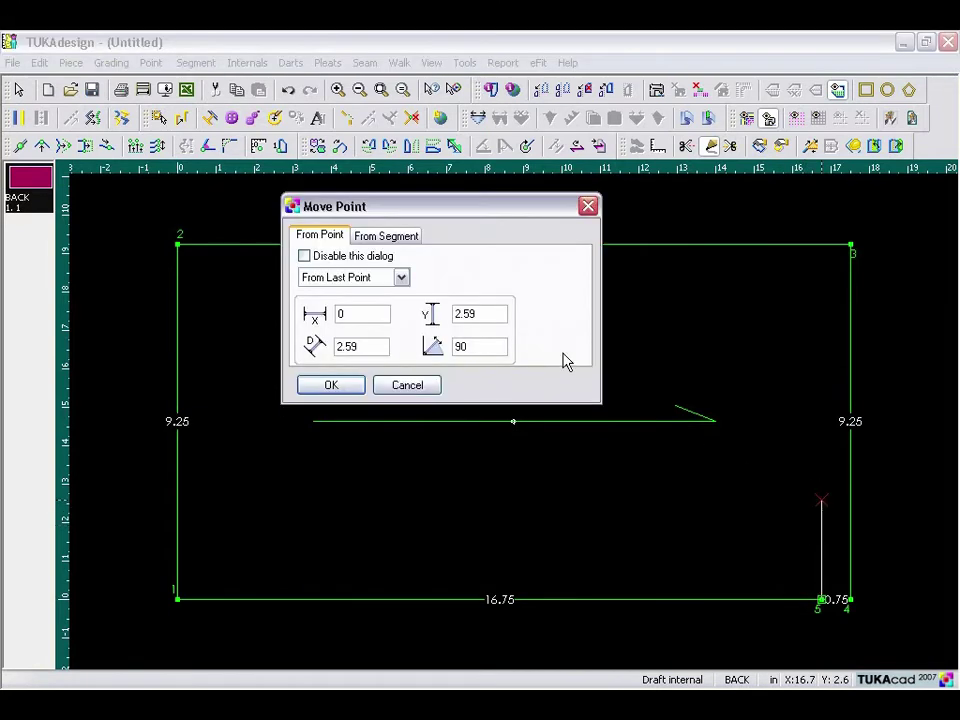
double_click(479, 314)
type("3")
left_click(331, 385)
right_click(756, 510)
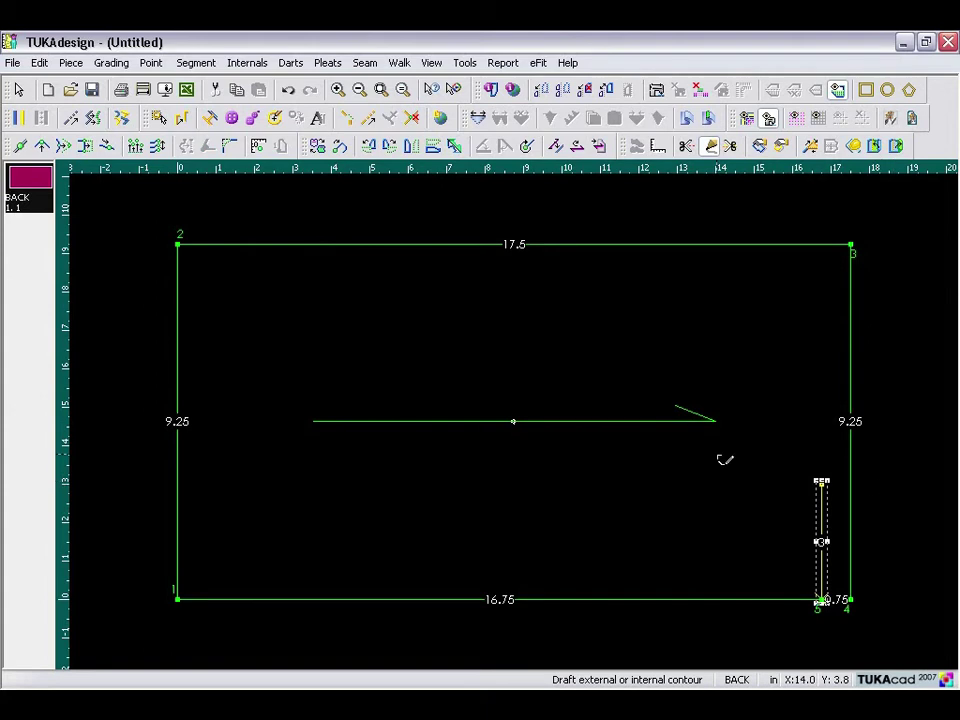
Step: Draft a 3-inch horizontal line inward (X -3) from a right-edge point at Far 7.75
left_click(851, 315)
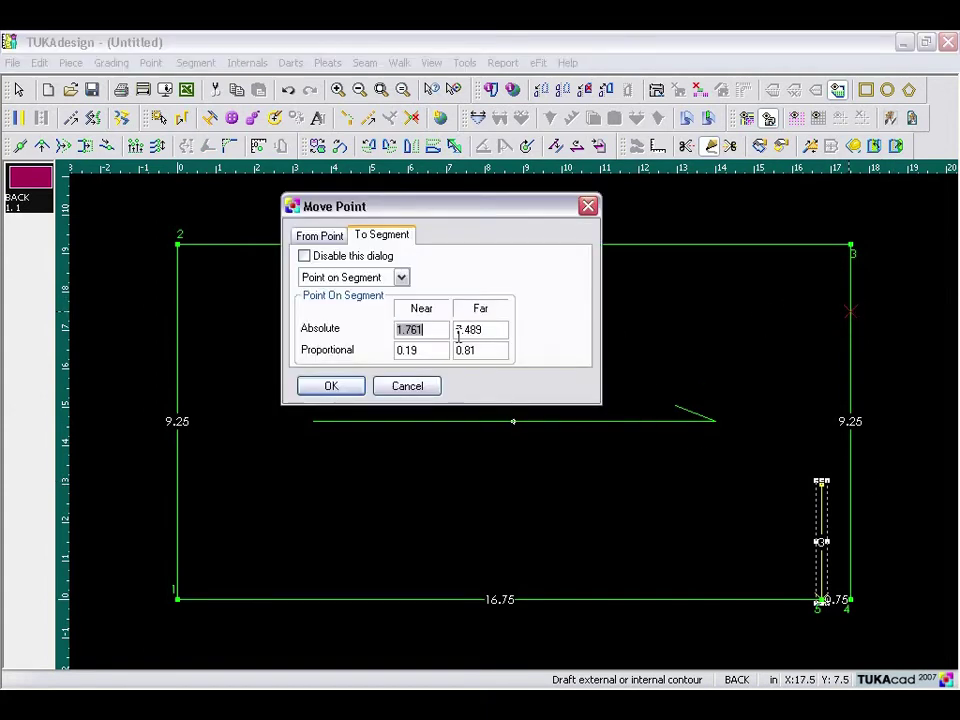
left_click(497, 329)
type("7.75")
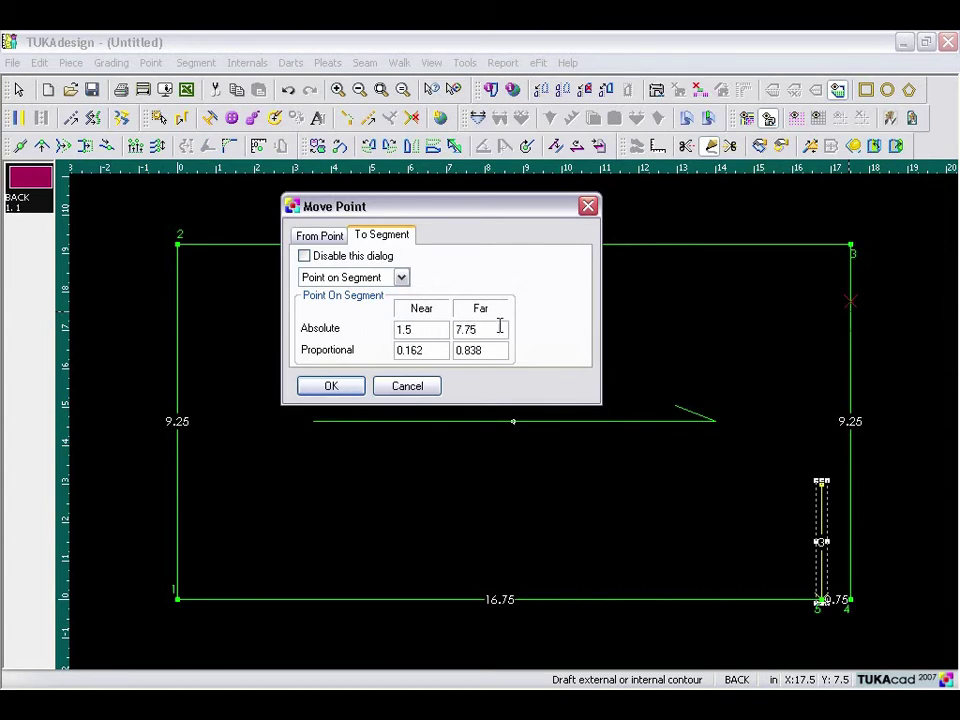
left_click(337, 390)
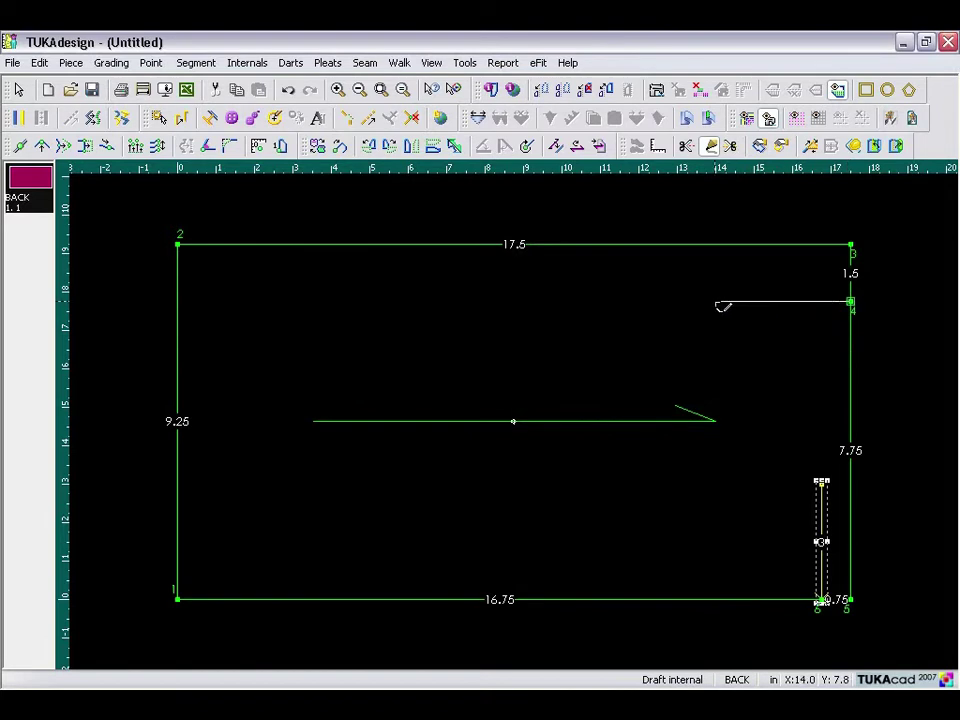
left_click(715, 302)
double_click(372, 313)
type("-3")
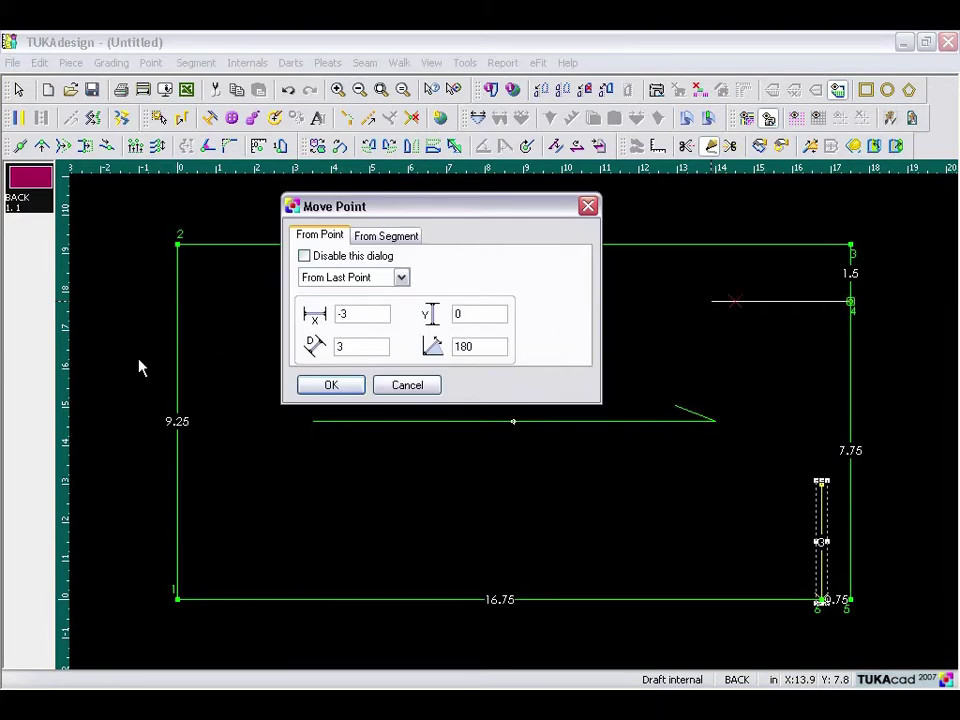
left_click(331, 385)
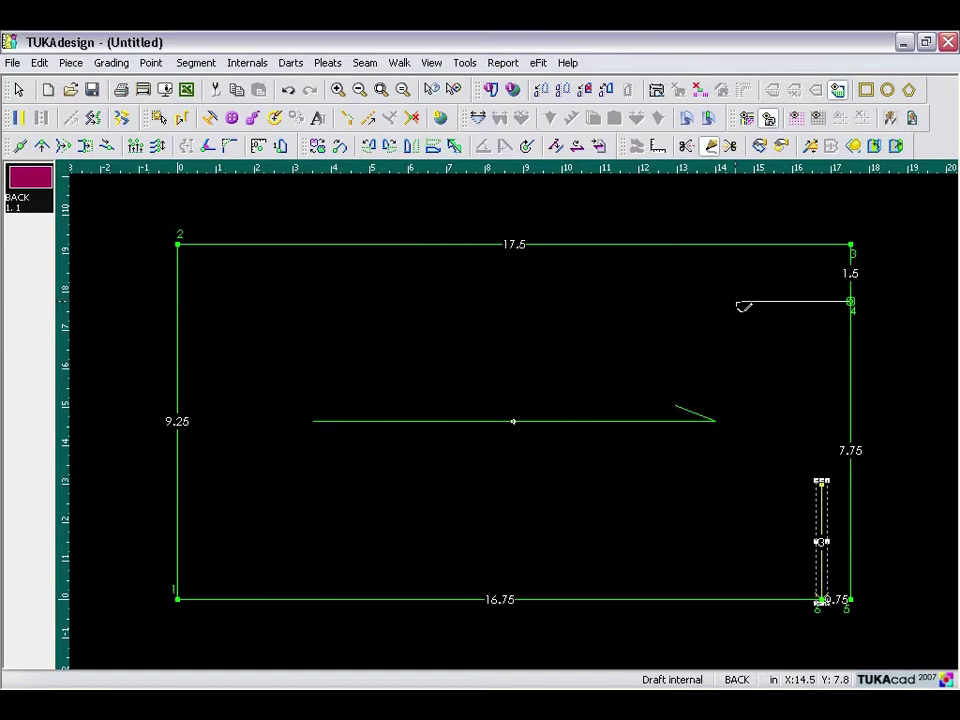
right_click(772, 344)
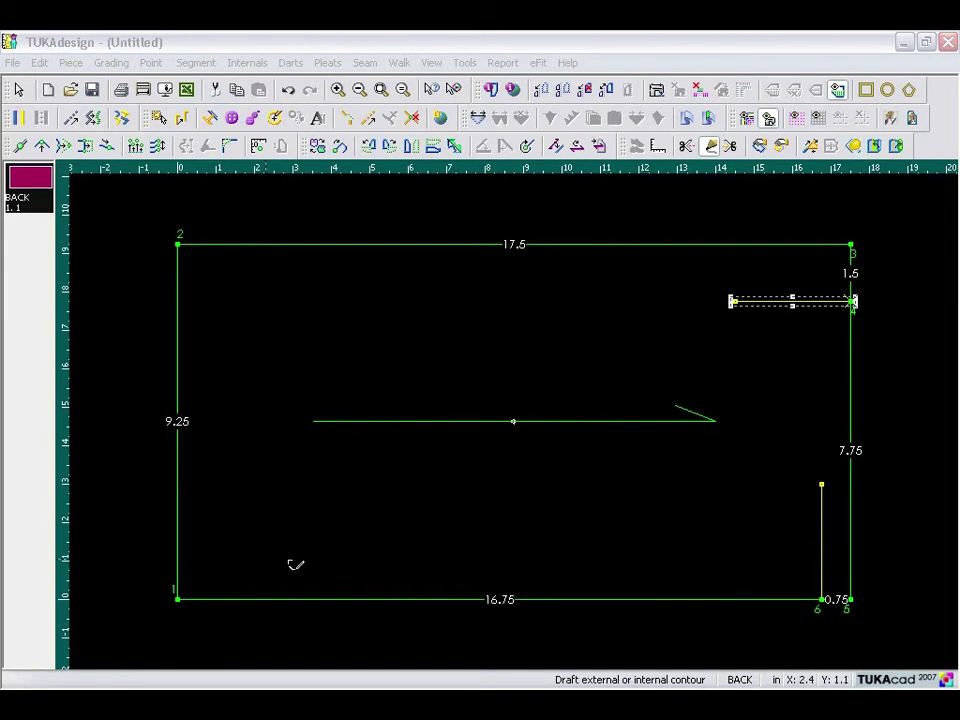
Step: Draft a 17.125-inch diagonal from the bottom-left corner toward the short horizontal line's end
left_click(180, 600)
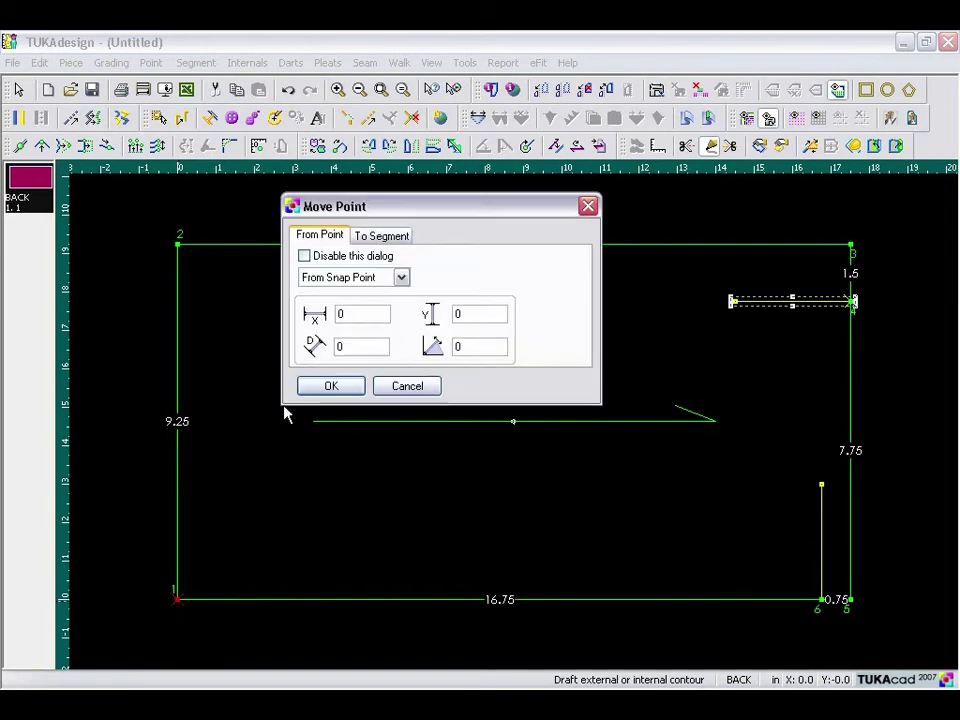
left_click(328, 386)
left_click(180, 600)
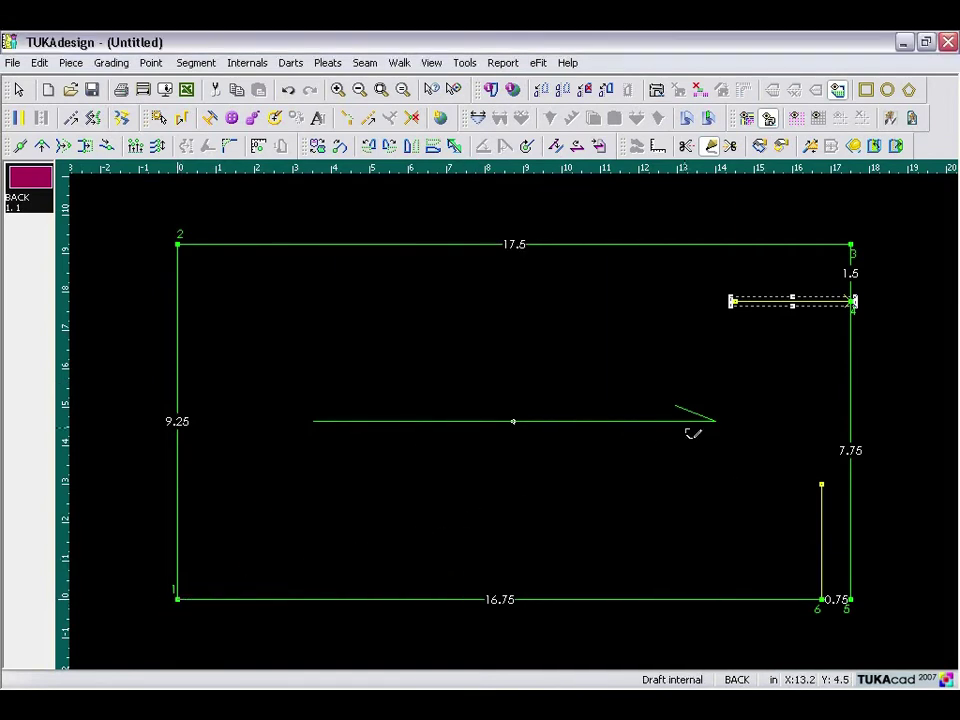
left_click(810, 291)
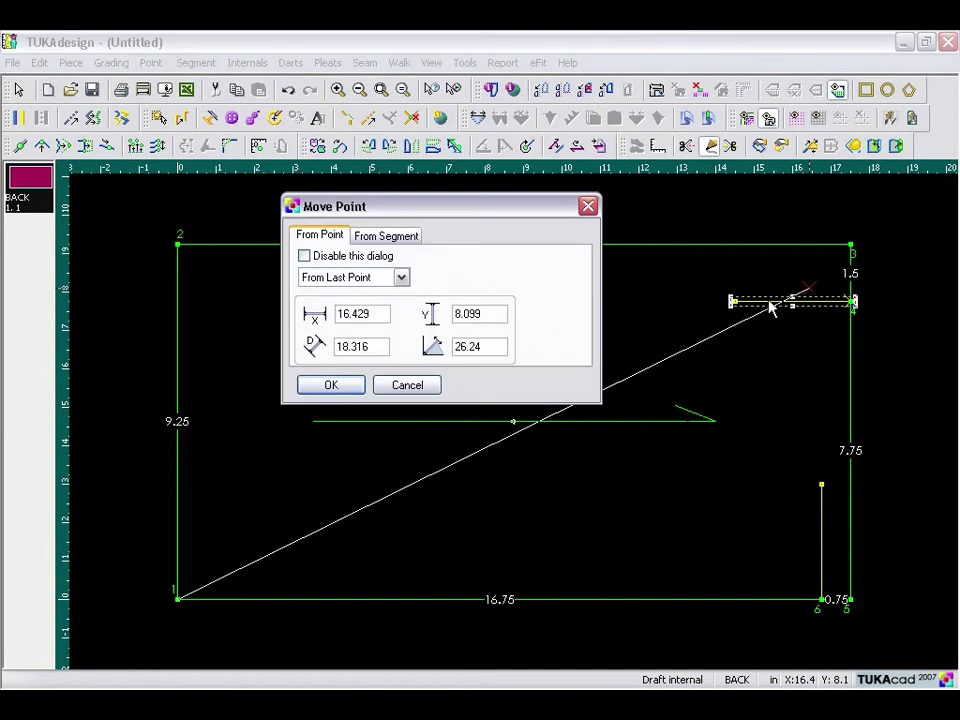
double_click(377, 347)
type("17")
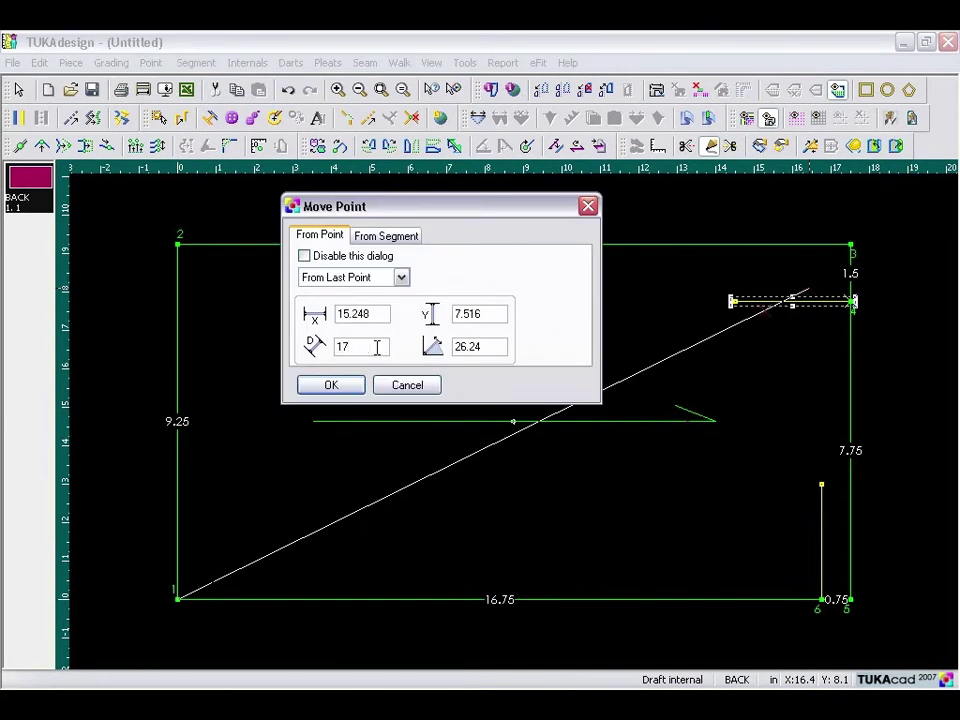
type(".125")
left_click(343, 389)
left_click(786, 323)
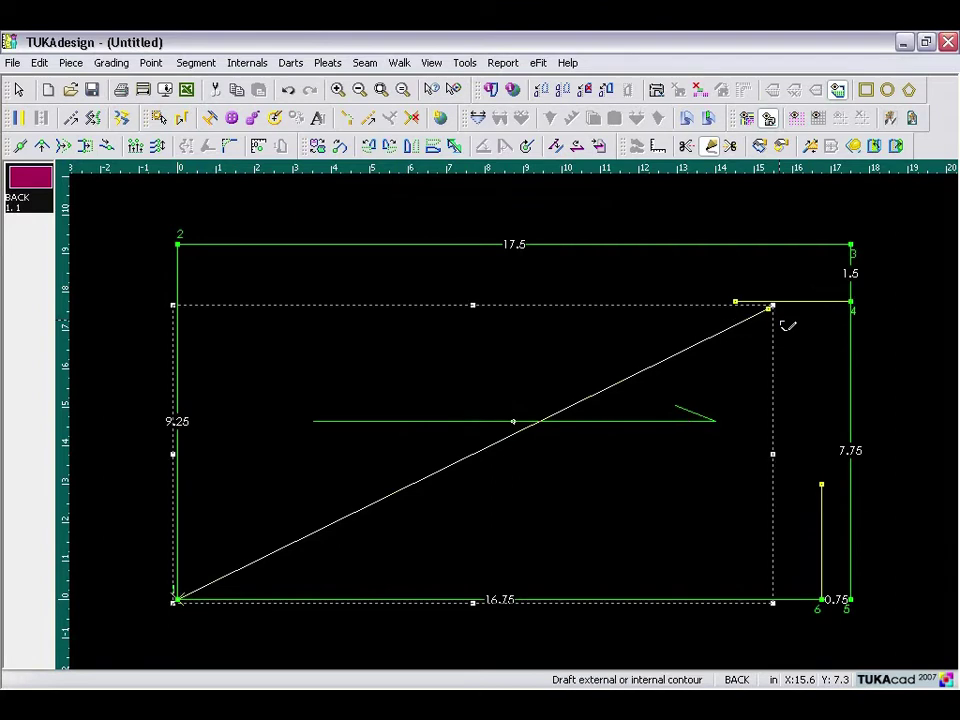
Step: Rotate the diagonal so its upper end lands on the short horizontal line's end
left_click(340, 147)
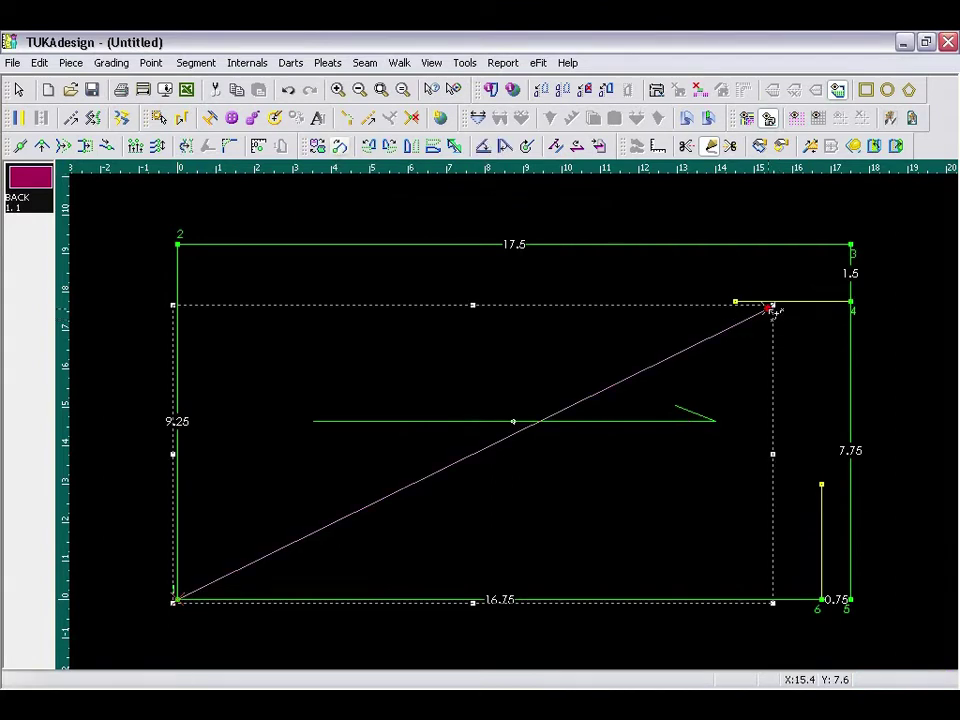
left_click(773, 311)
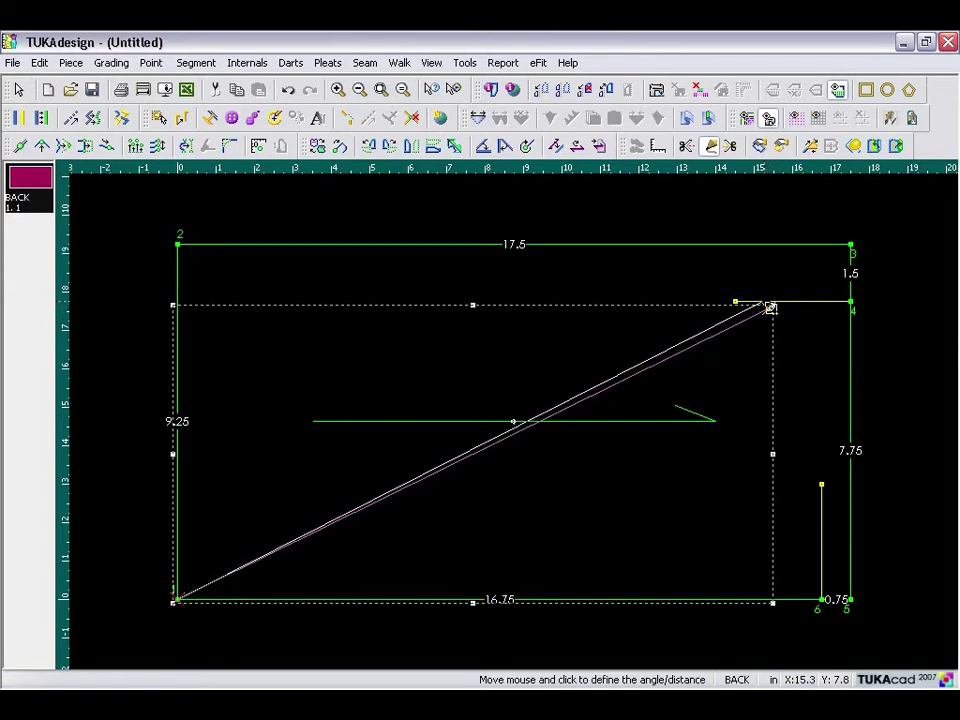
left_click(768, 306)
left_click(483, 396)
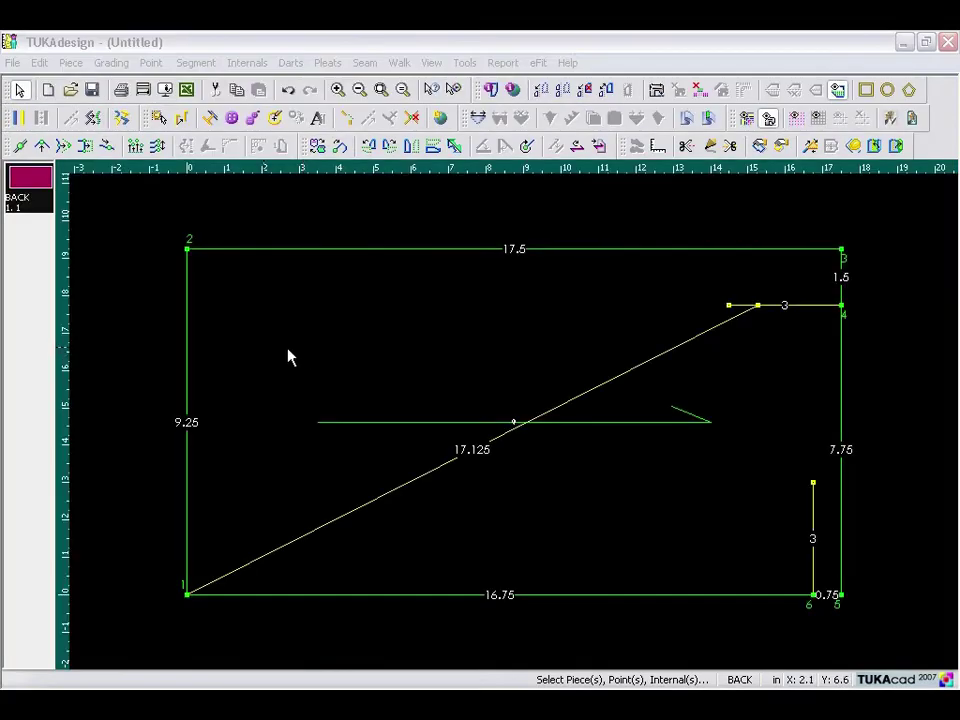
Step: Add a grading point on the right edge at distance 3.125
left_click(20, 146)
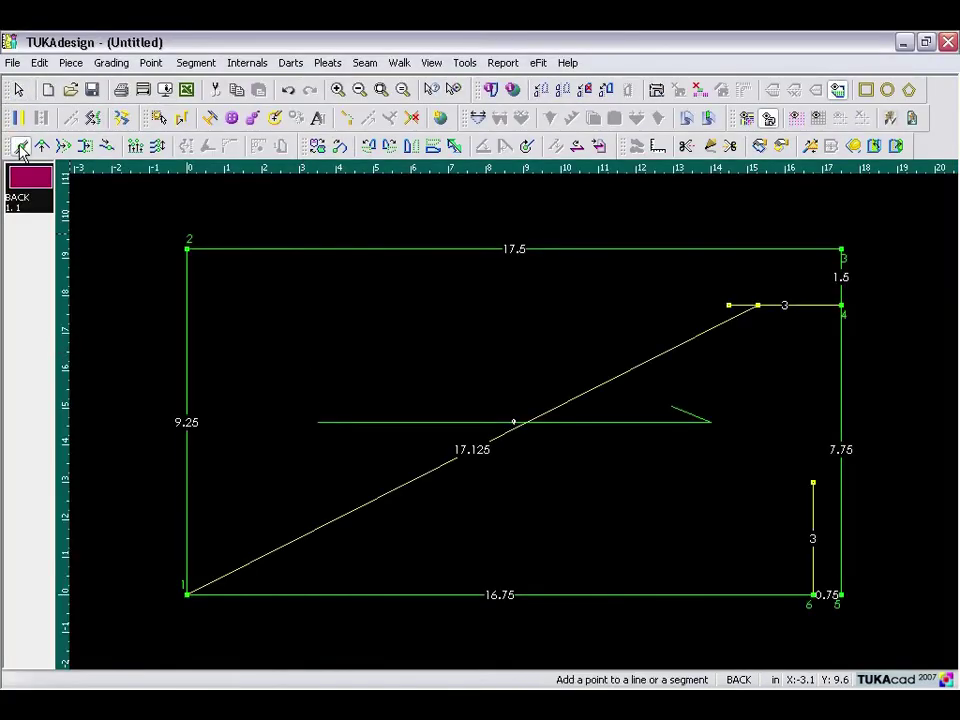
left_click(842, 507)
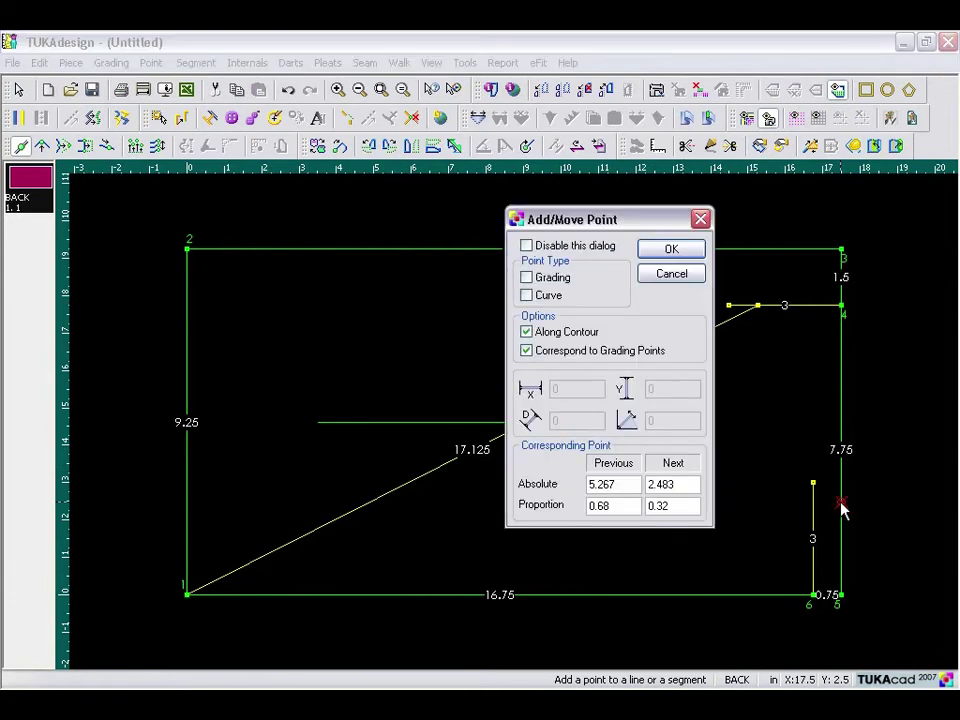
double_click(690, 486)
type("3.125")
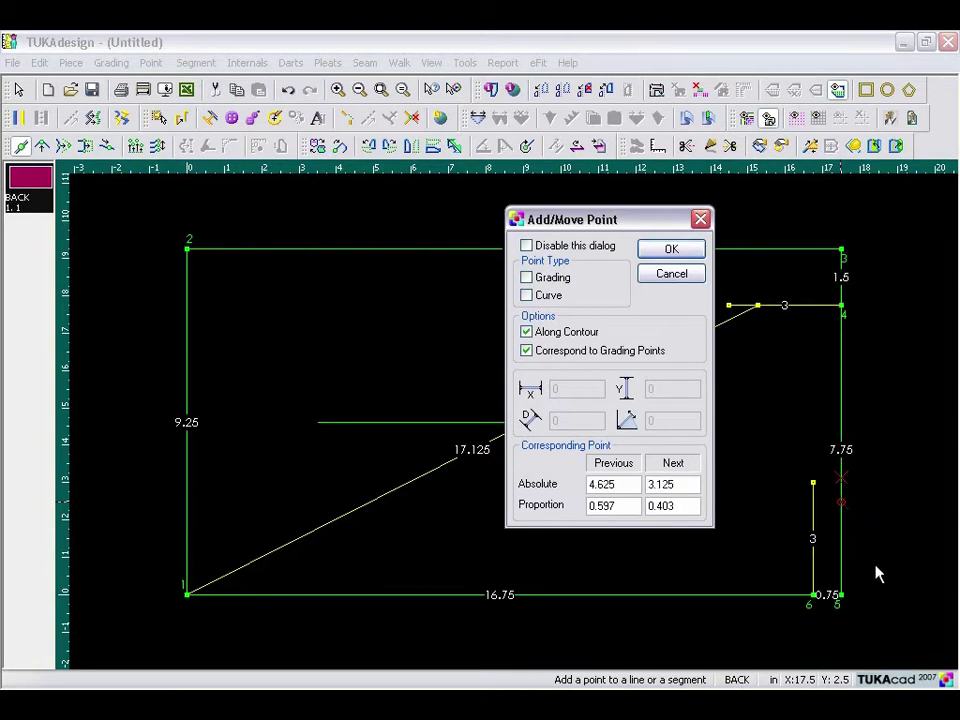
left_click(530, 278)
left_click(670, 251)
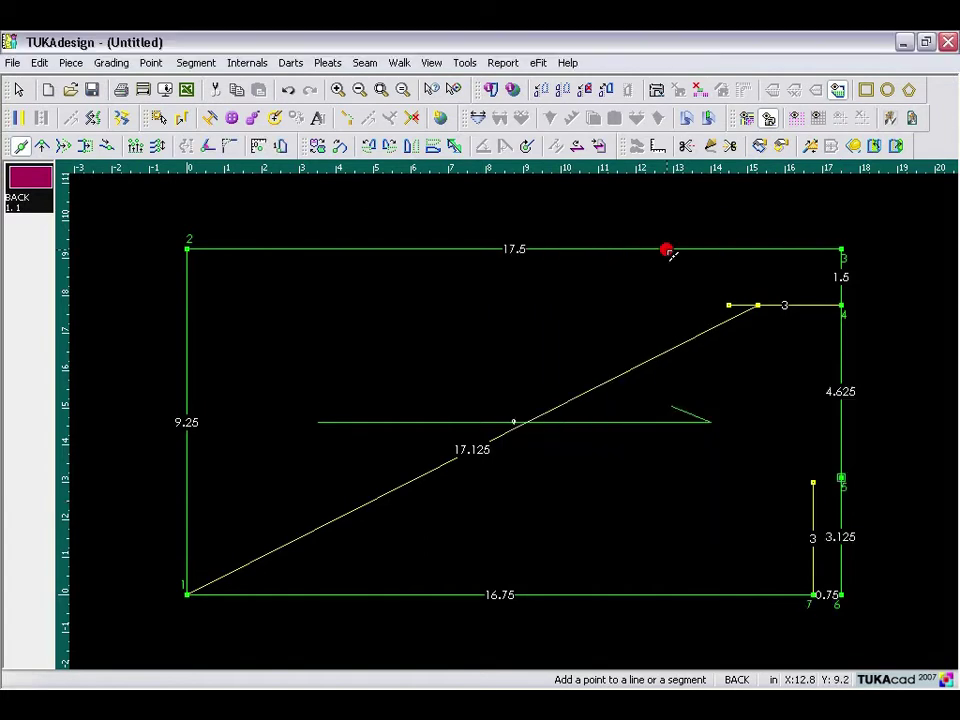
Step: Draft a 5.75-inch line between the new right-edge point 5 and the diagonal's upper end
left_click(710, 146)
left_click(841, 480)
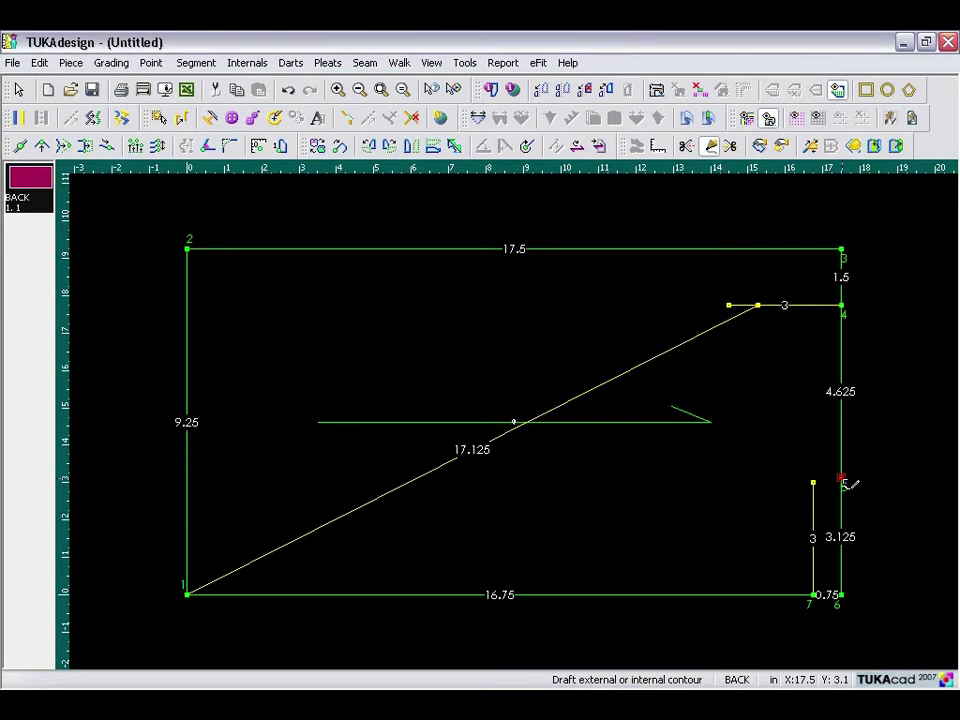
left_click(360, 386)
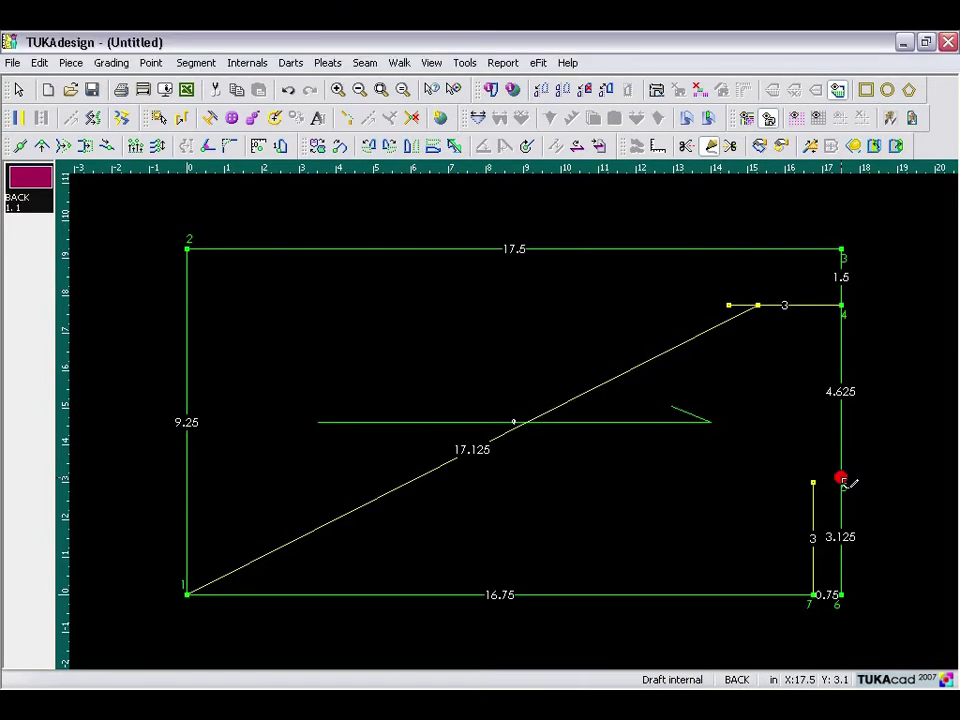
left_click(749, 282)
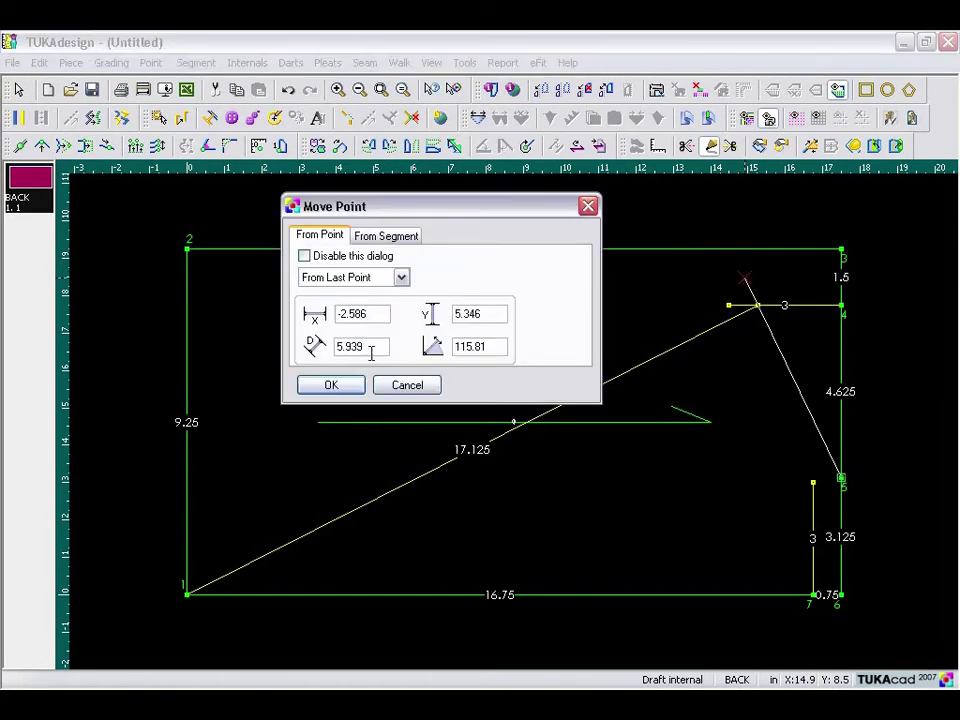
double_click(364, 349)
type("5.75")
left_click(338, 387)
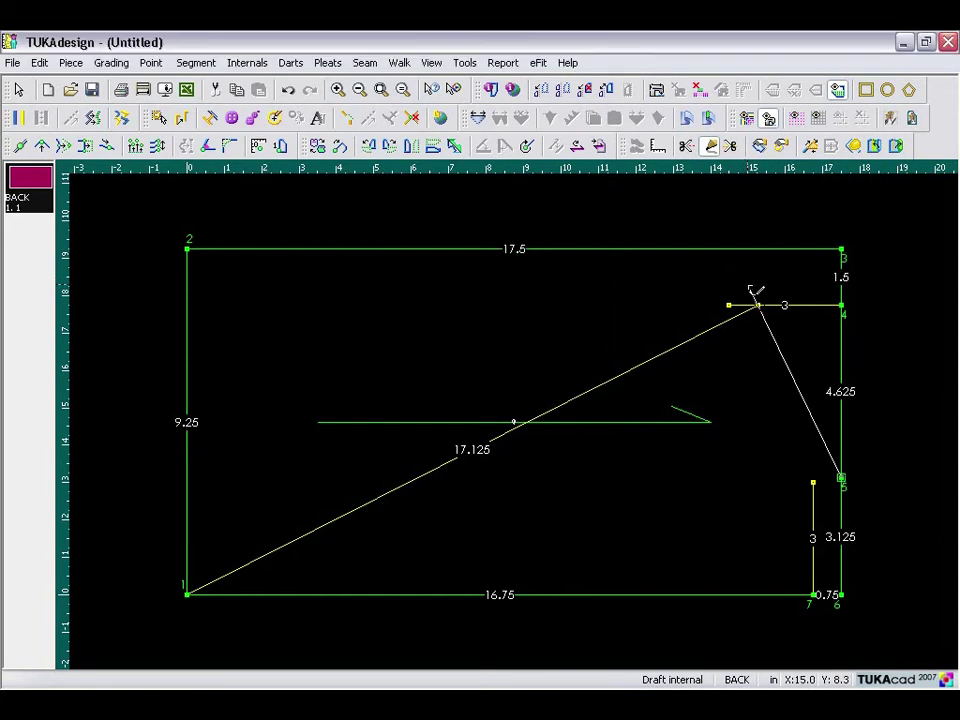
left_click(800, 286)
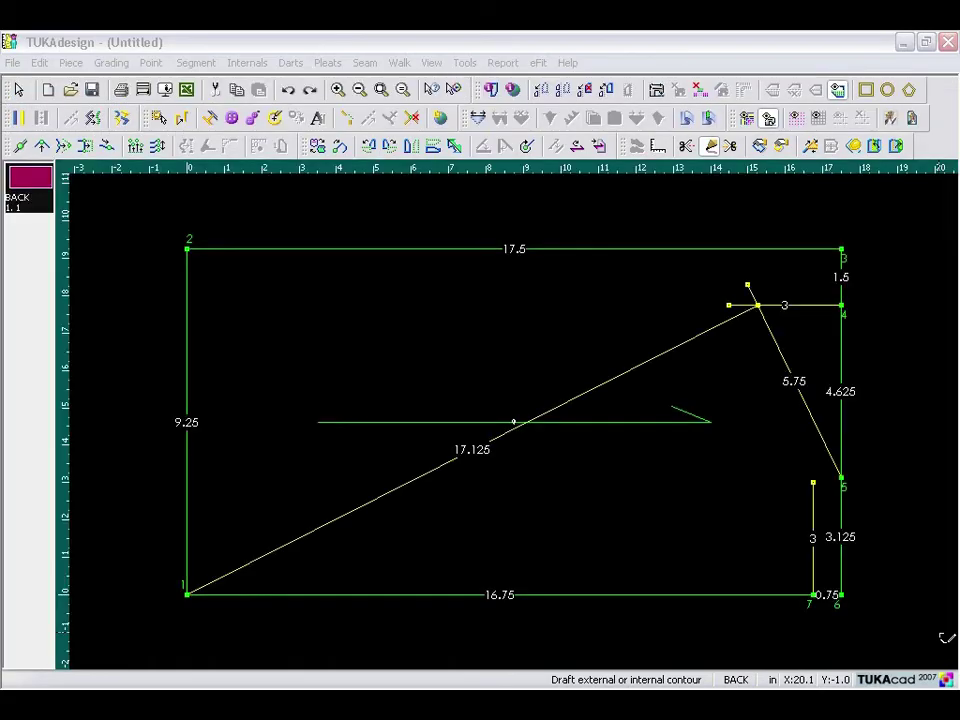
Step: Draft a 1.5-inch line from point 5 at angle 0 (From Segment), then return to Select Tool
left_click(845, 483)
left_click(338, 388)
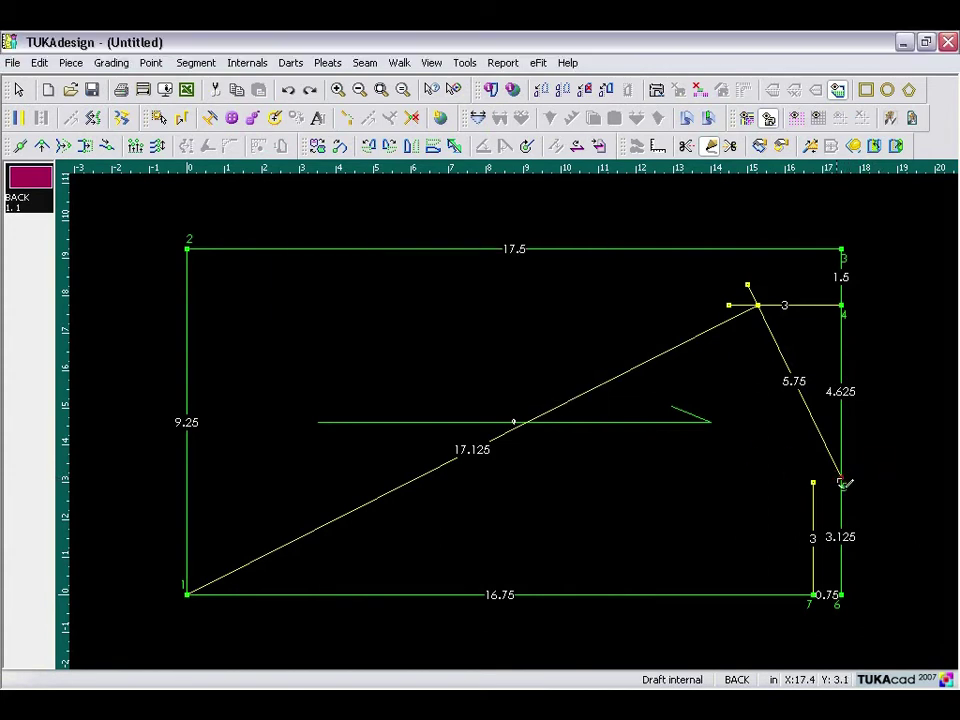
left_click(843, 484)
left_click(779, 507)
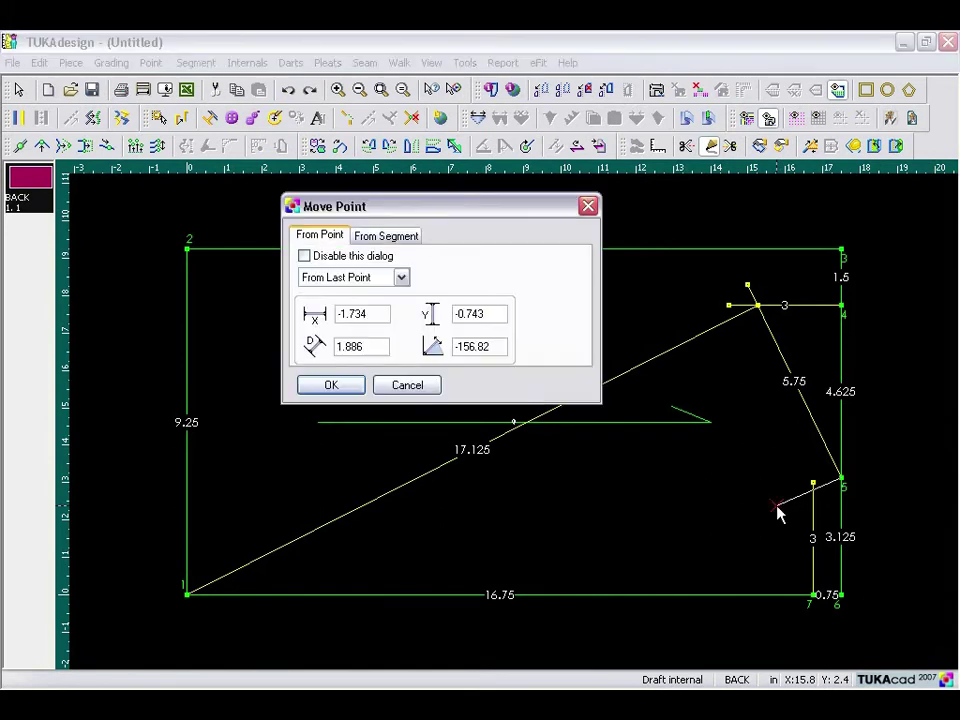
left_click(396, 240)
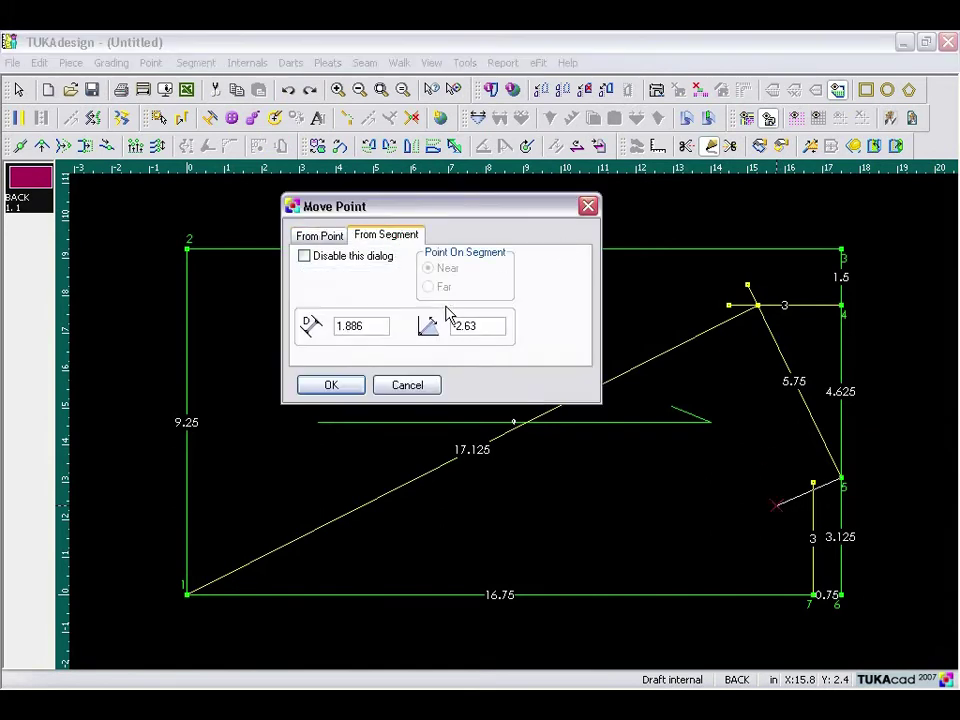
double_click(487, 335)
type("0")
double_click(380, 325)
type("1.5")
left_click(343, 387)
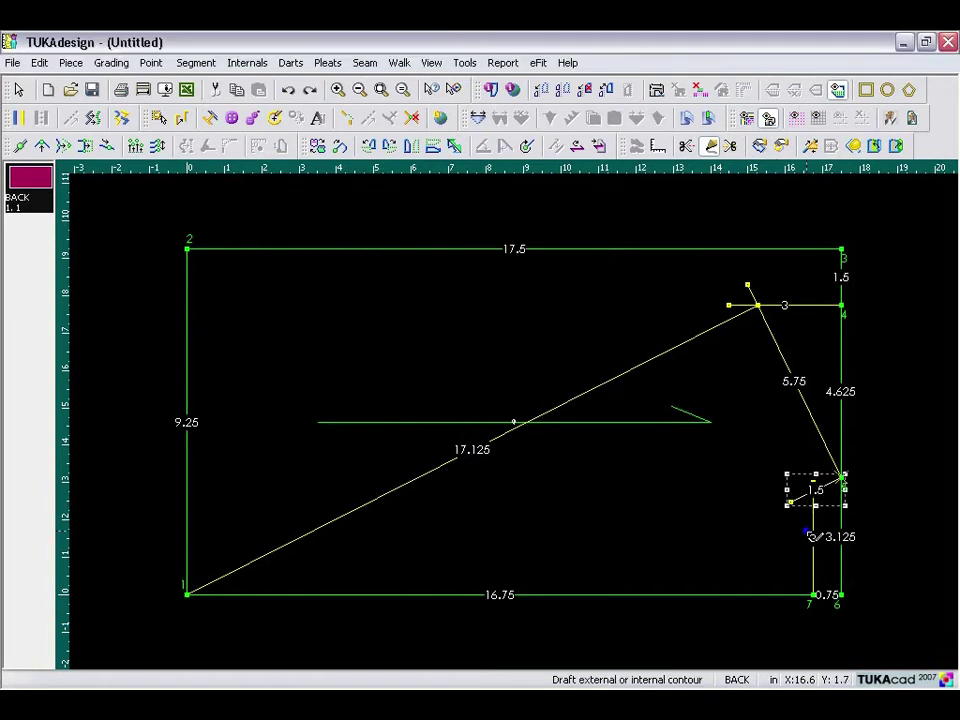
right_click(884, 448)
left_click(879, 454)
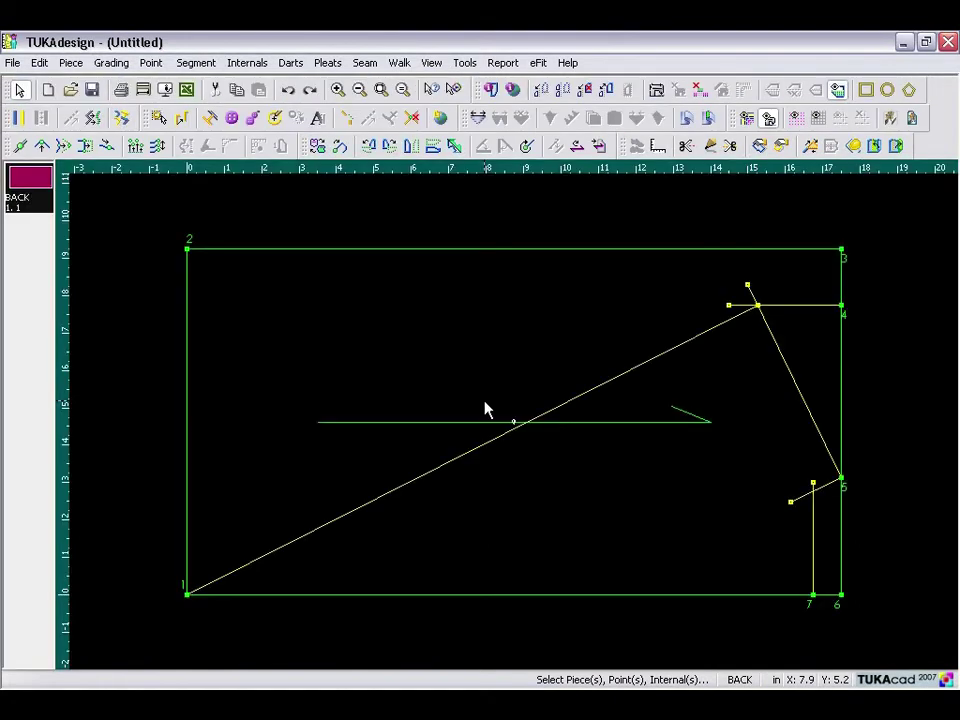
Step: Add left-edge points at Previous Absolute distances of 8.25, 3.25 and 1.25
left_click(19, 148)
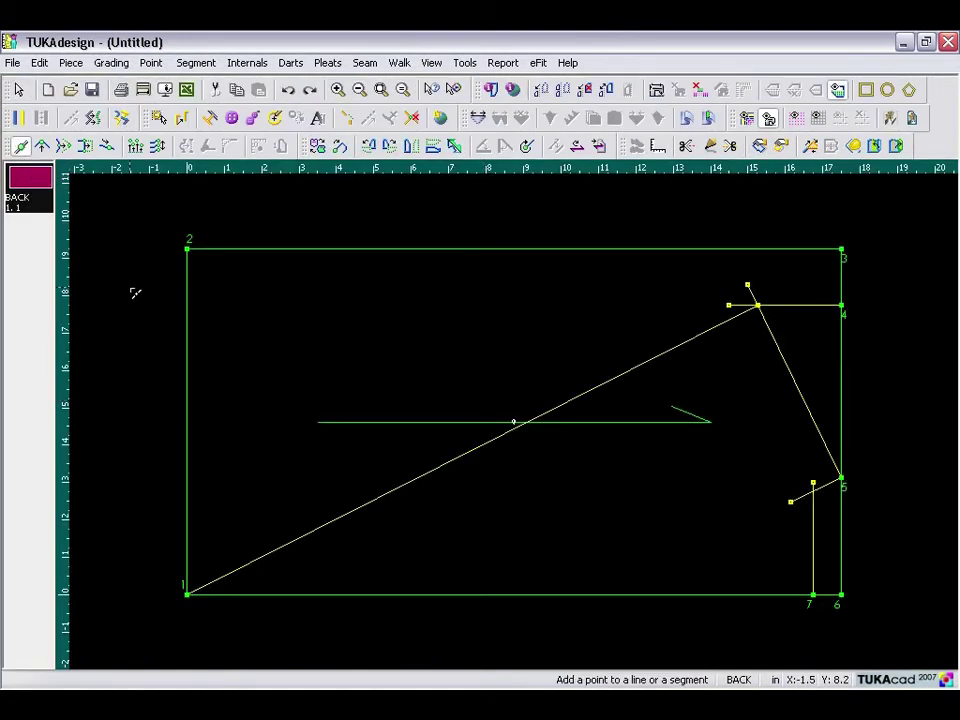
left_click(187, 313)
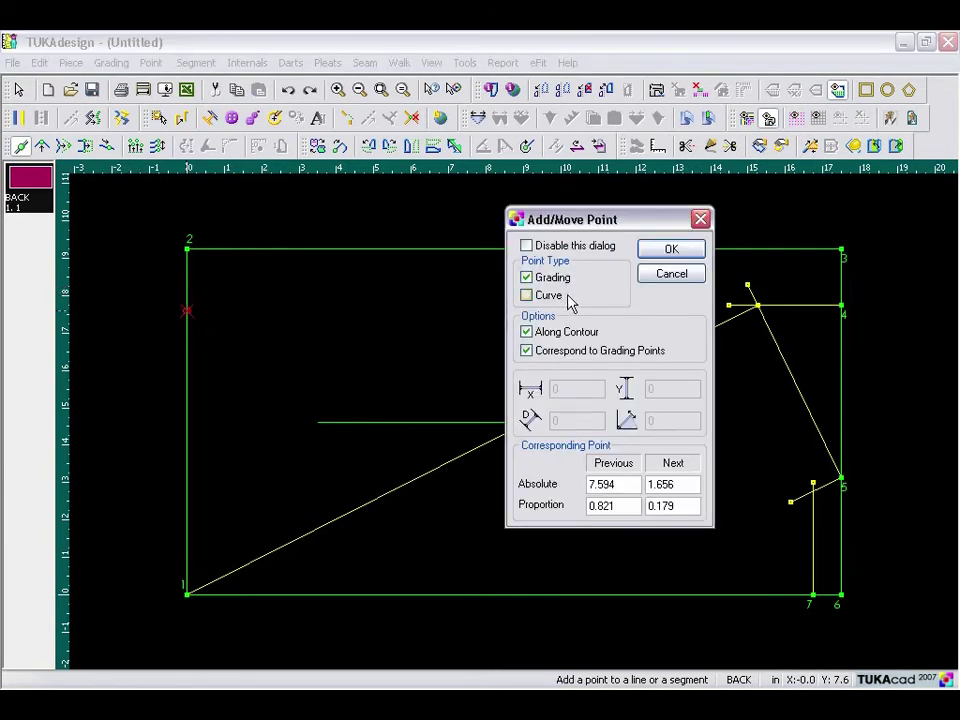
double_click(601, 482)
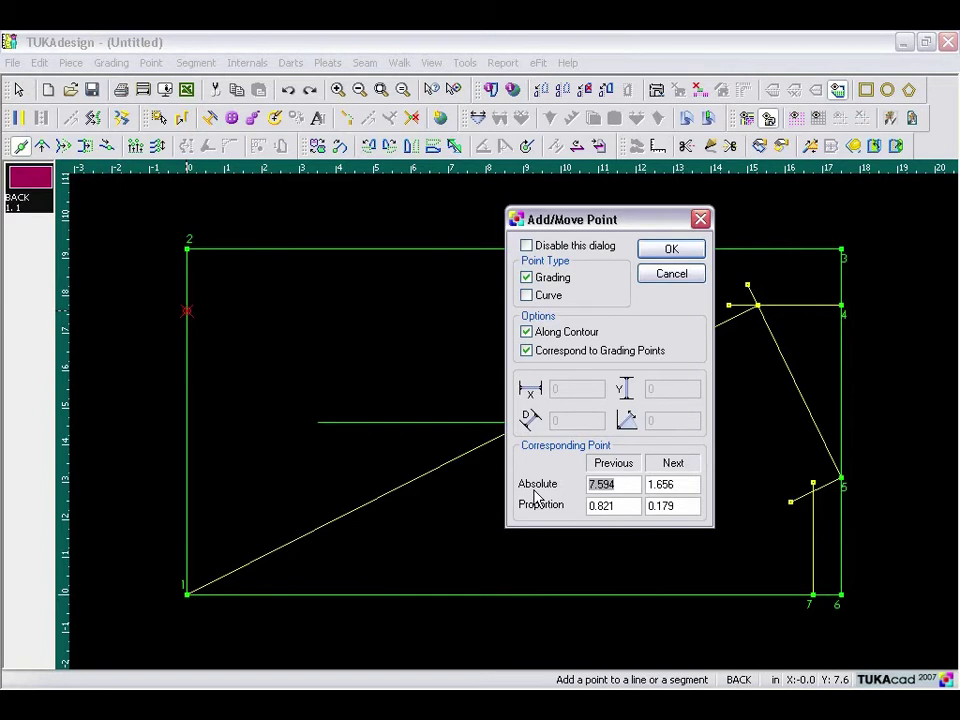
type("8.25")
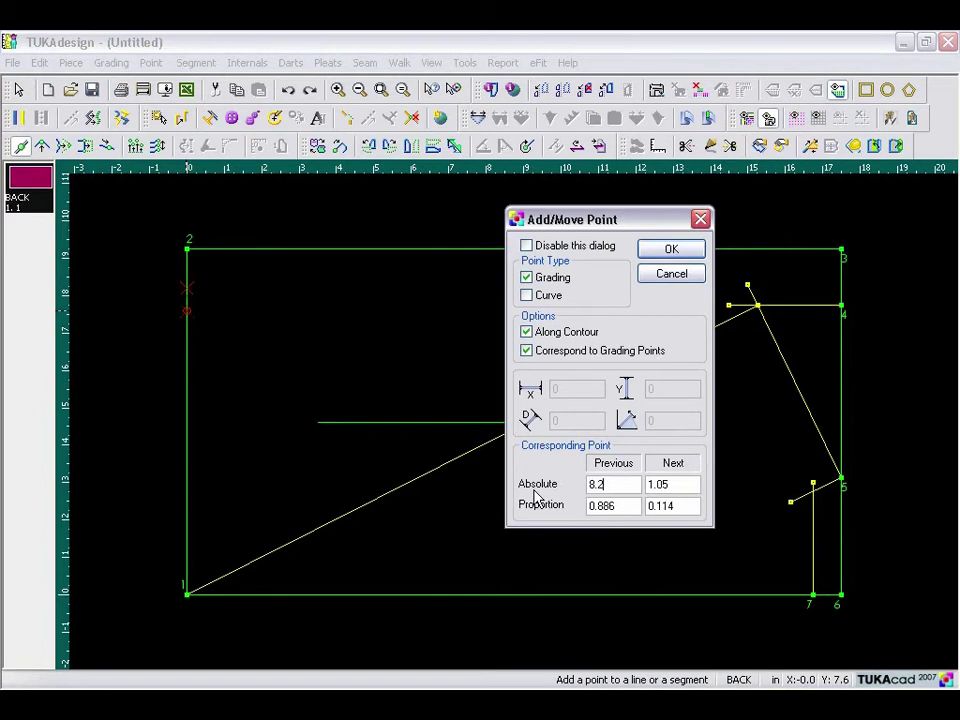
left_click(670, 250)
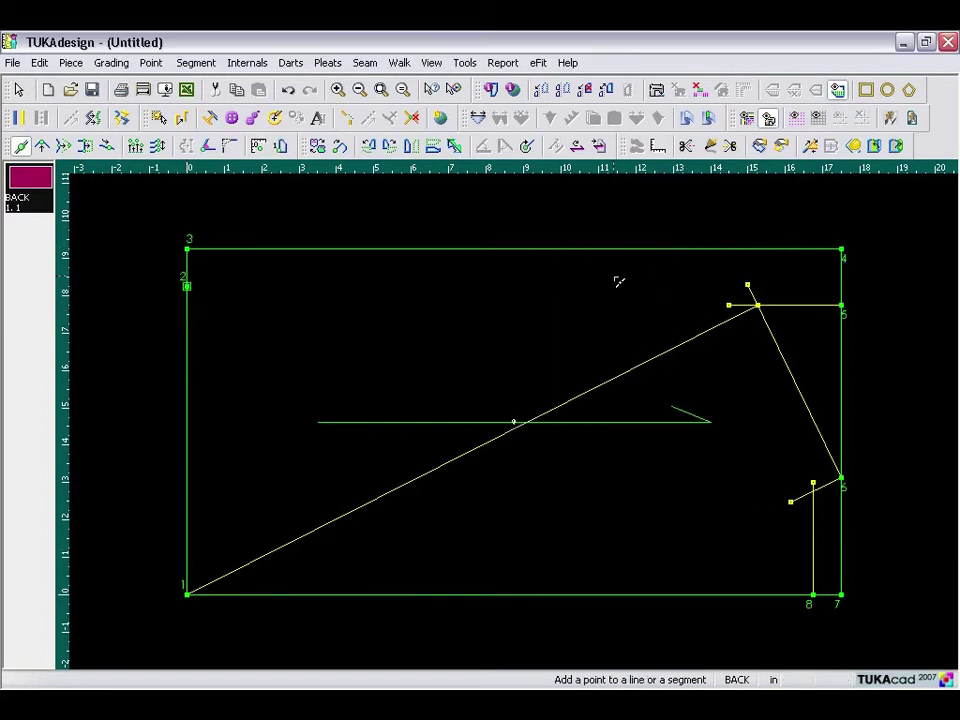
left_click(186, 464)
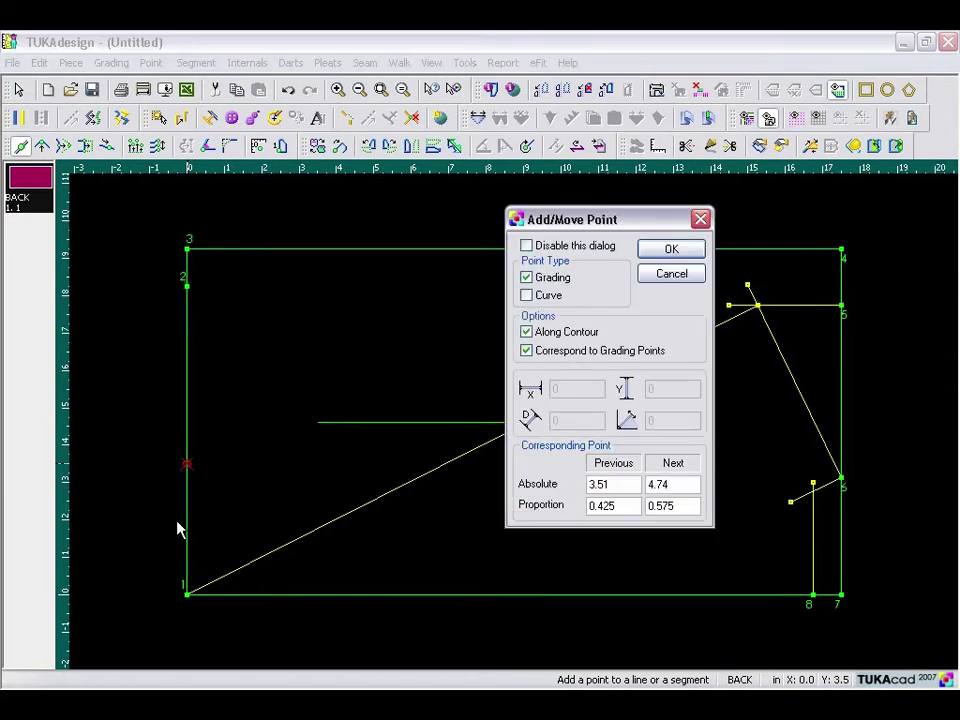
double_click(606, 484)
type("3.25")
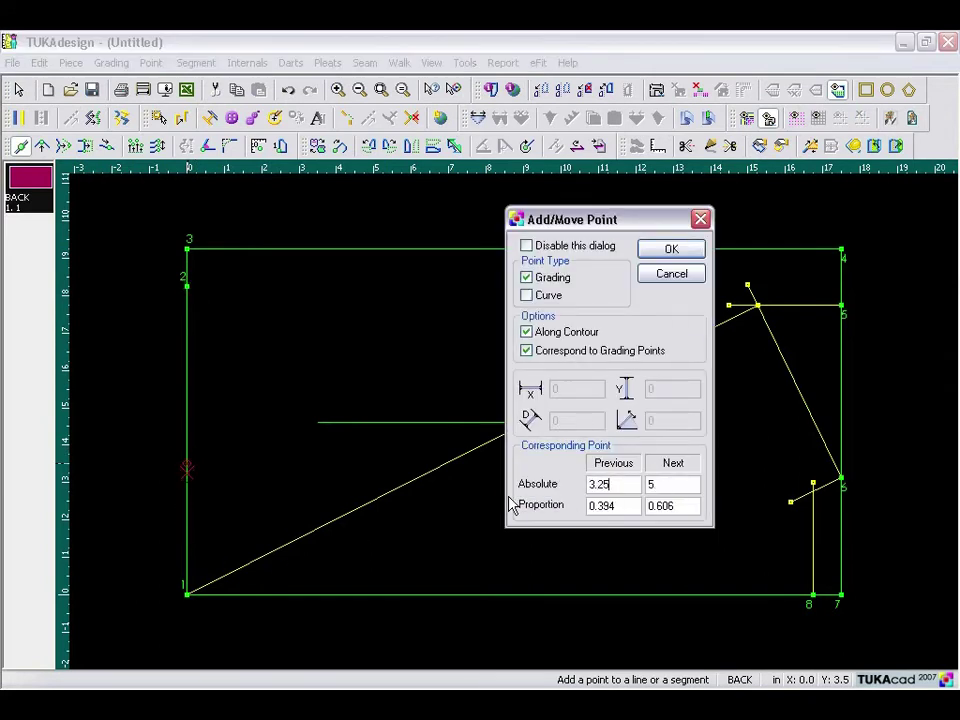
left_click(671, 250)
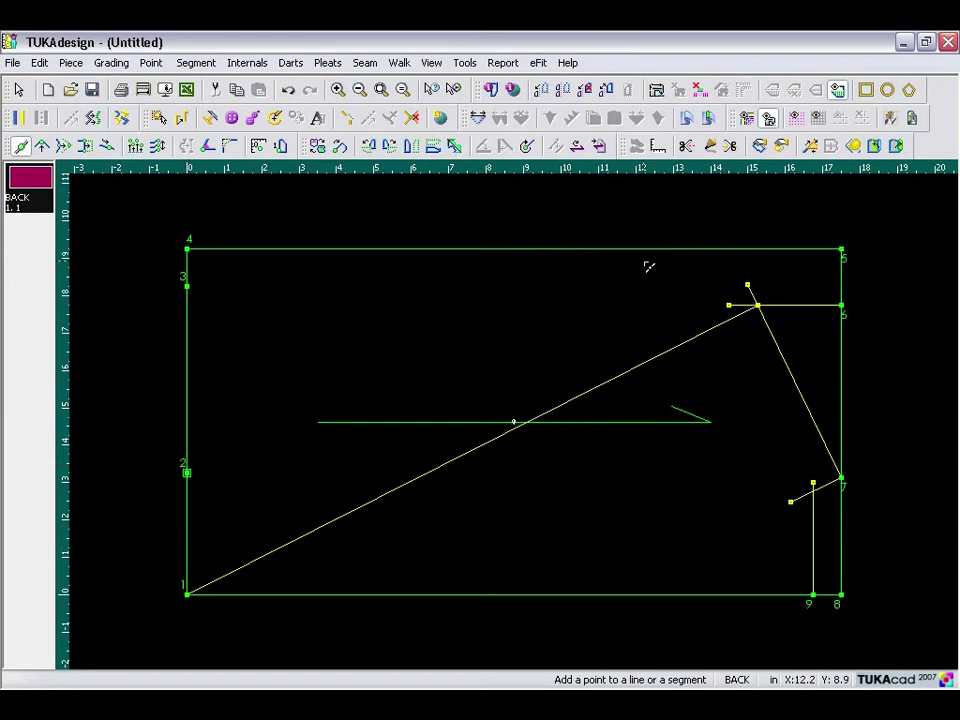
left_click(186, 415)
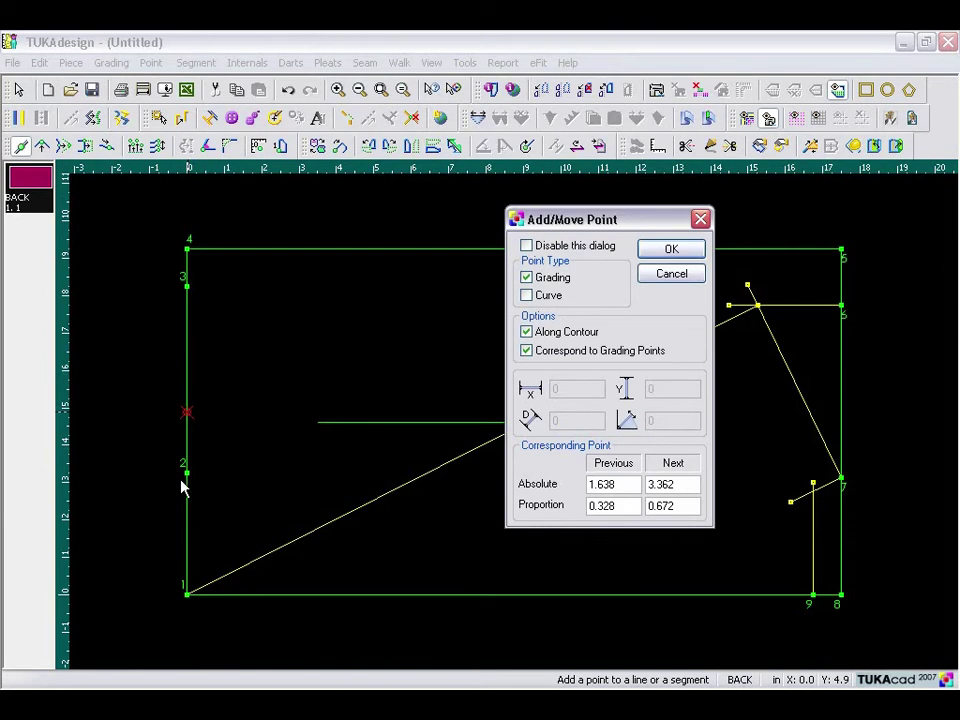
left_click_drag(624, 484, 540, 497)
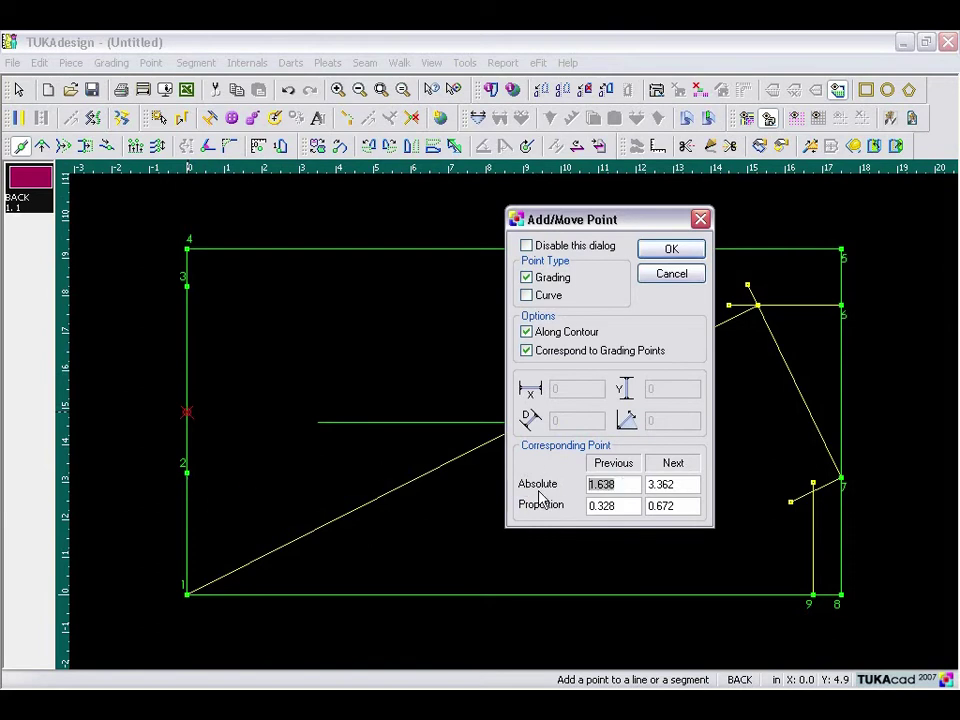
type("1.25")
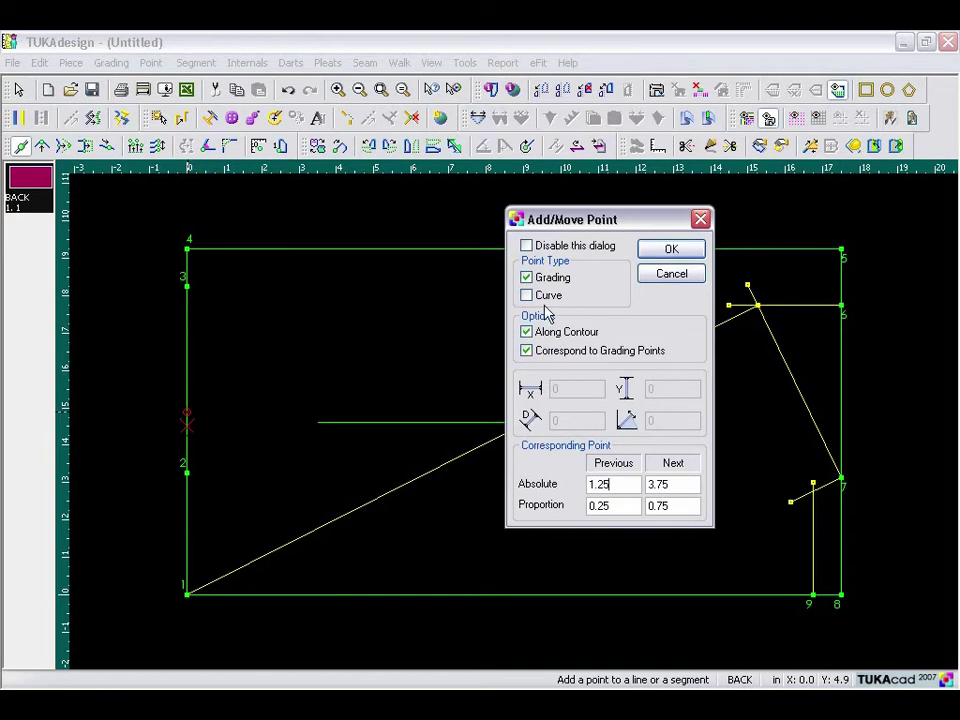
left_click(662, 252)
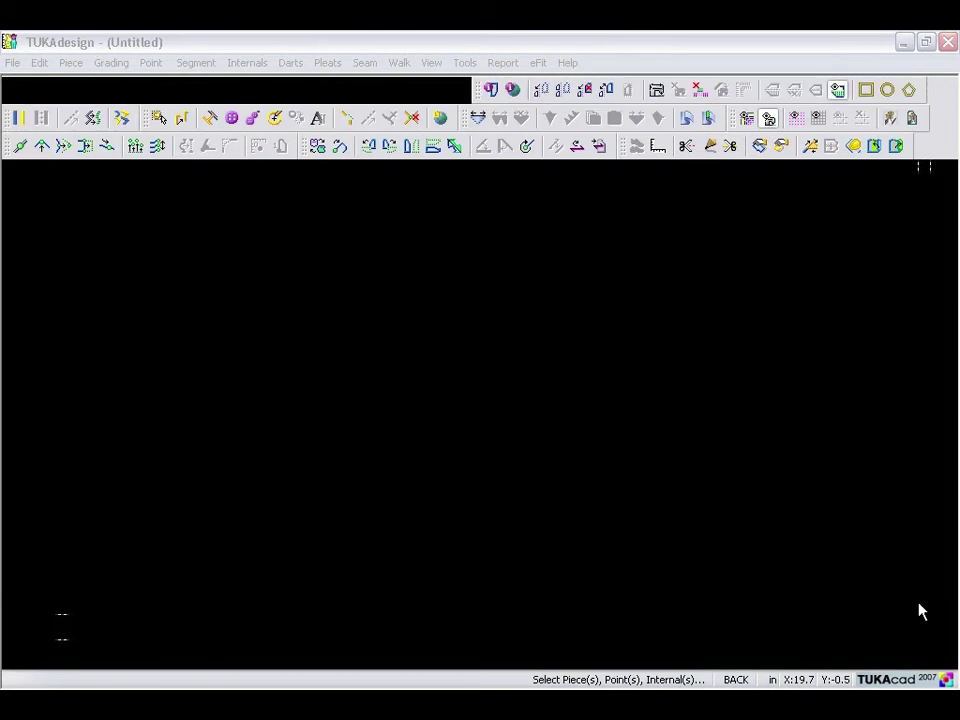
Step: Uncheck Grainline under Piece View's Internals tab and delete the stray point on the diagonal
left_click(431, 63)
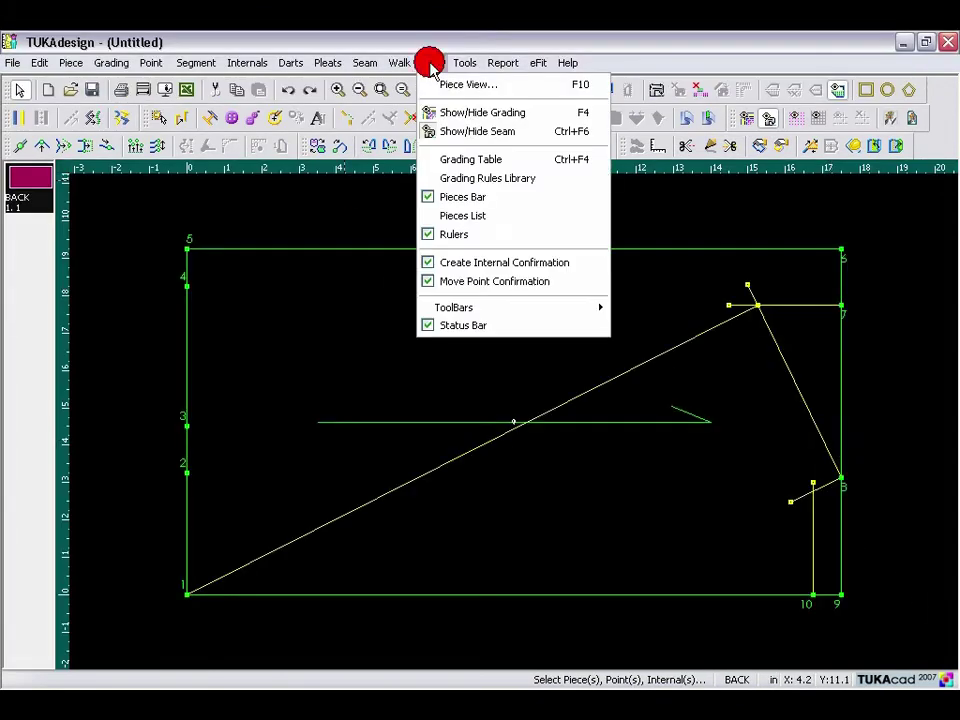
left_click(445, 85)
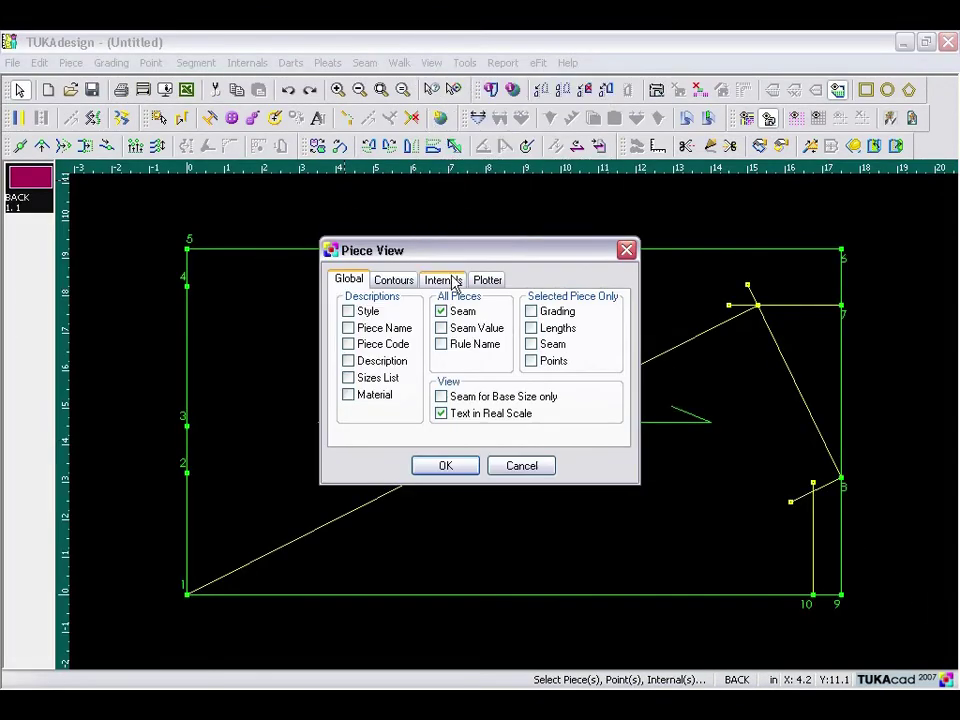
left_click(453, 283)
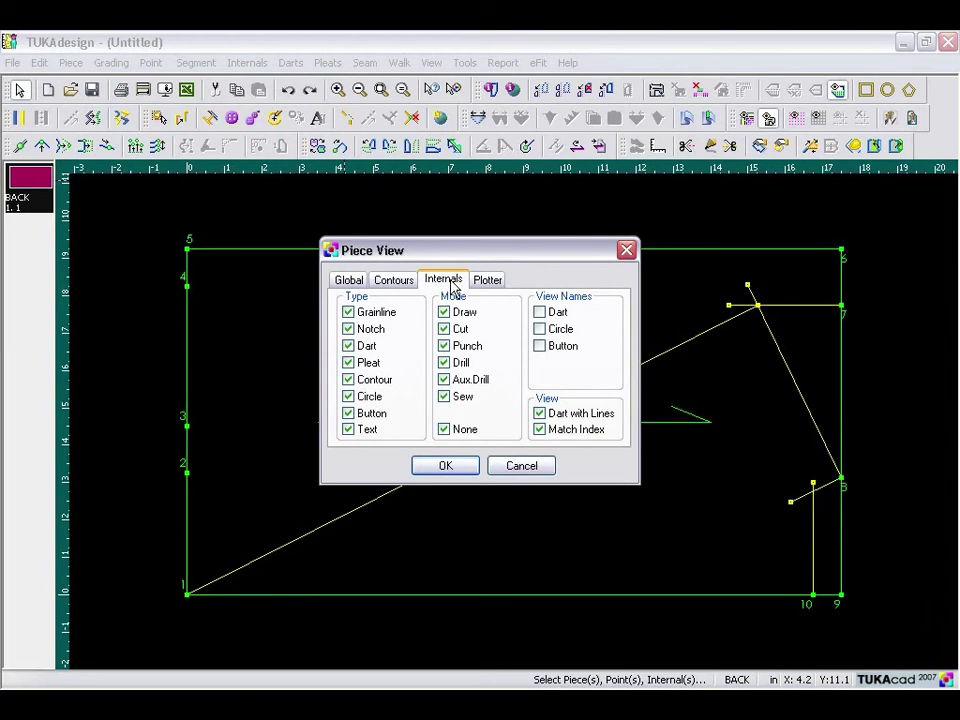
left_click(349, 313)
left_click(446, 467)
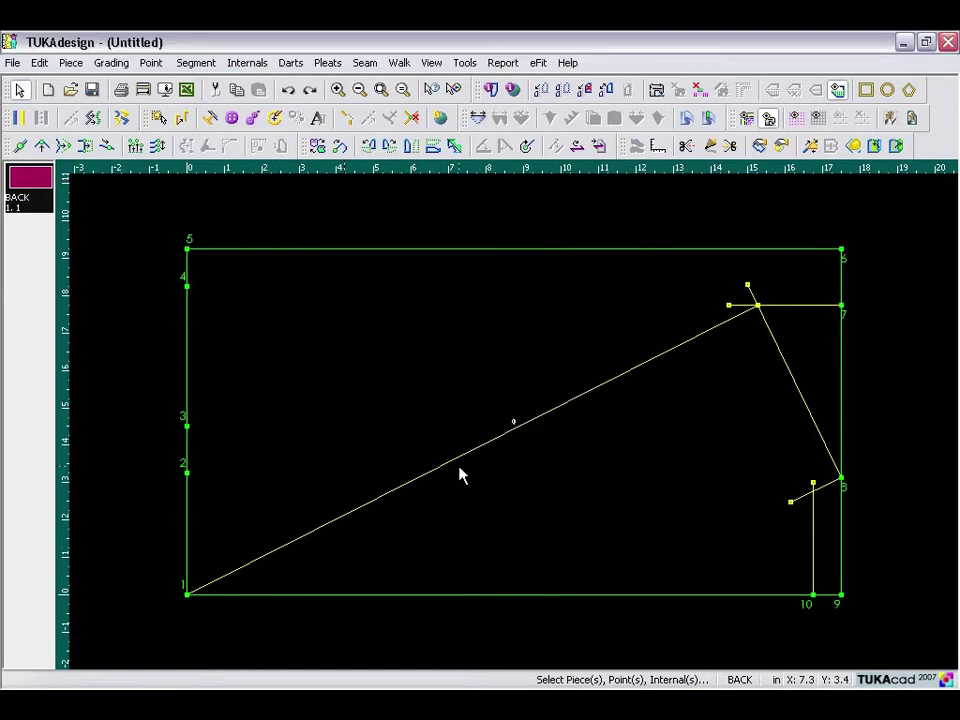
left_click(514, 423)
key("Delete")
Step: Place a button mark at X 7.5, Y 5/8 from point 2 with Mode set to None
left_click(232, 119)
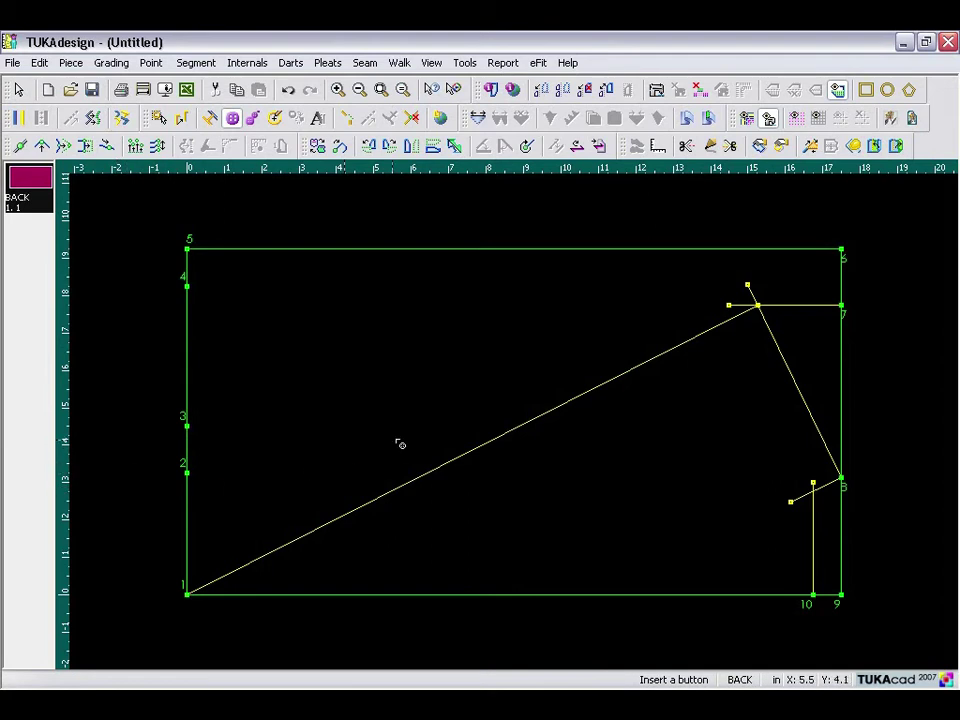
left_click(186, 473)
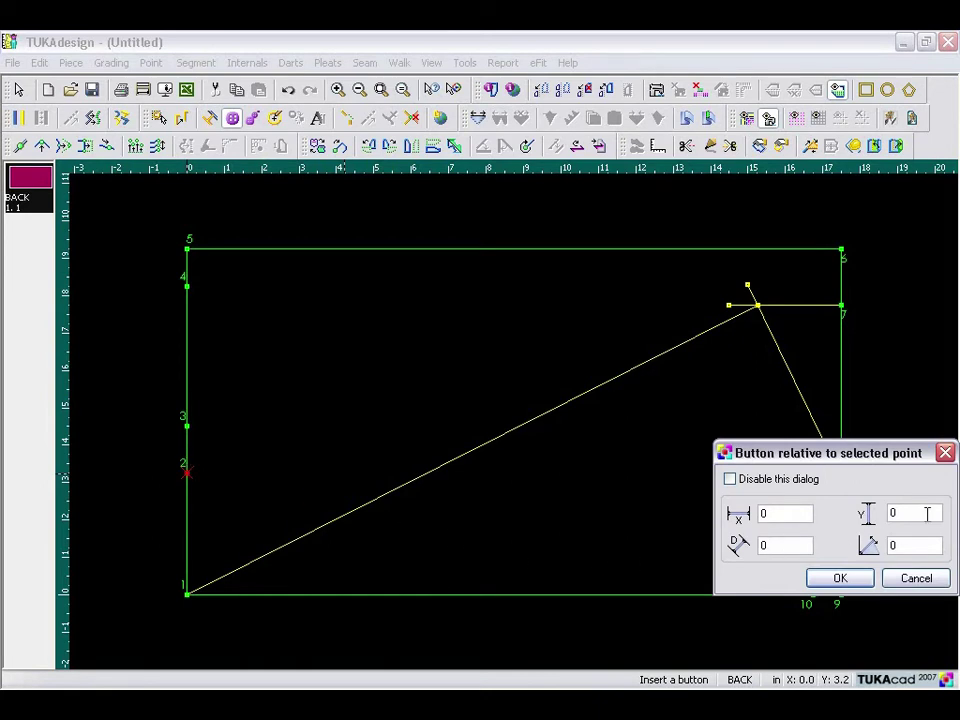
left_click(915, 513)
type("5/8")
left_click(700, 527)
type("7.5")
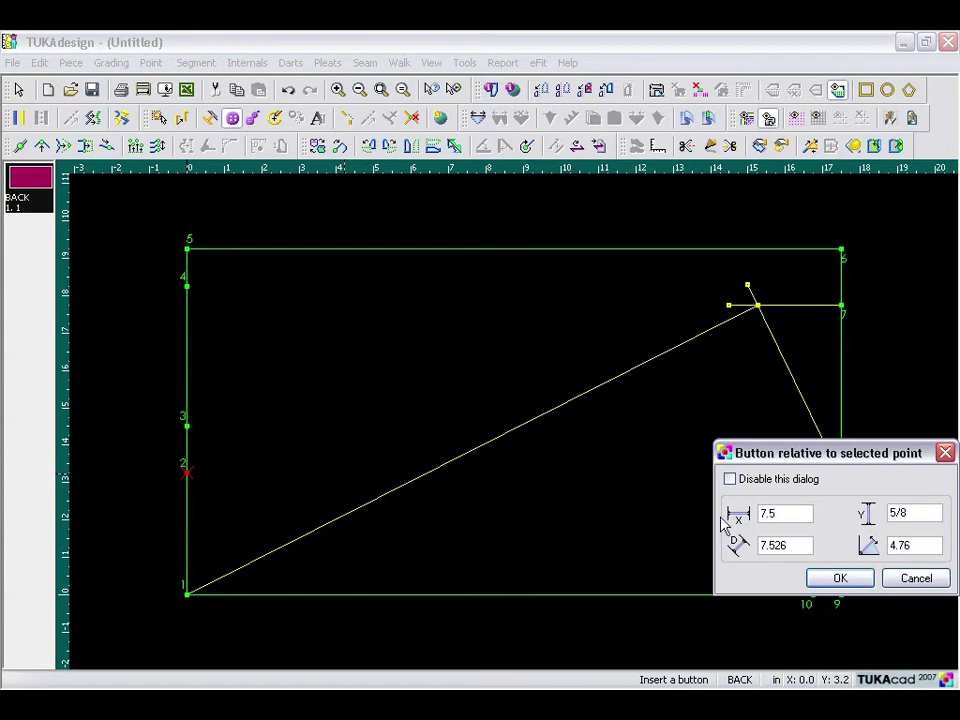
left_click(853, 580)
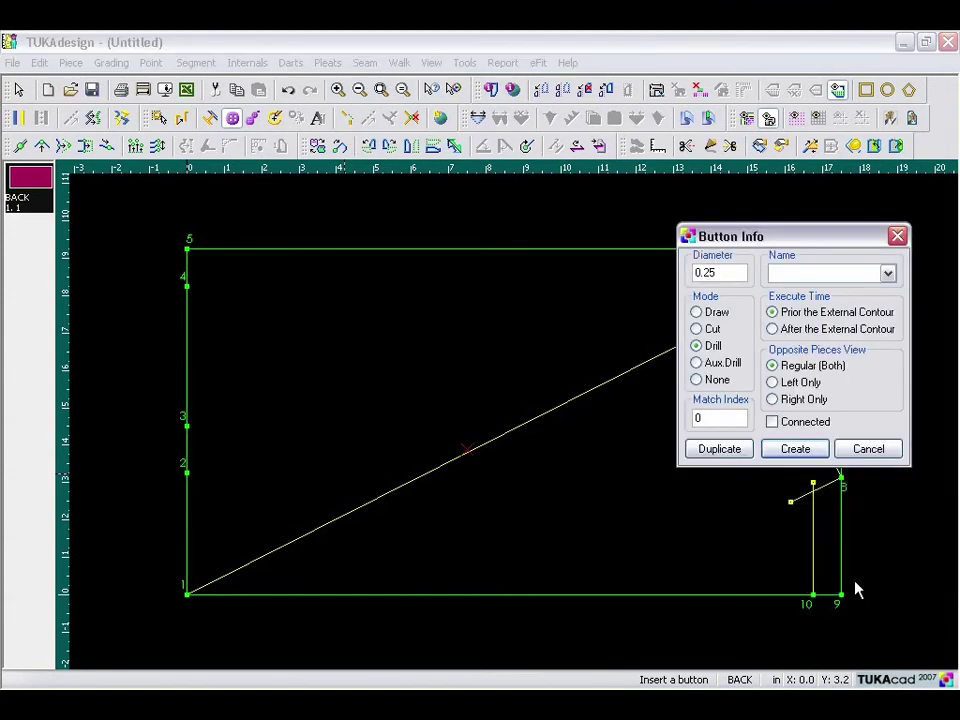
left_click(697, 380)
left_click(796, 449)
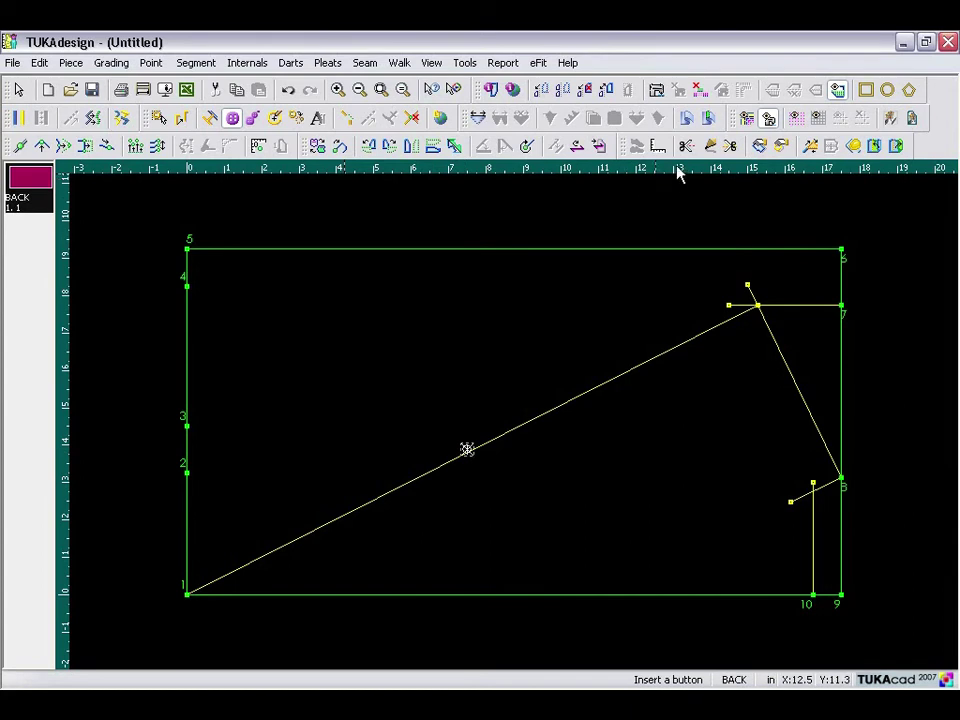
Step: Draft the dart legs from point 2 to the button apex and back to point 3, then return to Select Tool
left_click(711, 147)
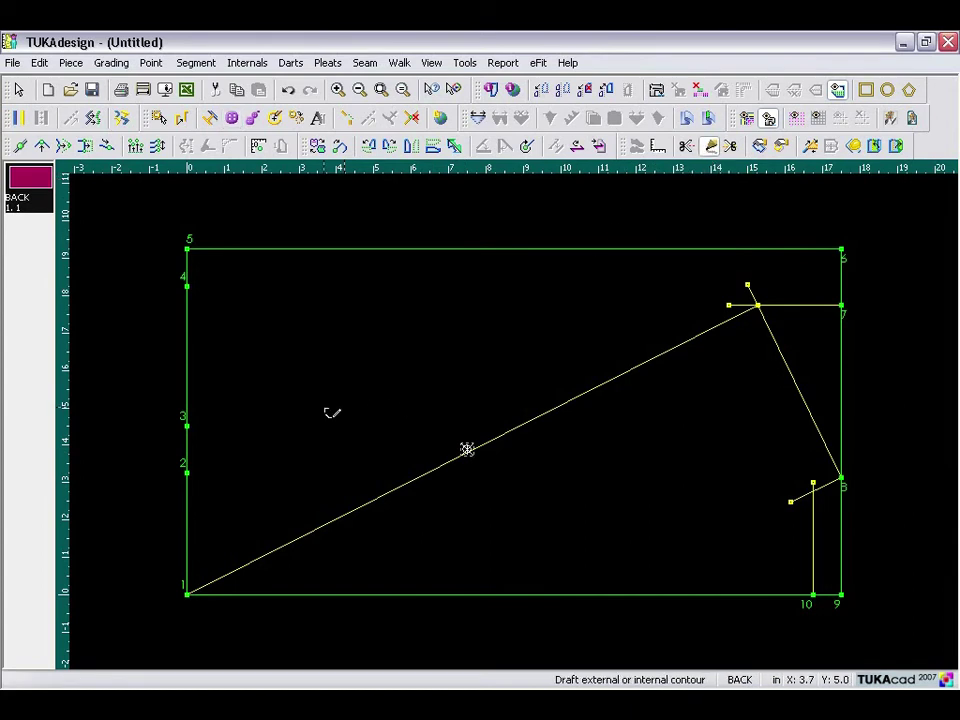
left_click(189, 474)
left_click(331, 386)
left_click(467, 450)
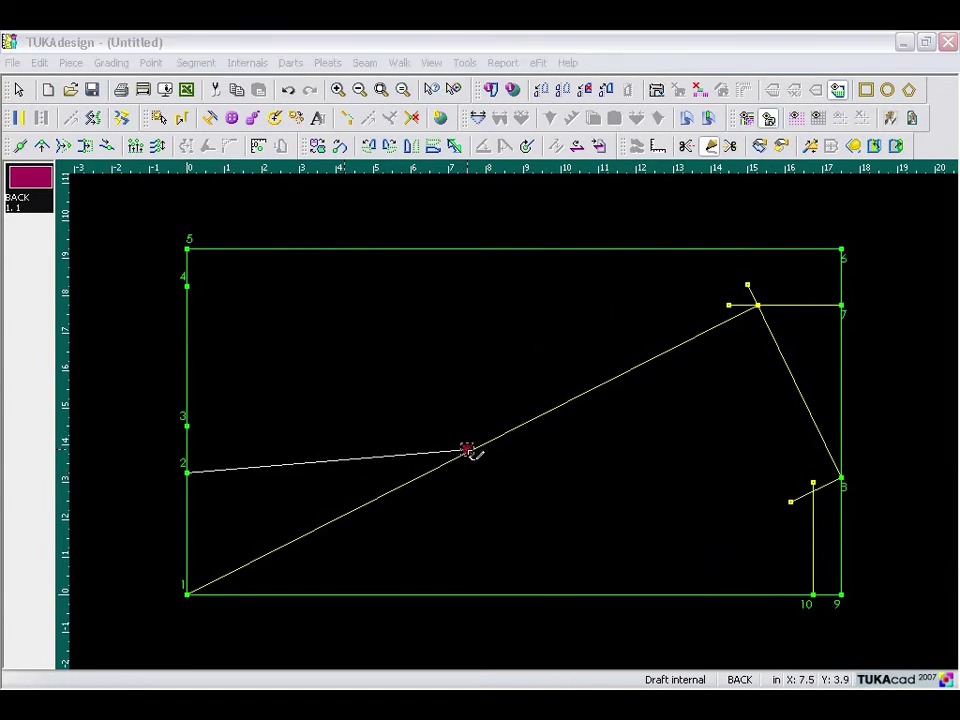
left_click(335, 388)
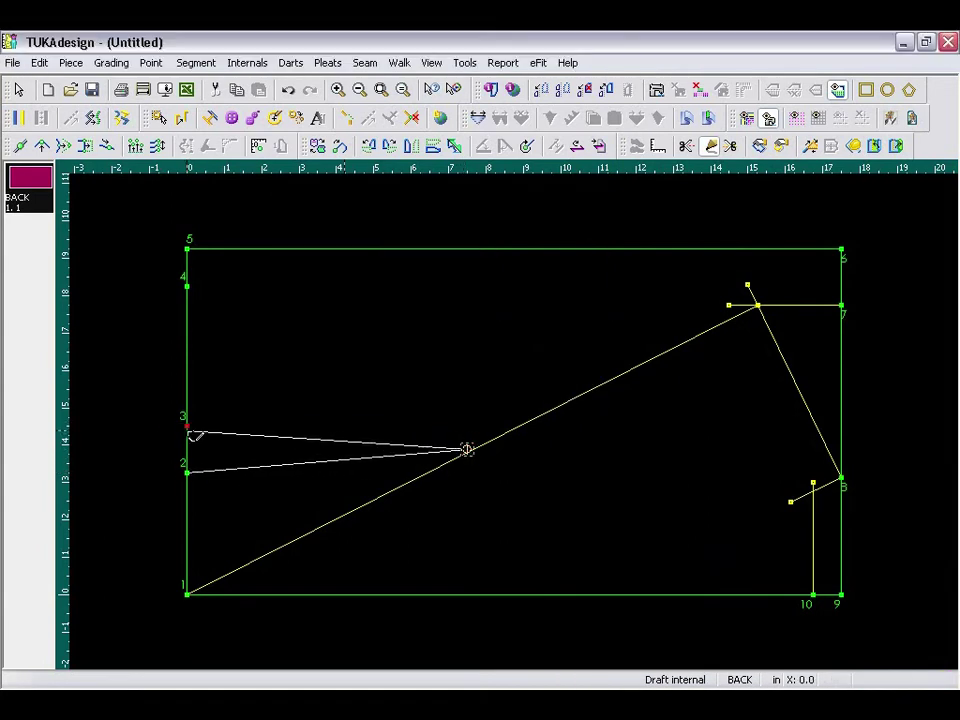
left_click(188, 427)
left_click(332, 388)
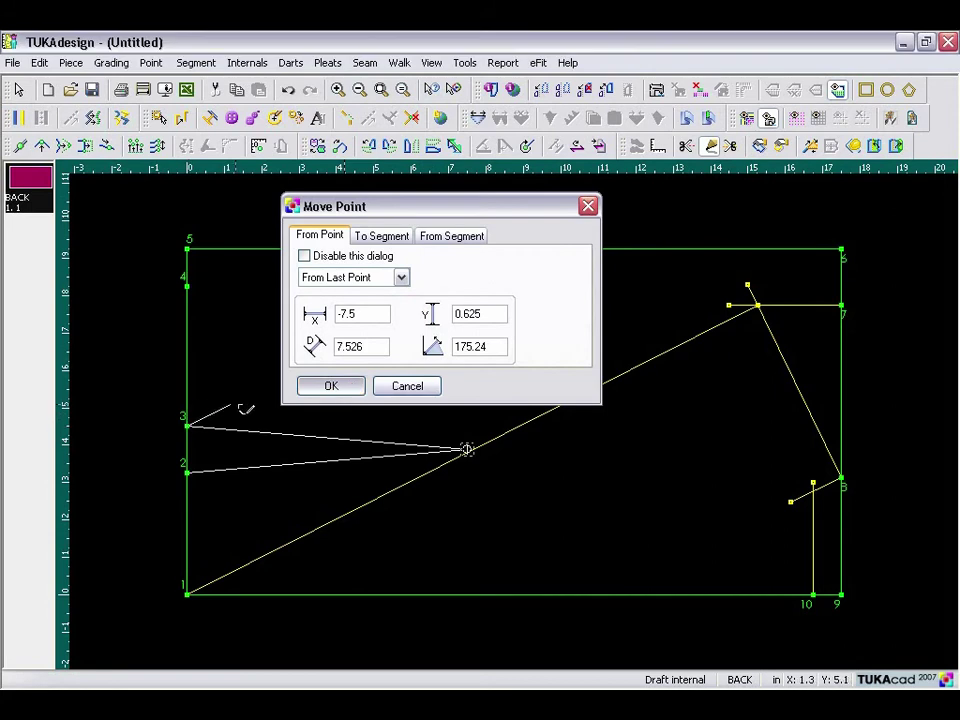
right_click(119, 421)
left_click(145, 429)
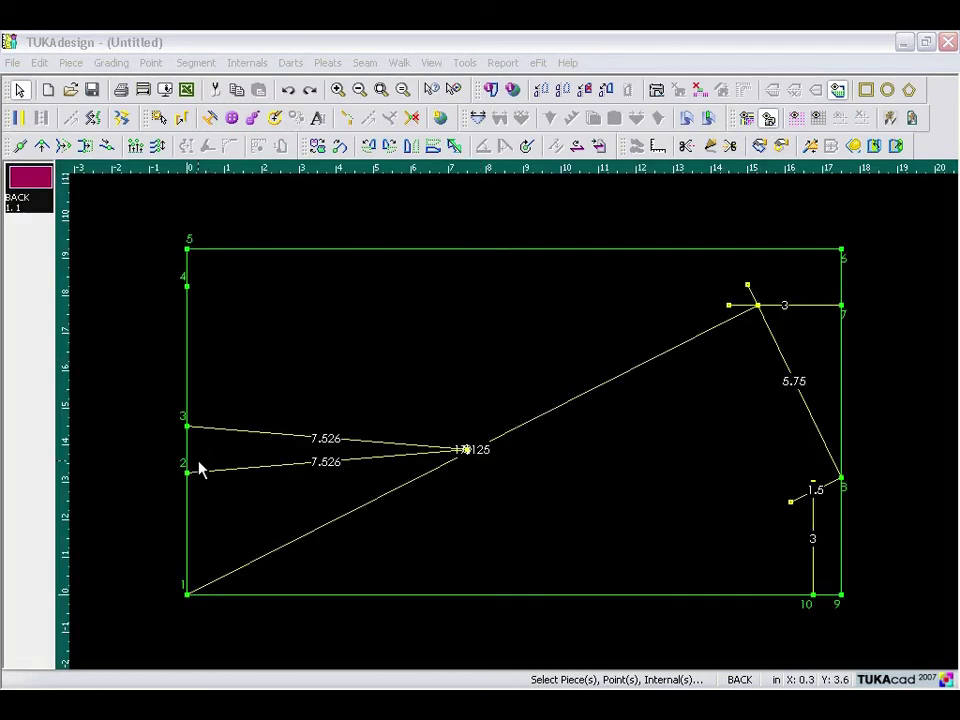
Step: Zoom in, select both dart legs, and extend them by .125 with Extend Internal
scroll(197, 456, "up", 3)
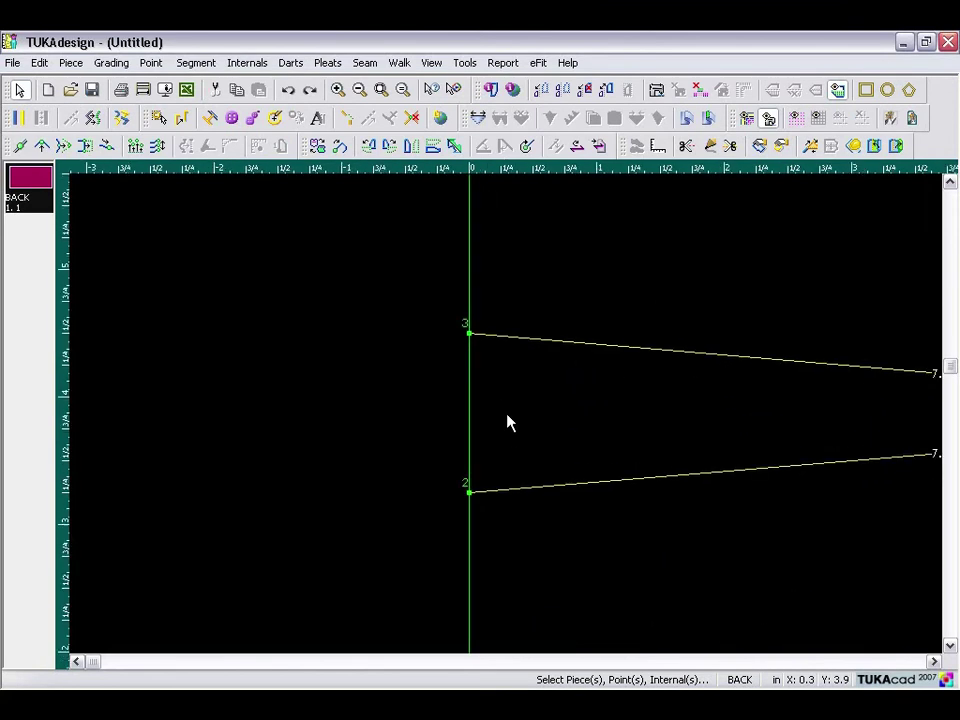
left_click(478, 325)
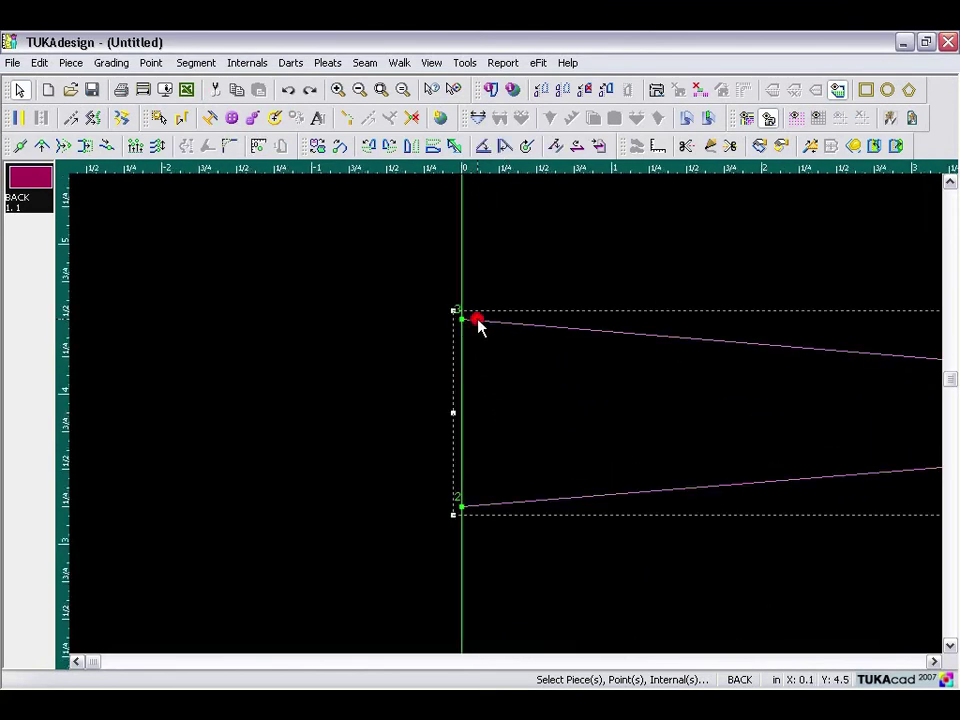
left_click(460, 318)
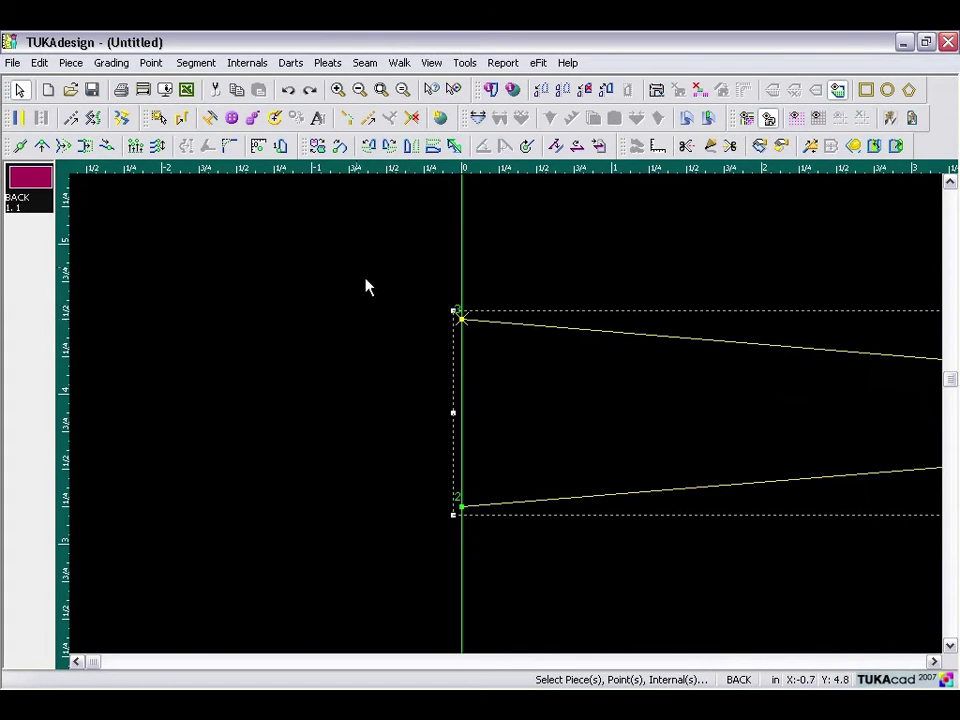
left_click(368, 121)
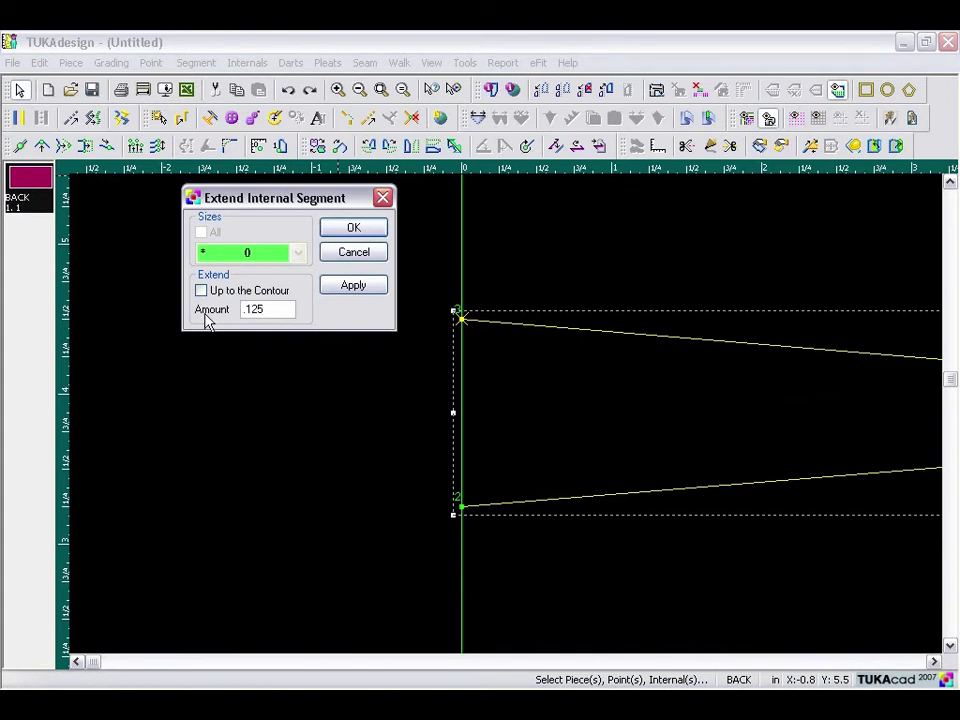
left_click(356, 292)
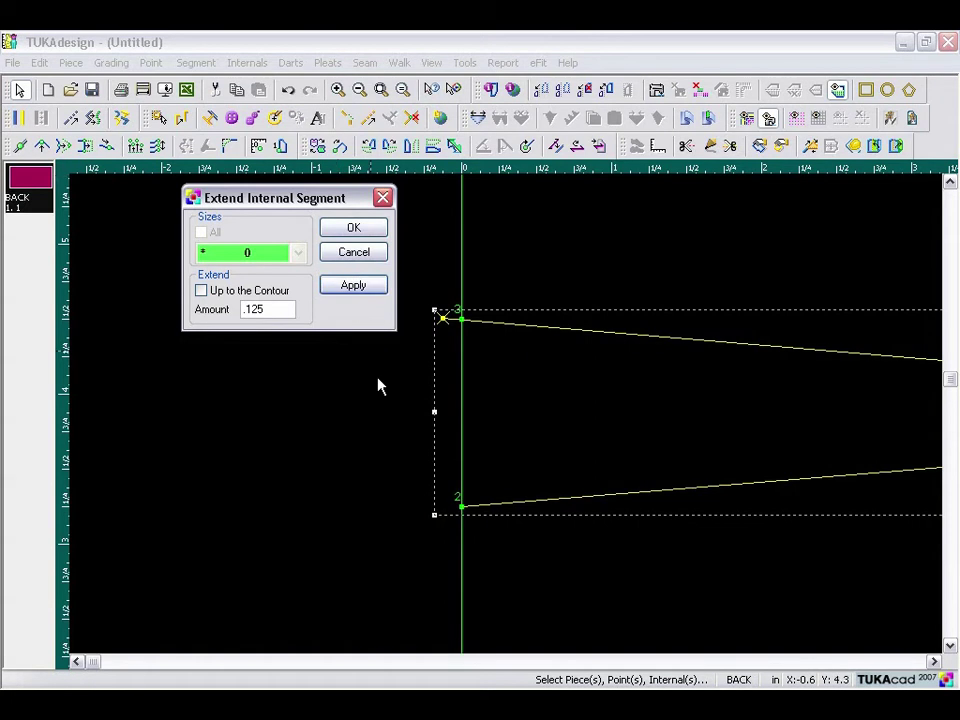
right_click(476, 514)
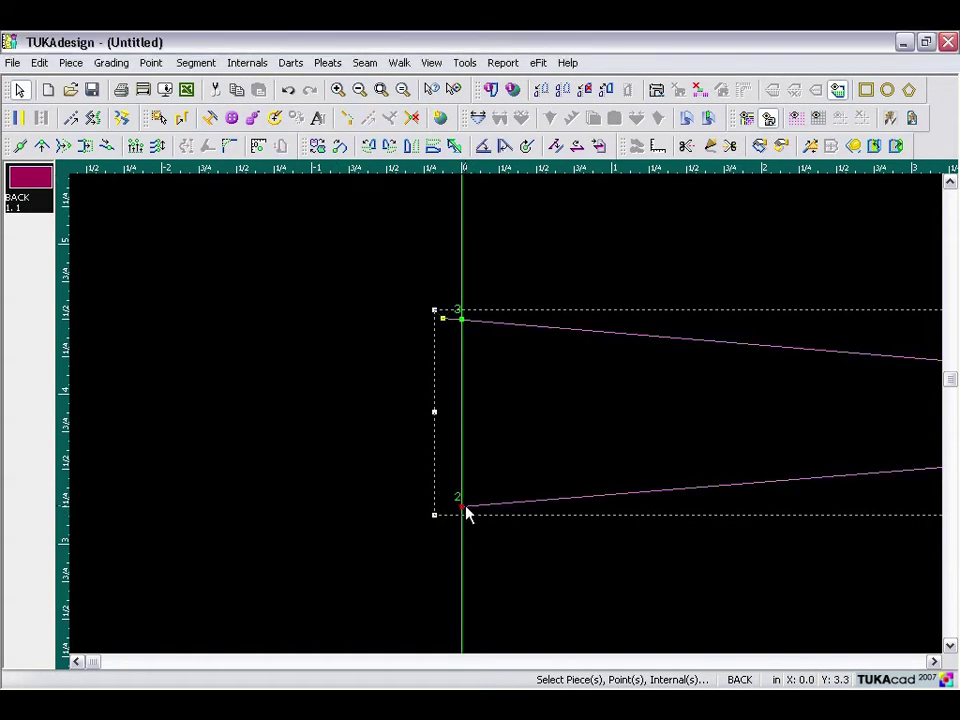
left_click(368, 121)
type(".125")
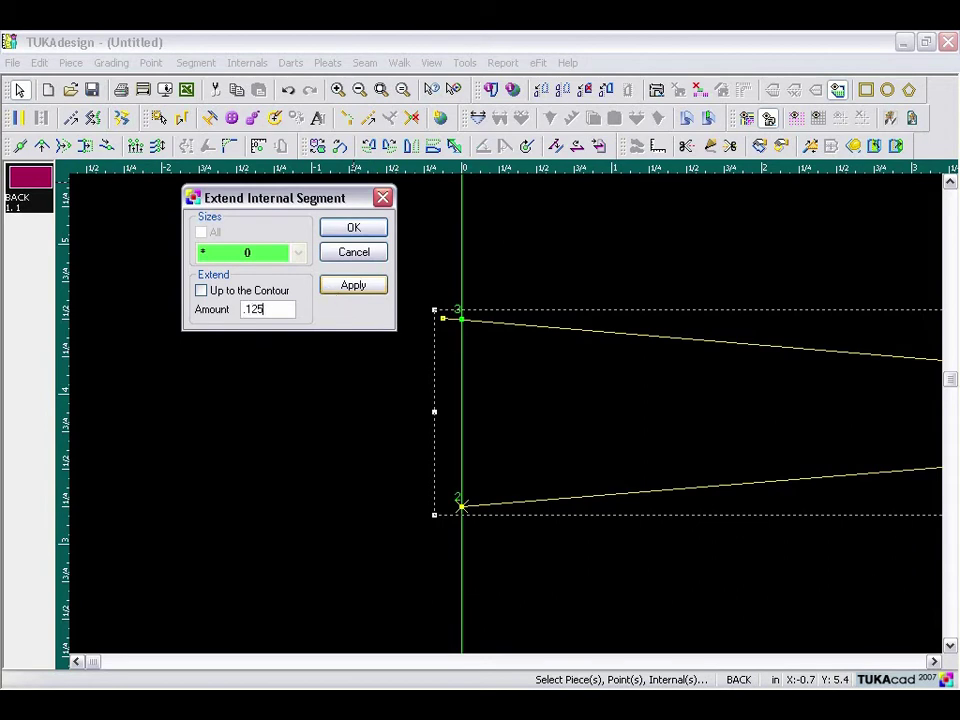
left_click(353, 229)
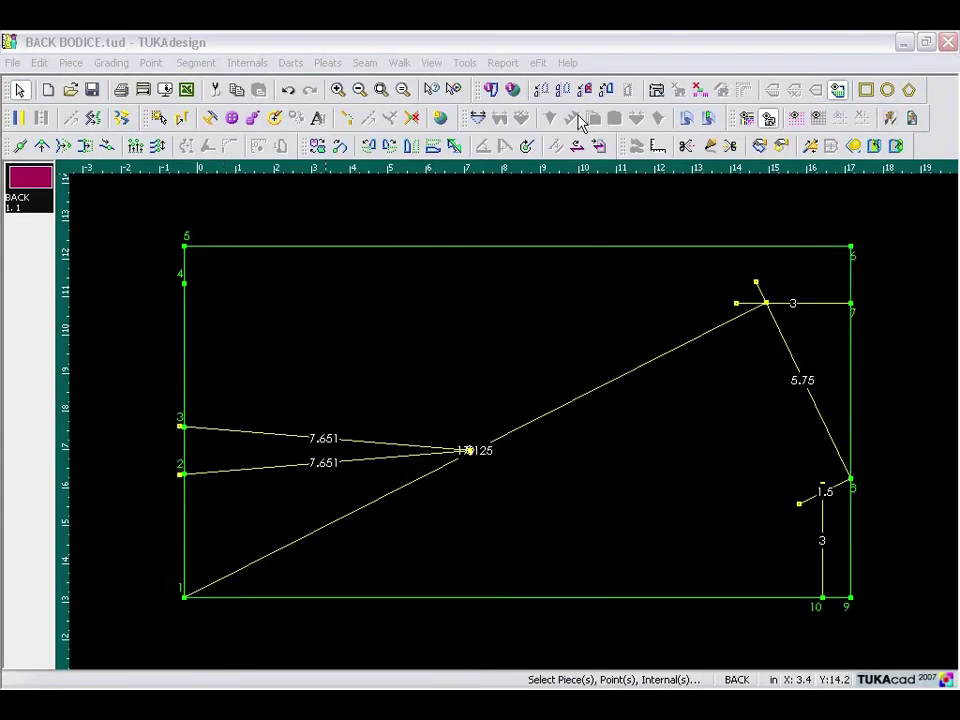
Step: Draft an 8.5-long shoulder line starting 3/16 outside point 4 (X -3/16)
left_click(710, 146)
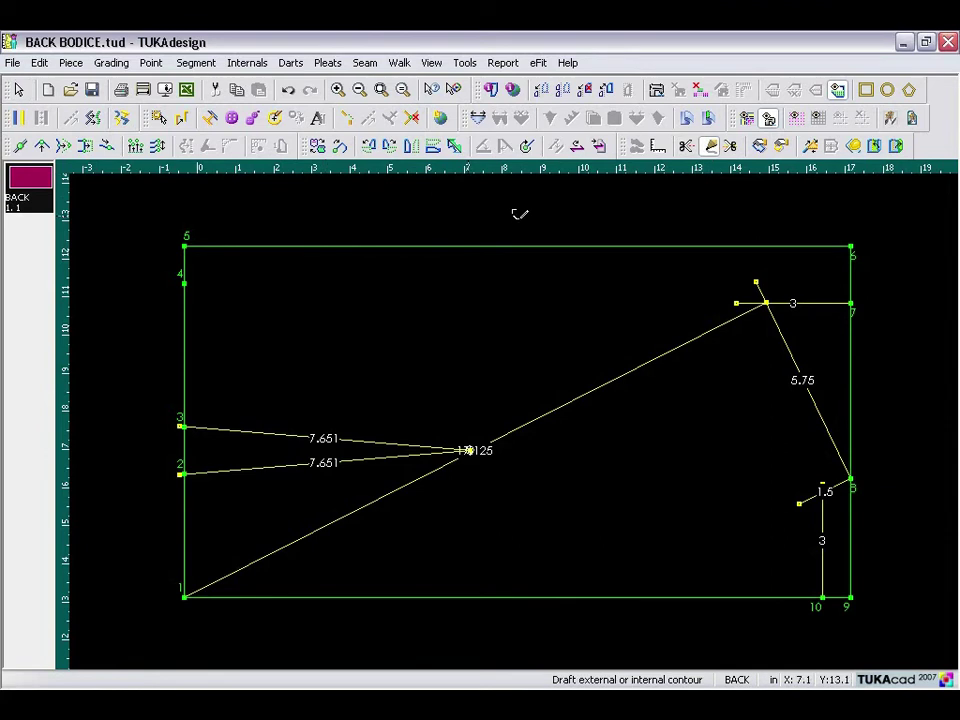
left_click(184, 287)
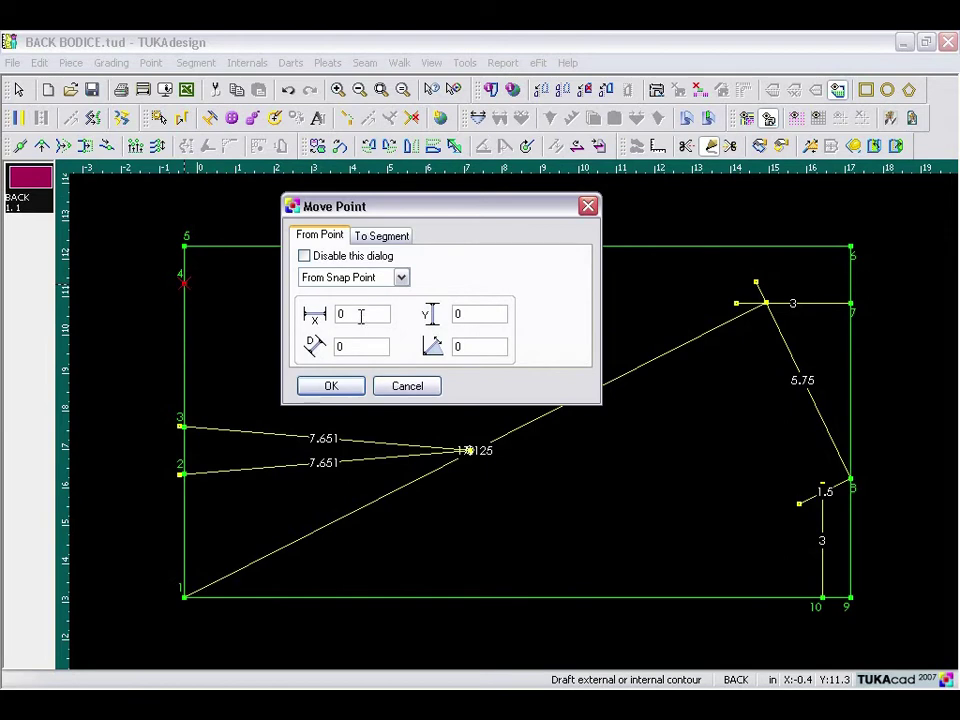
double_click(352, 314)
key("BackSpace")
type("-3/16")
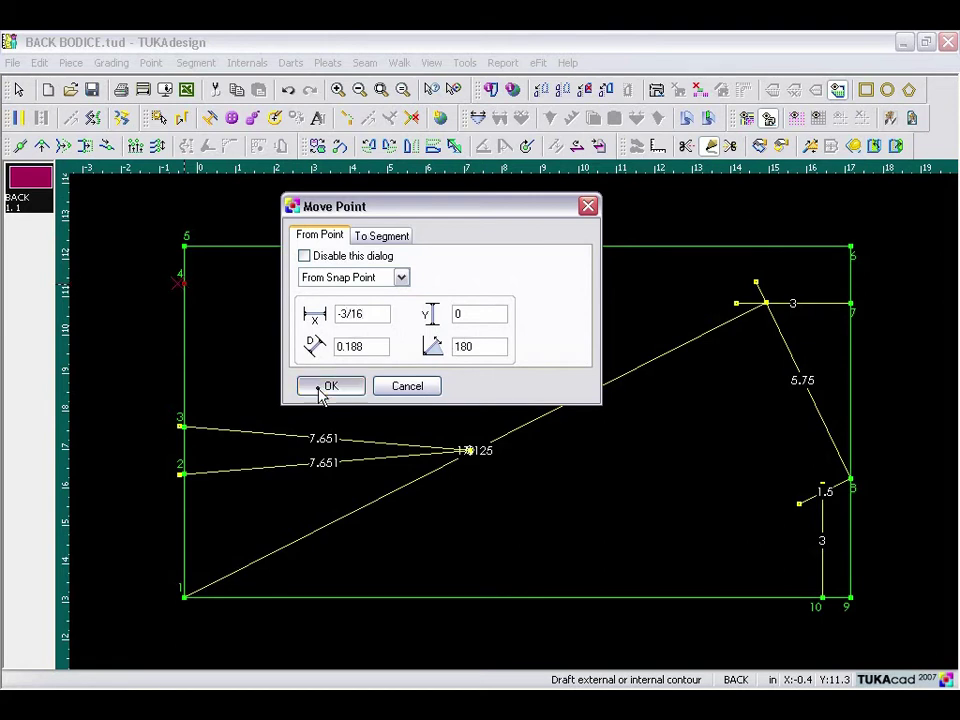
left_click(326, 387)
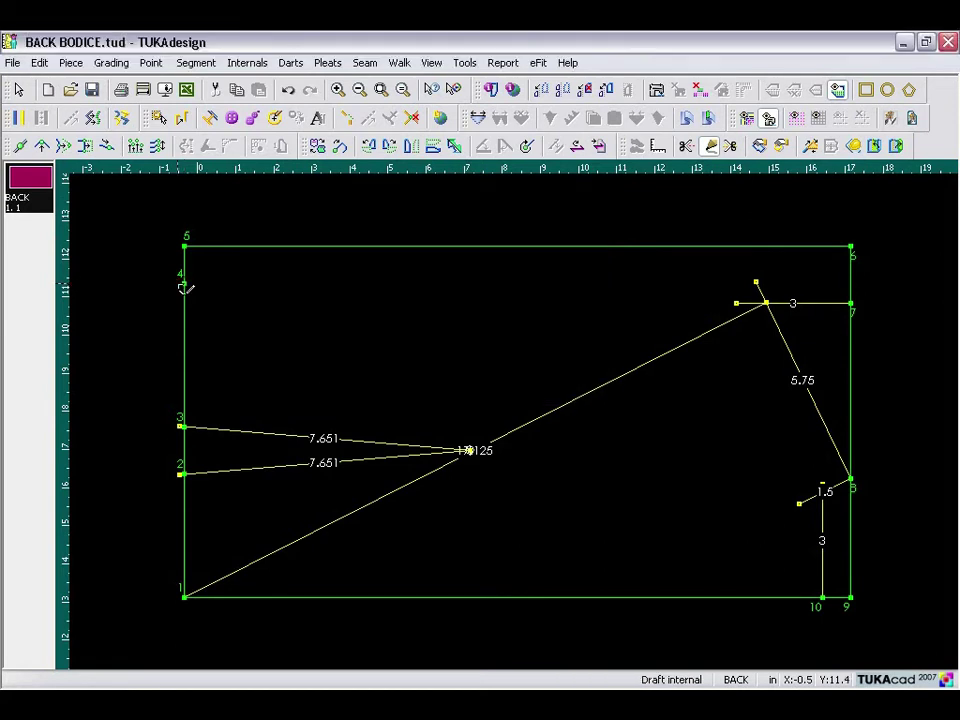
left_click(483, 238)
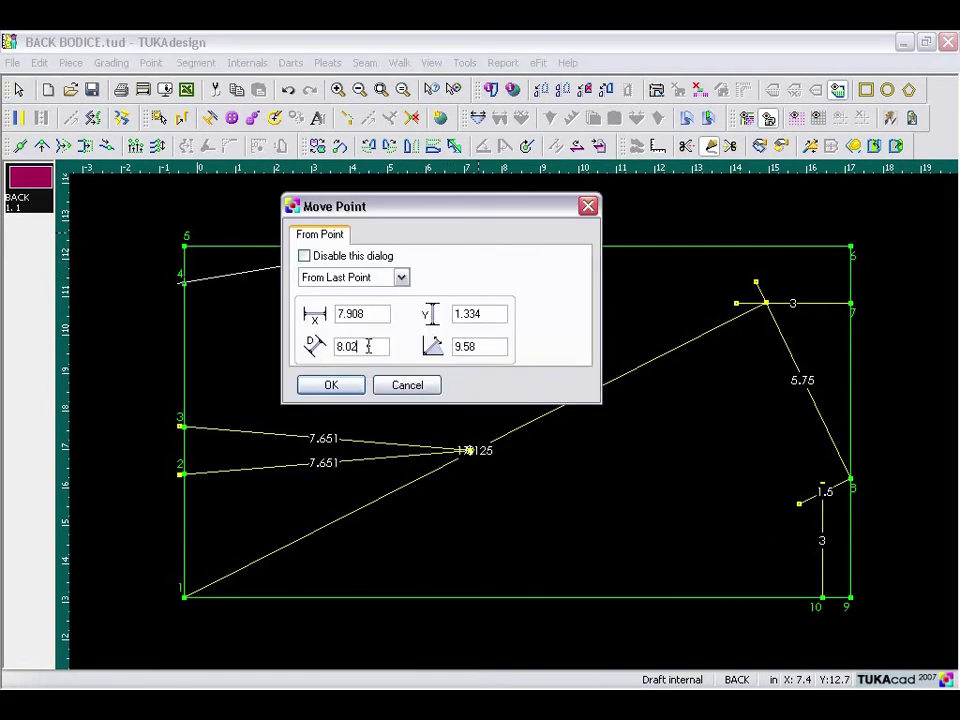
left_click_drag(368, 346, 318, 362)
type("8.5")
left_click(334, 389)
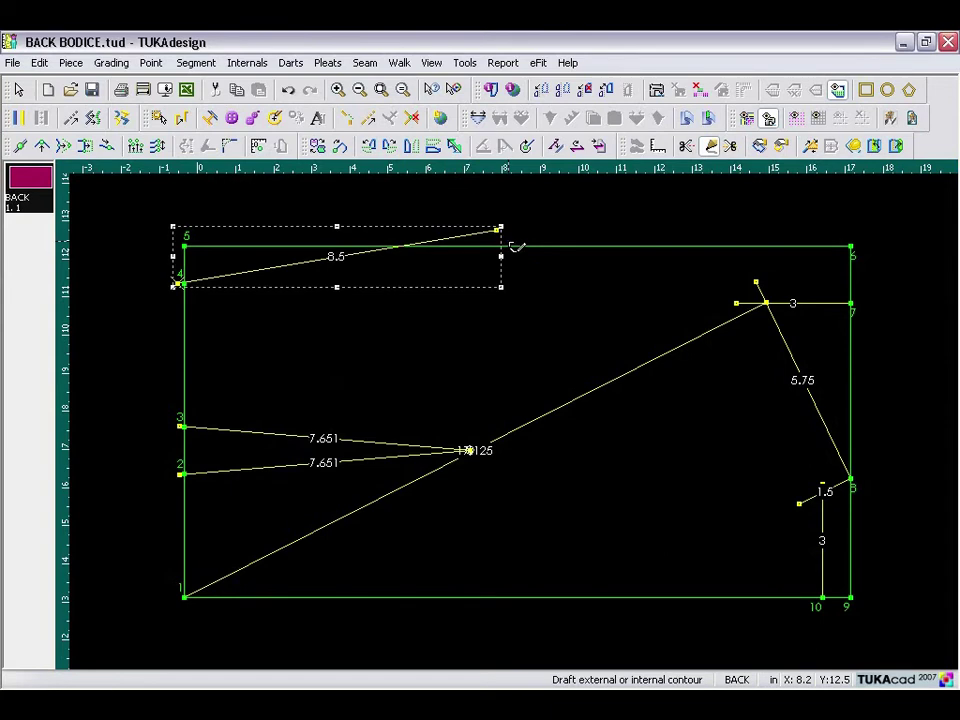
Step: Rotate the shoulder line so its end lands on the top line
left_click(338, 148)
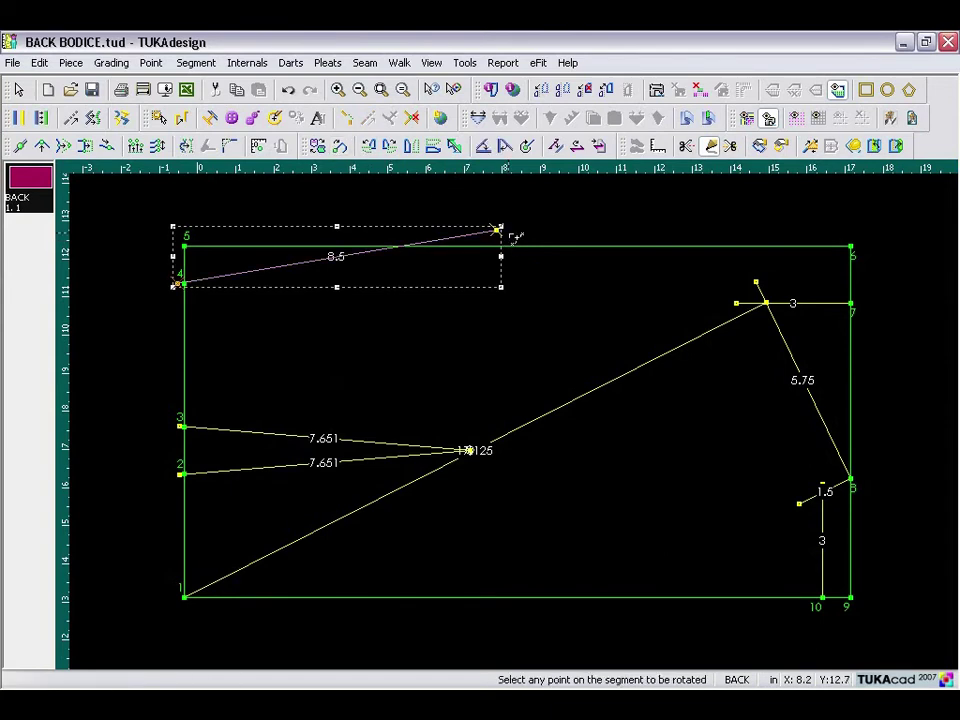
left_click(500, 232)
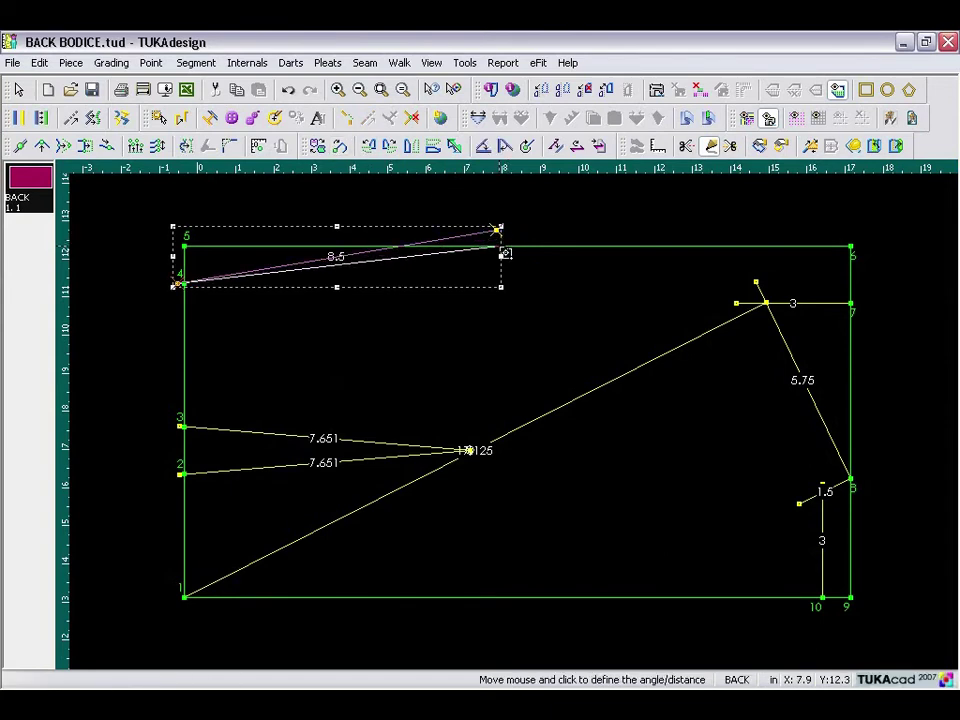
left_click(502, 252)
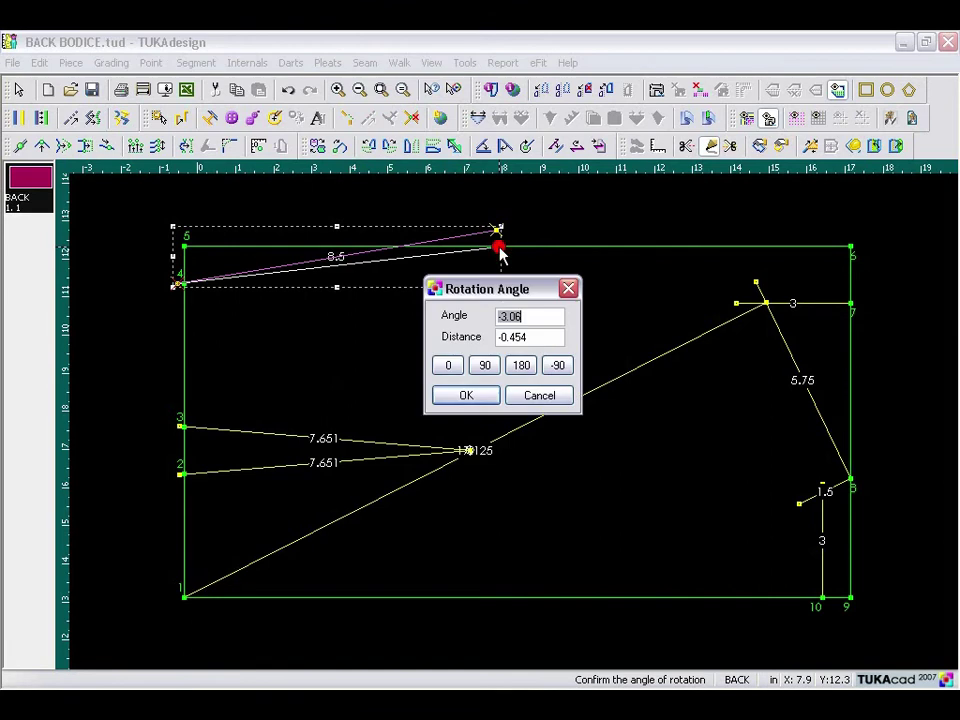
left_click(465, 394)
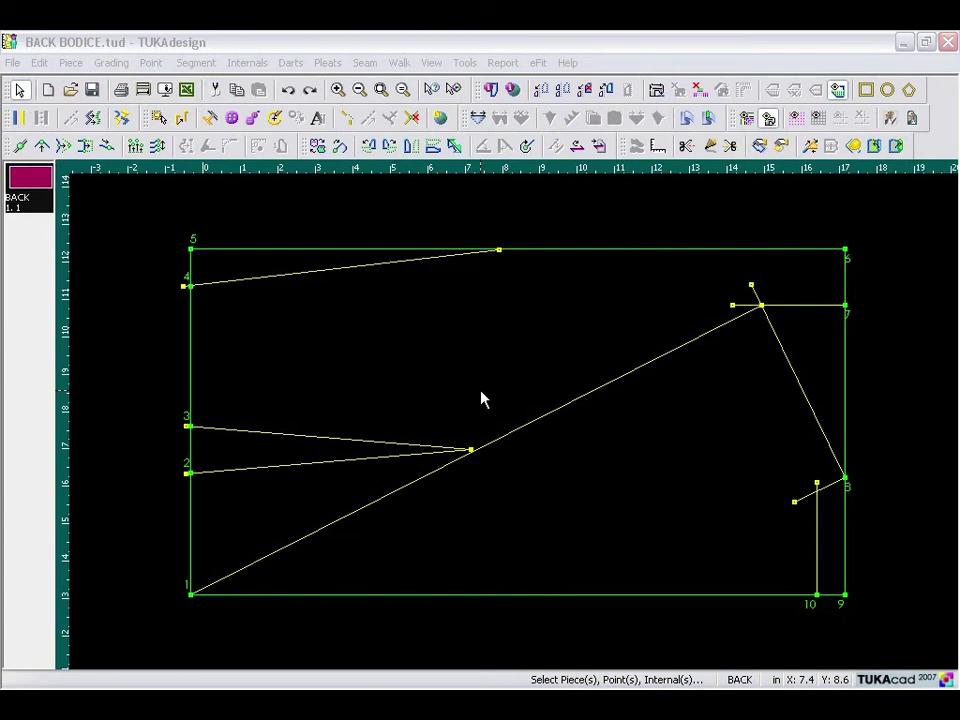
Step: Add a vertical guide at the shoulder end; draft a line from the waist dart point to the armhole midpoint (0.5)
mouse_move(60, 369)
left_mouse_down()
mouse_move(165, 369)
mouse_move(447, 268)
mouse_move(499, 259)
left_mouse_up()
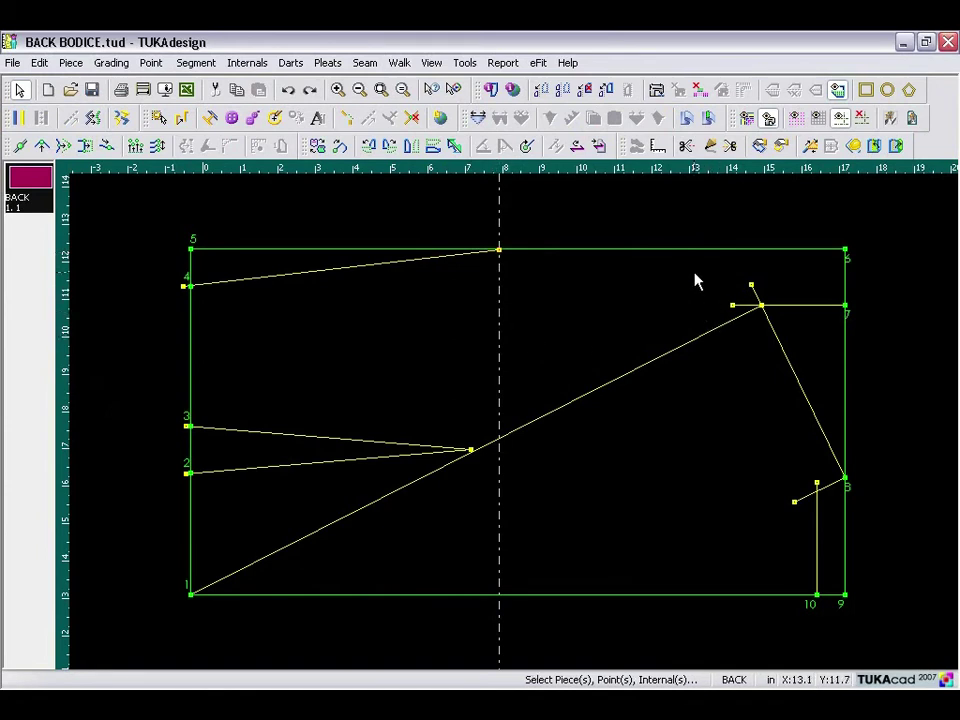
left_click(710, 146)
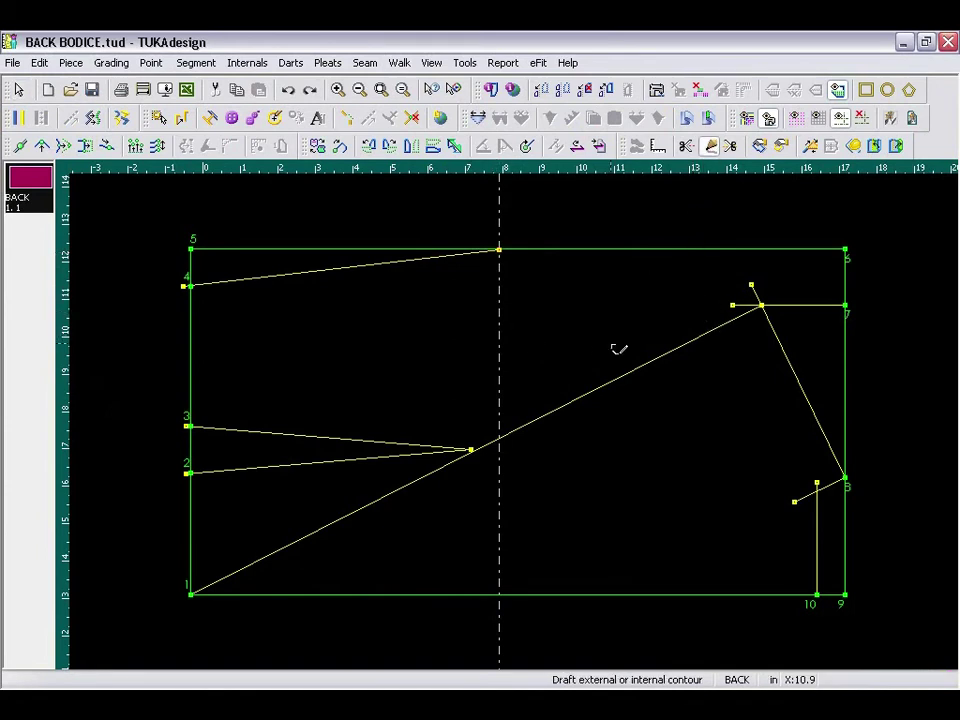
left_click(474, 452)
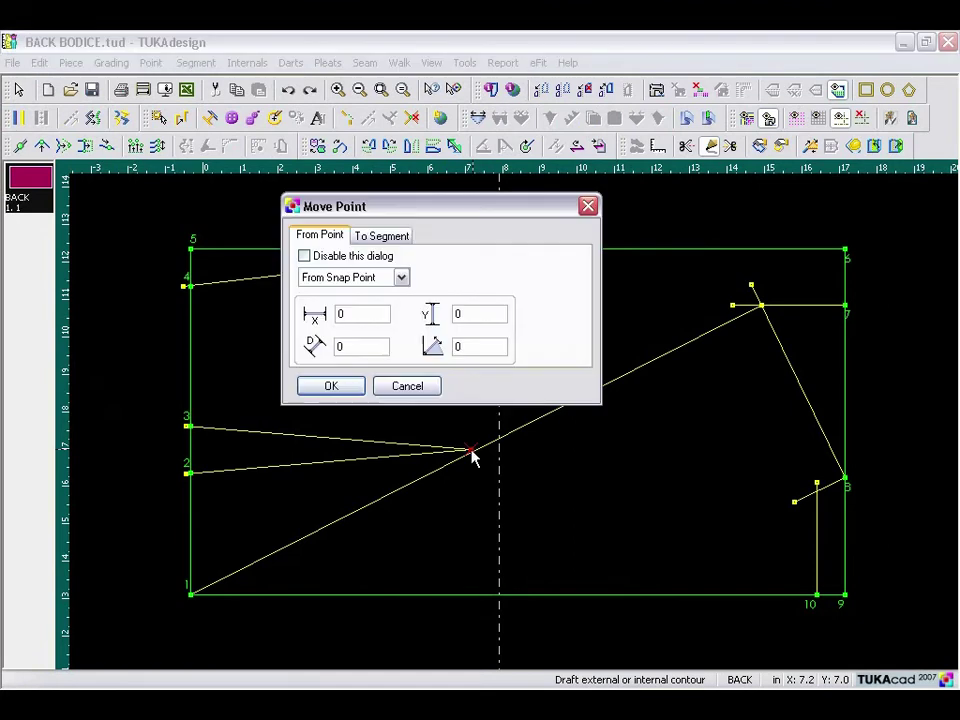
left_click(330, 387)
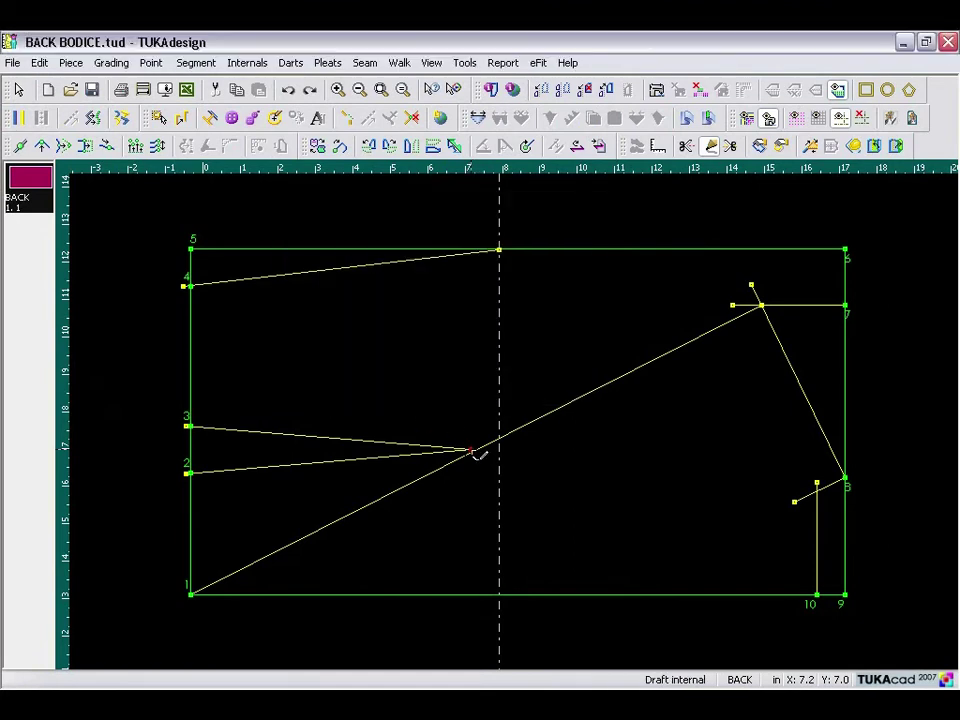
left_click(796, 383)
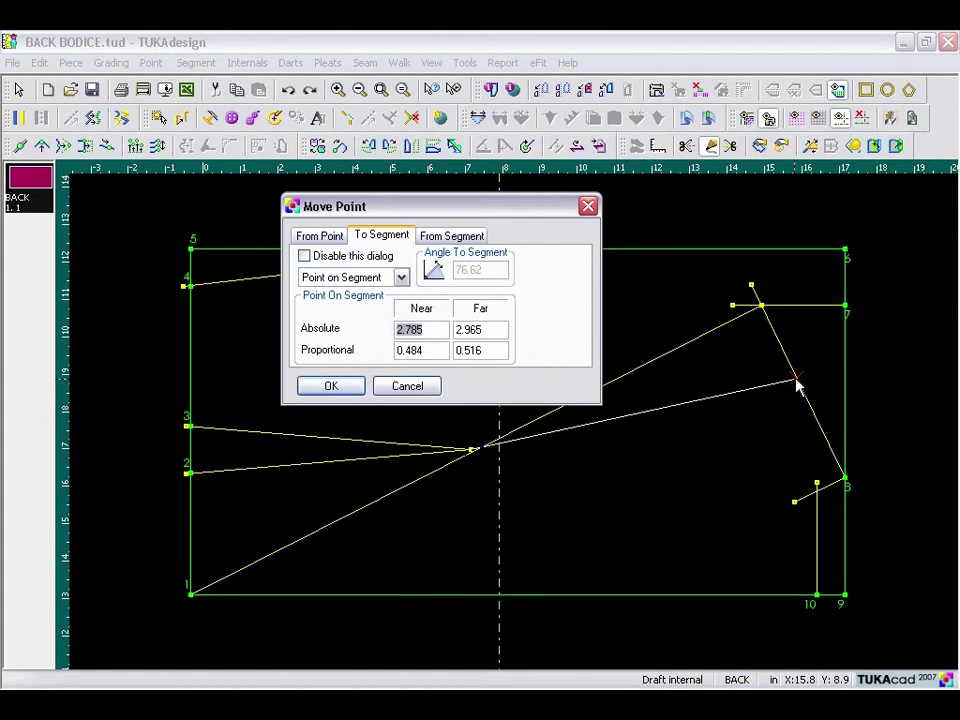
double_click(439, 350)
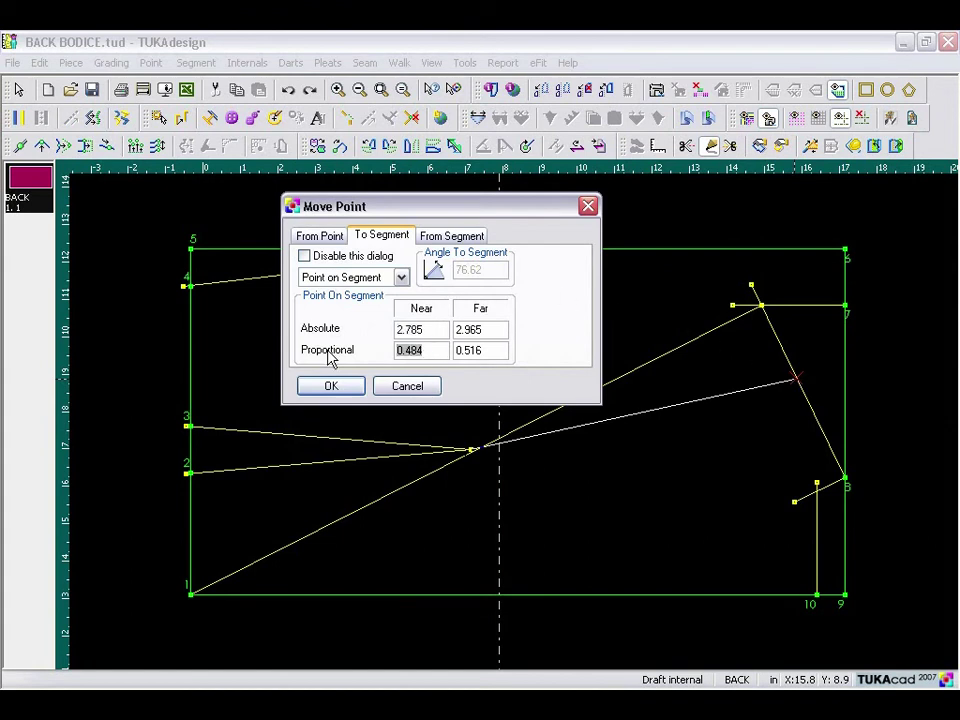
type(".5")
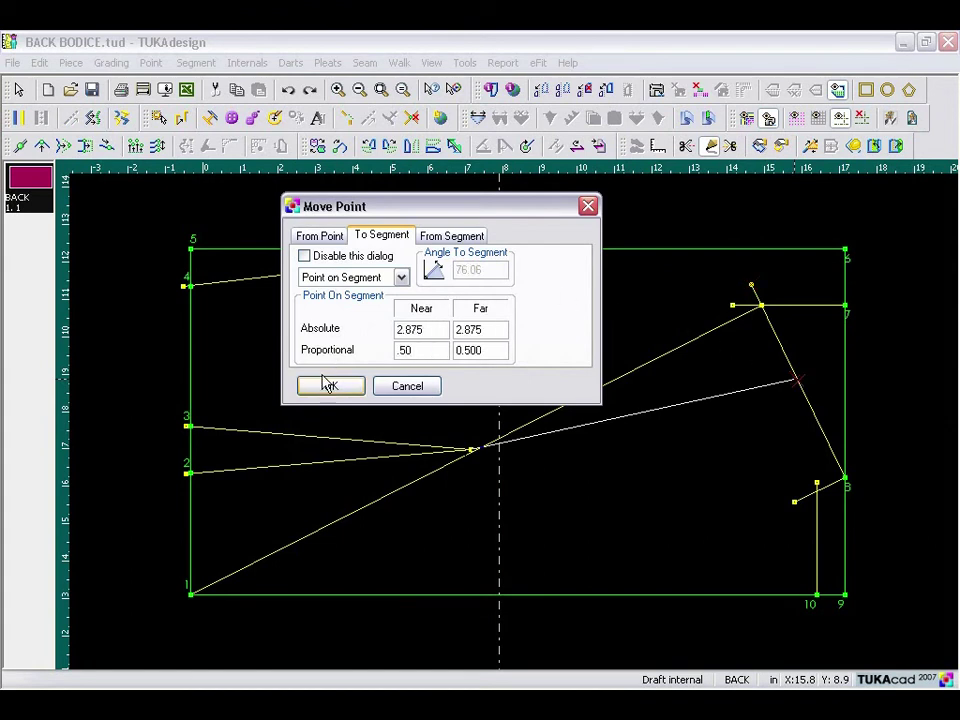
left_click(334, 388)
Step: Place the dart line's end 3 along the new line and move its endpoint to 0.25
left_click(789, 430)
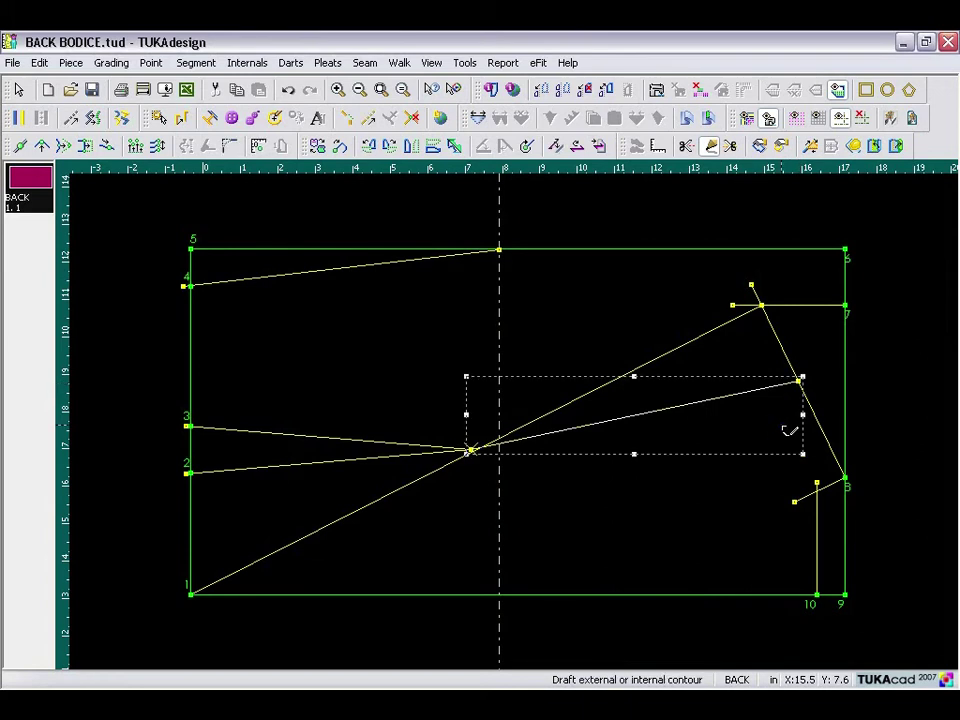
left_click(701, 405)
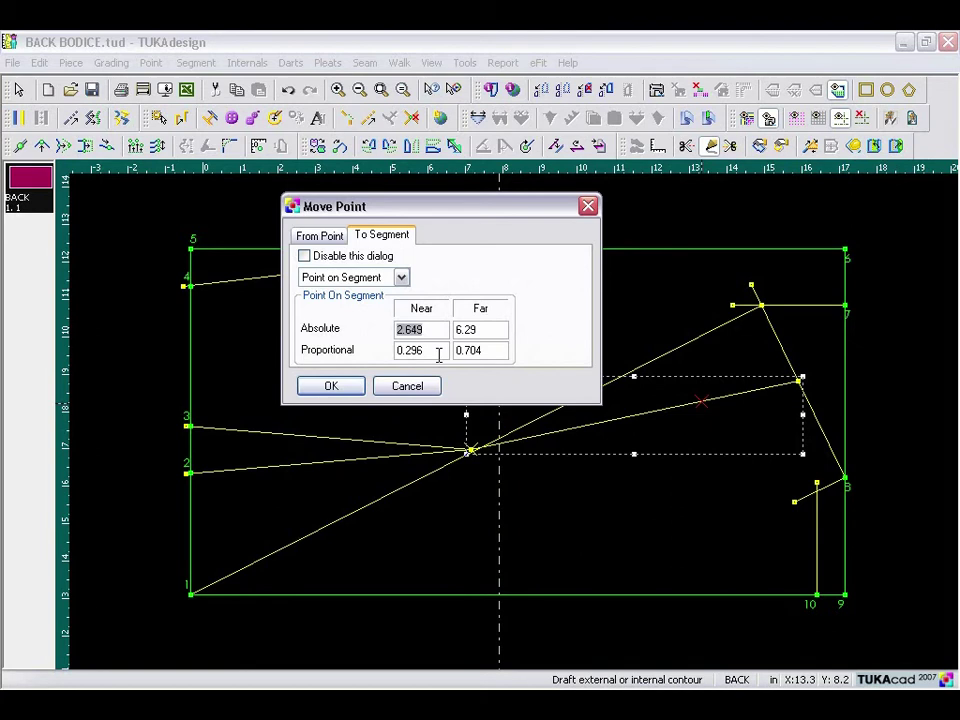
type("3")
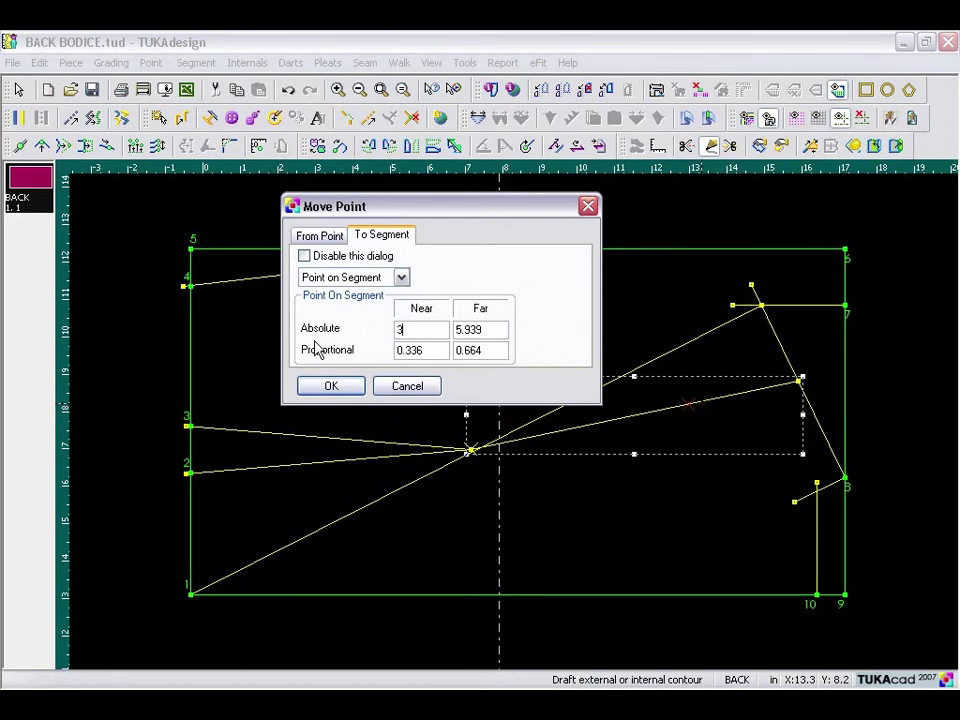
left_click(328, 387)
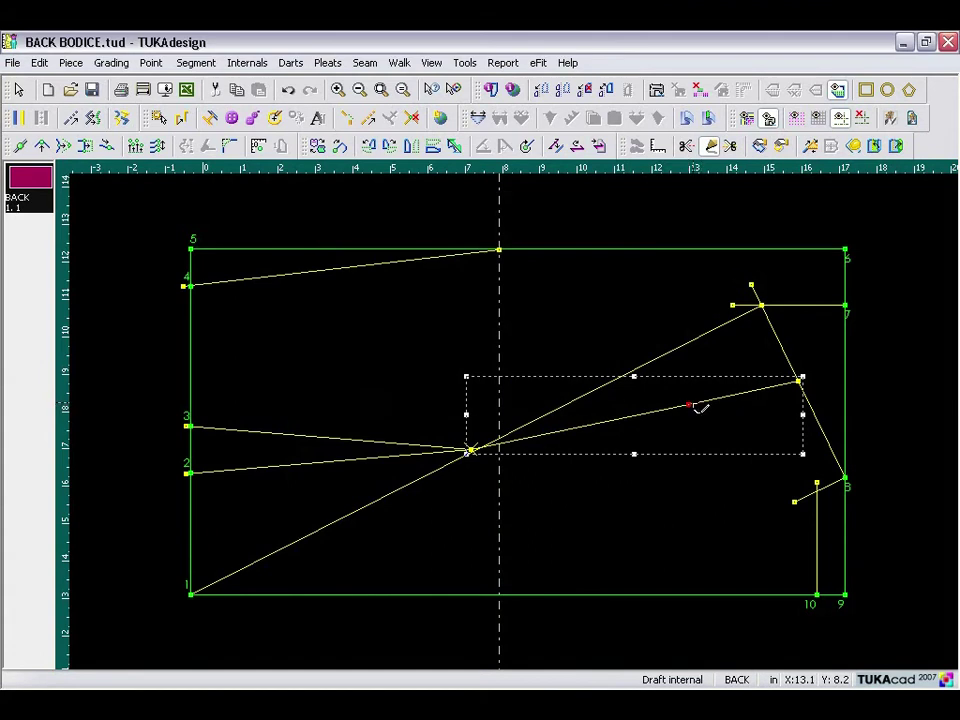
left_click(796, 376)
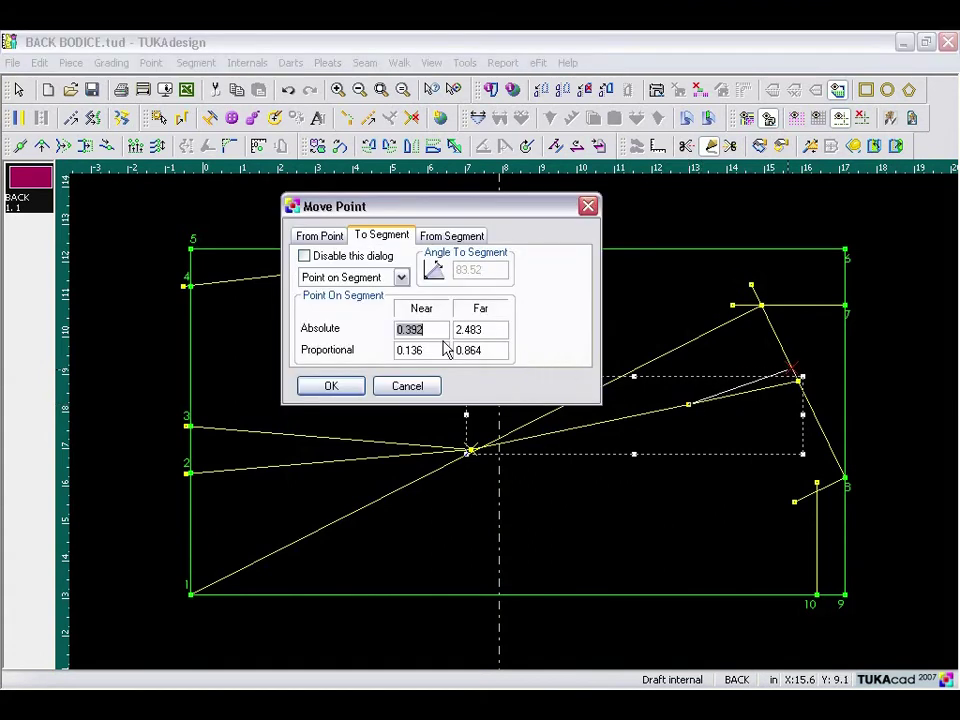
type(".25")
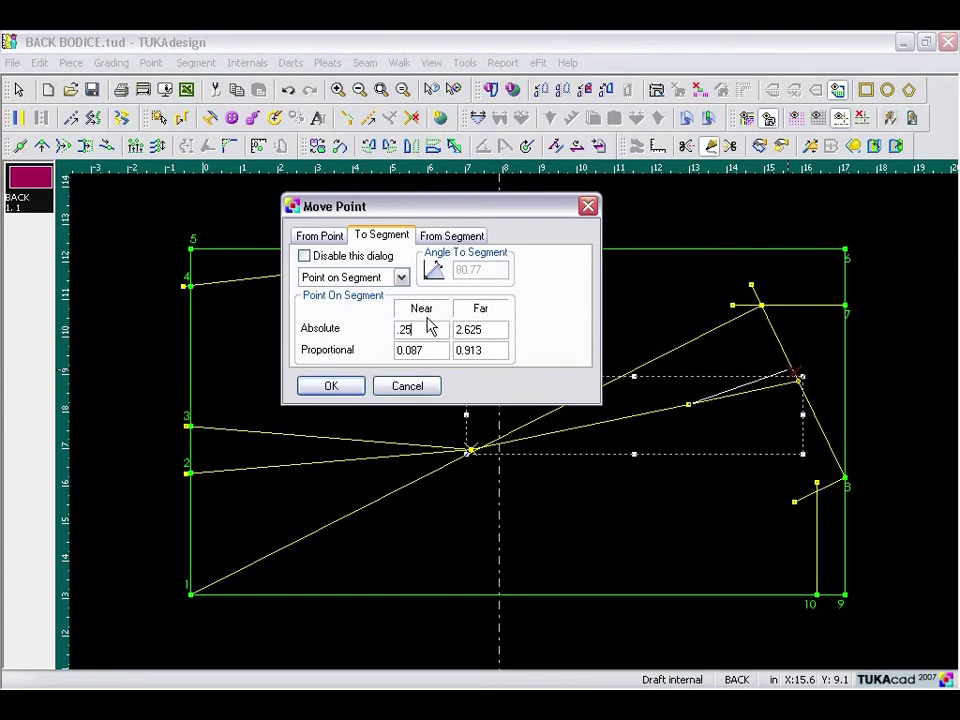
left_click(331, 386)
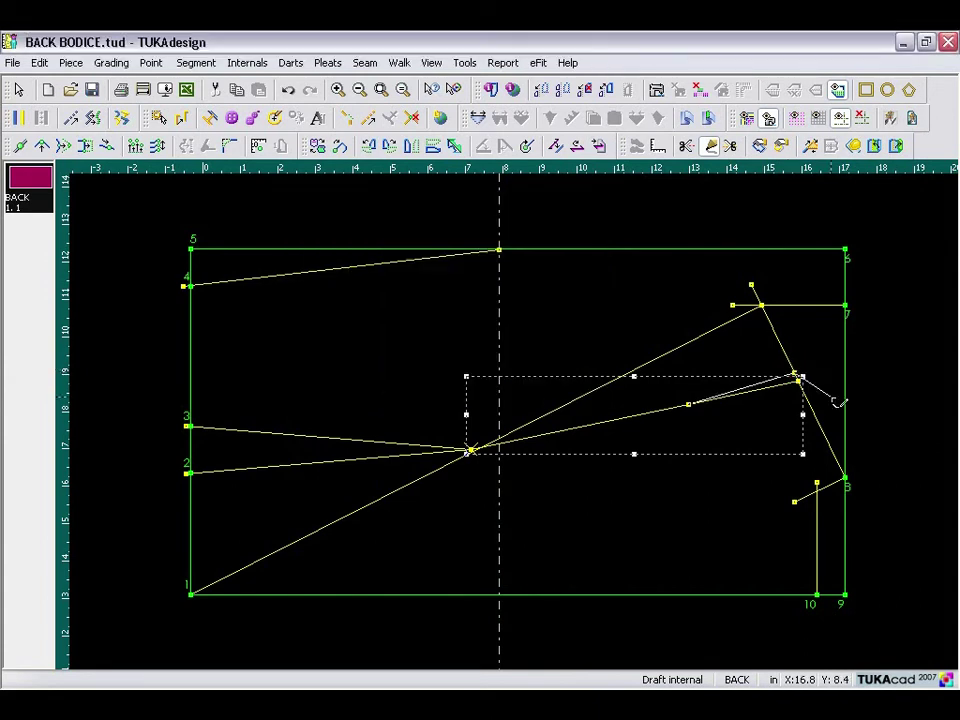
Step: Extend the upper dart leg by 0.125 so it reaches 3.075, then deselect it
key("Escape")
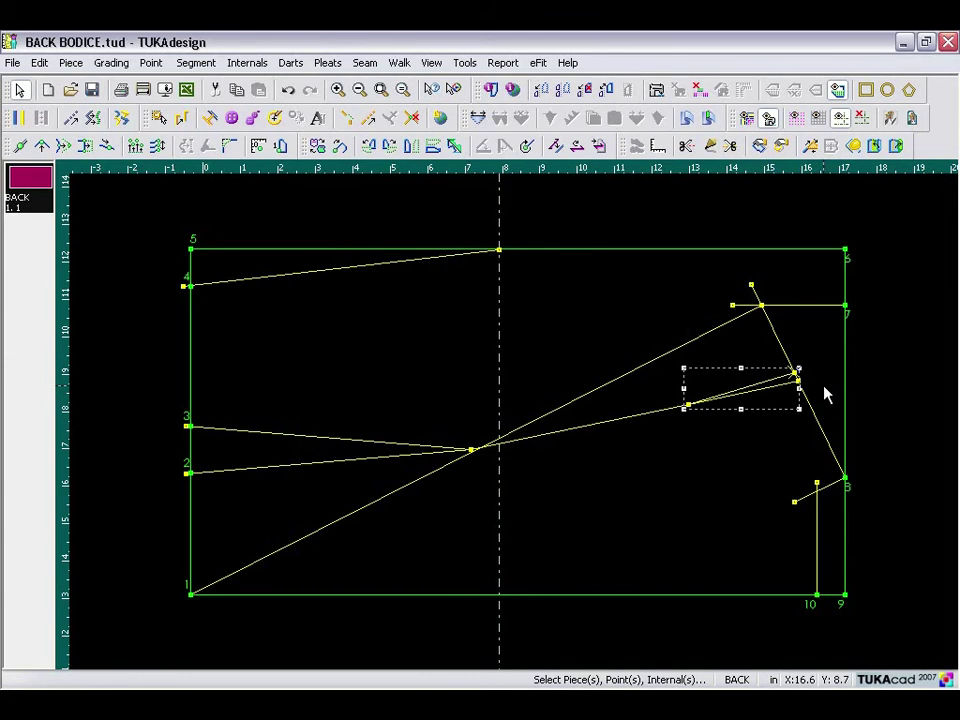
scroll(825, 392, "up", 2)
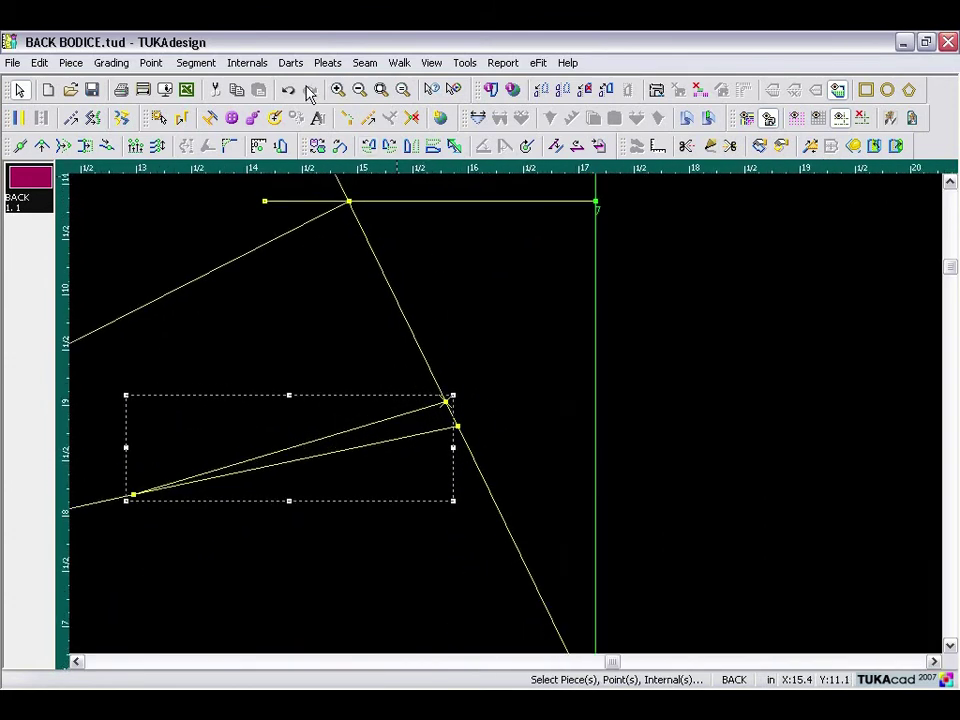
left_click(366, 118)
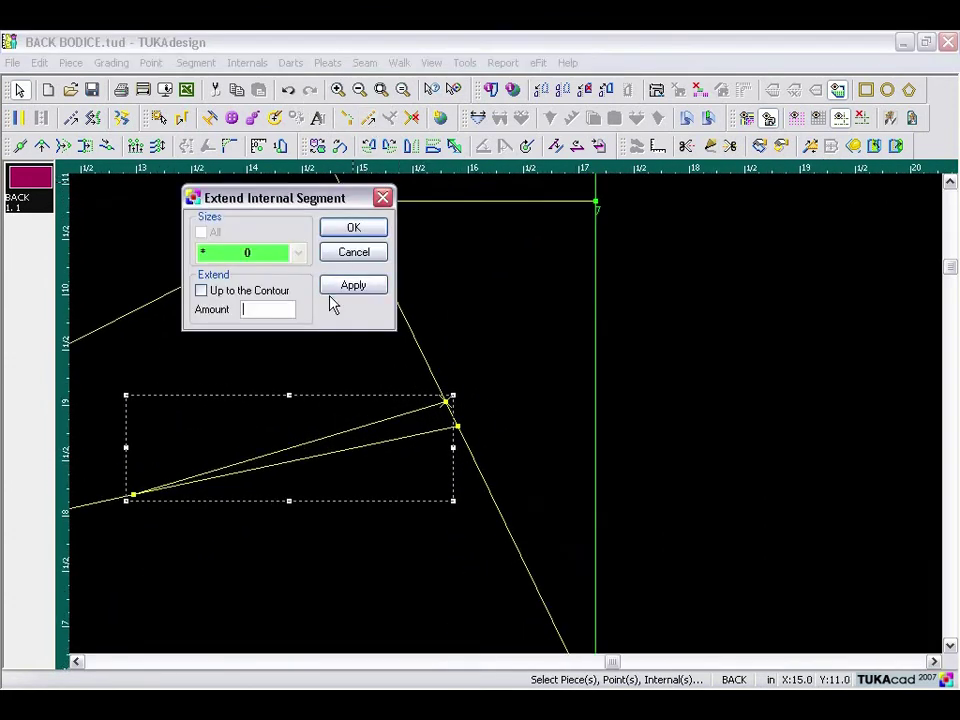
type(".125")
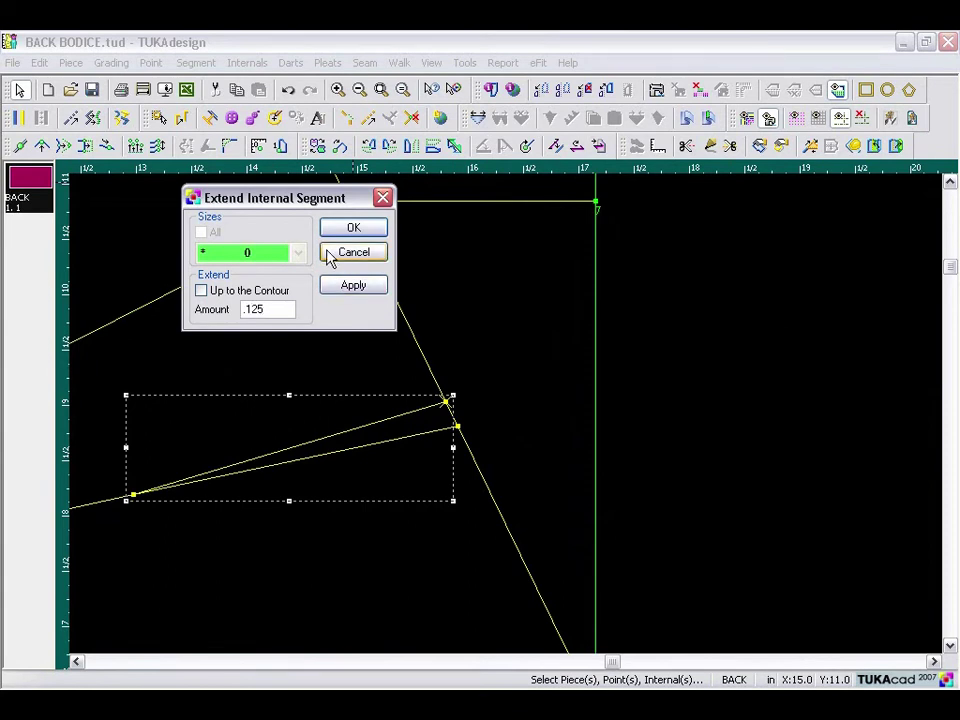
left_click(355, 230)
left_click(664, 420)
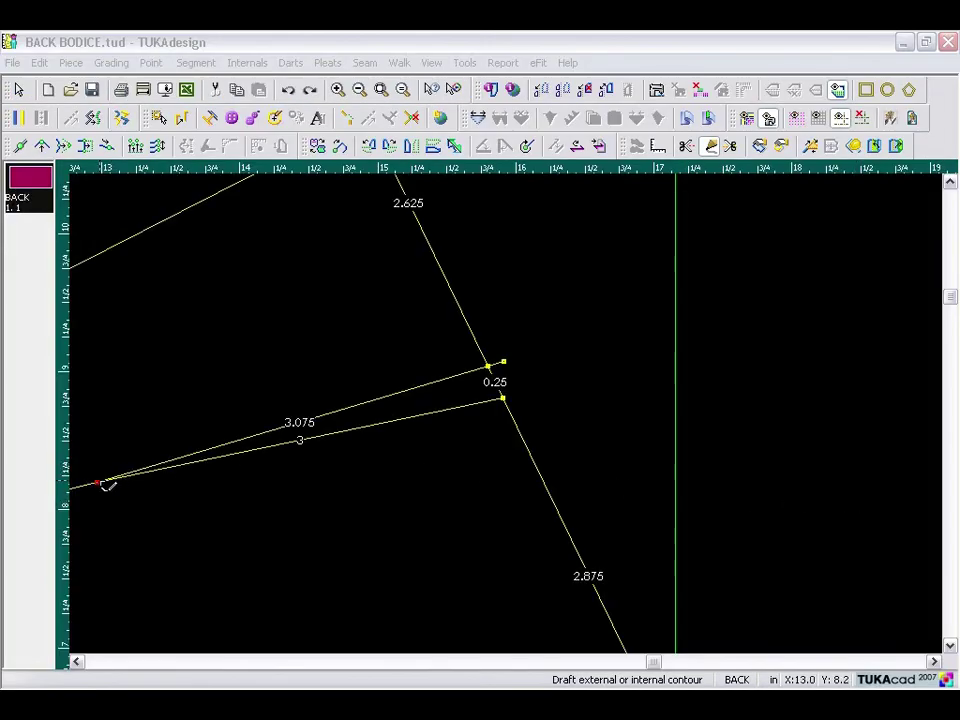
Step: Draft a 3.075 dart leg from the apex, ending 0.25 along the slanted segment
left_click(96, 484)
left_click(582, 372)
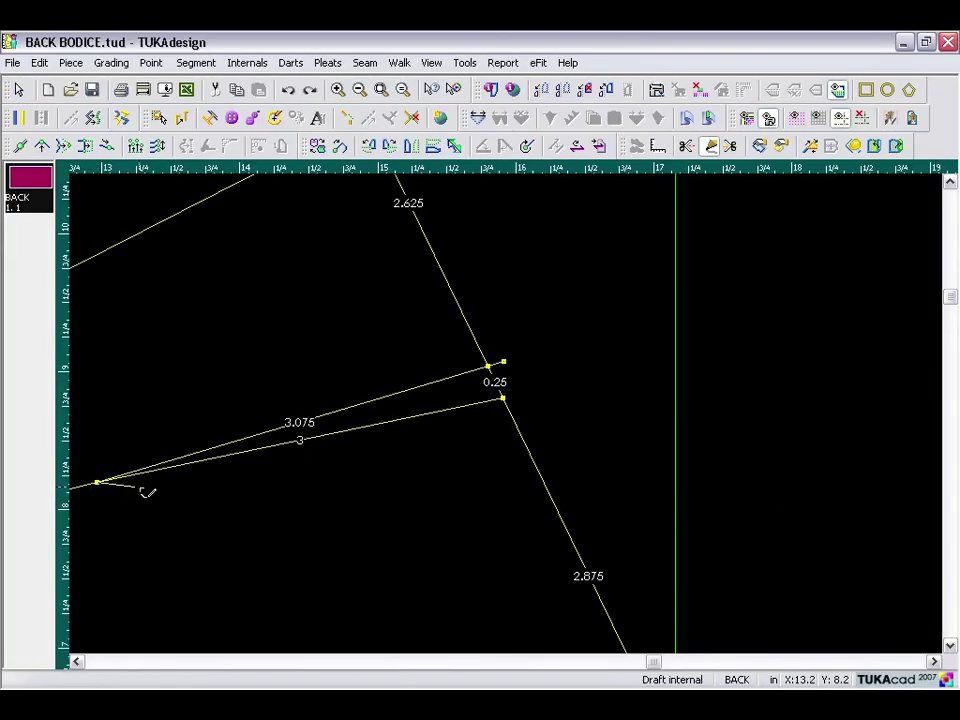
left_click(522, 441)
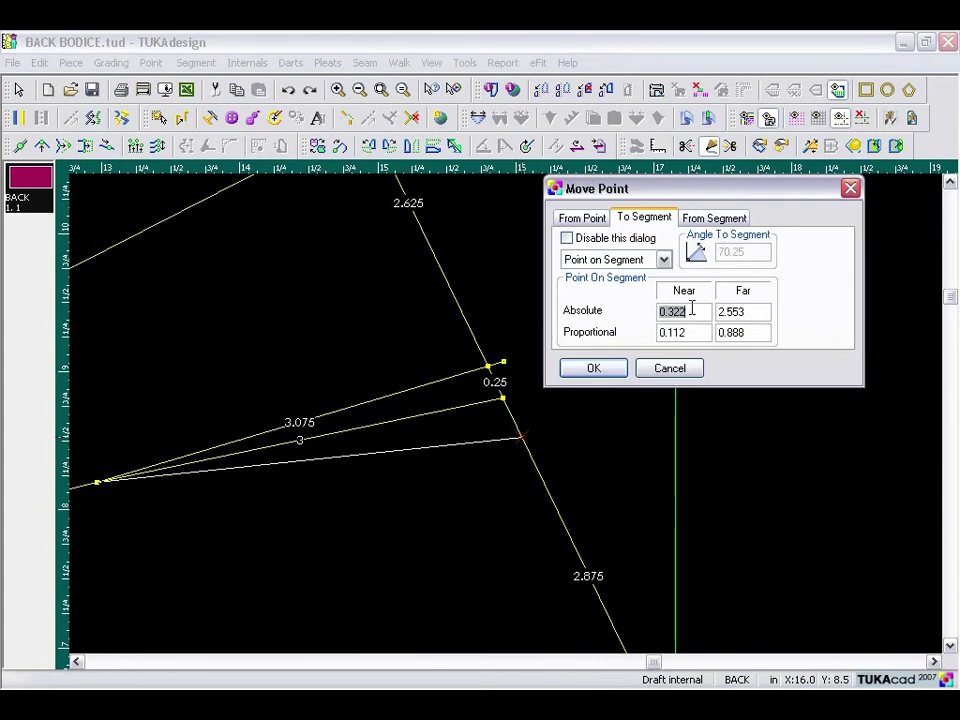
type(".25")
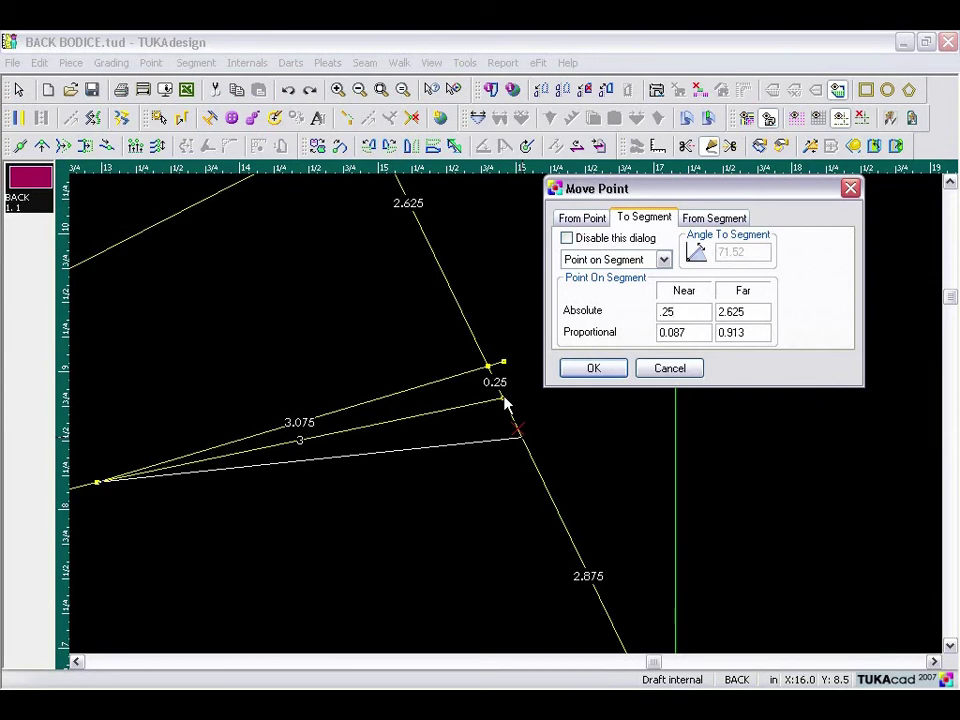
left_click(716, 217)
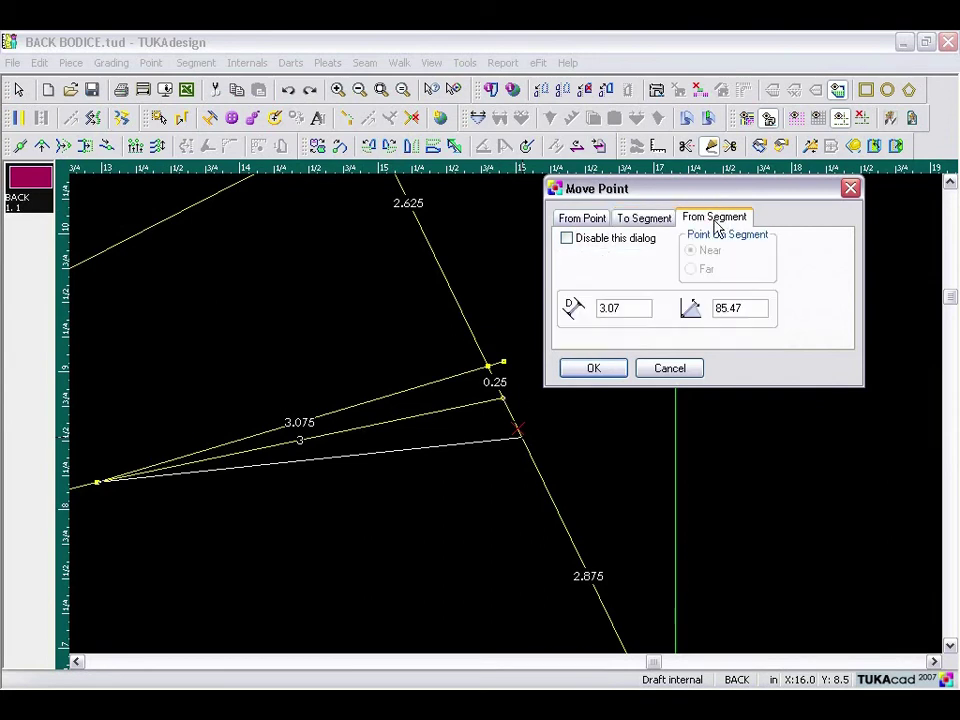
double_click(643, 311)
type("3.075")
left_click(607, 372)
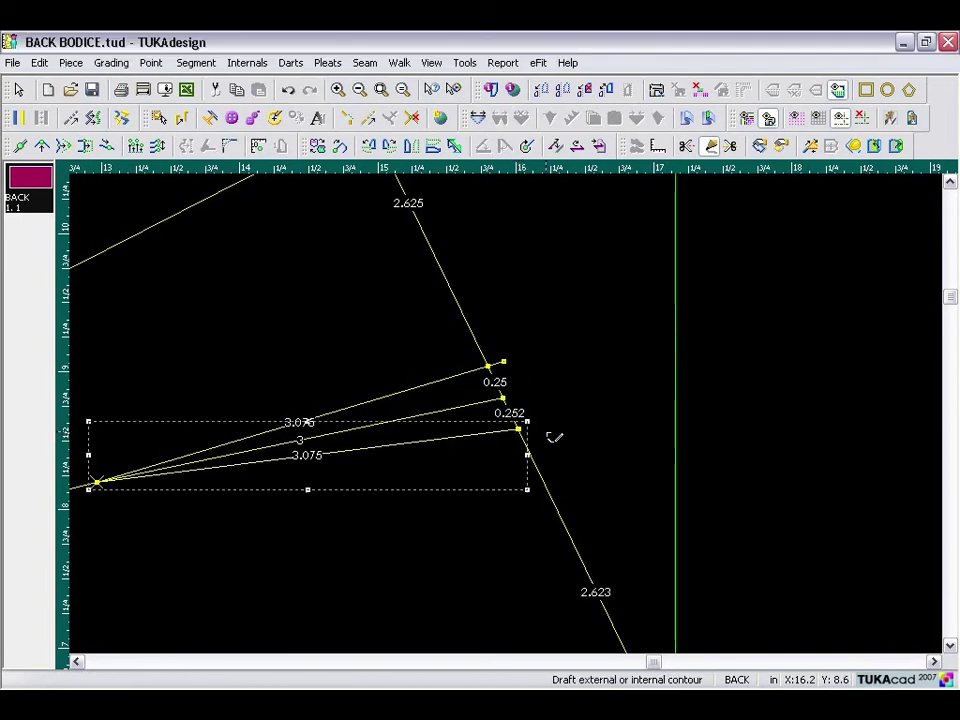
scroll(553, 437, "down", 3)
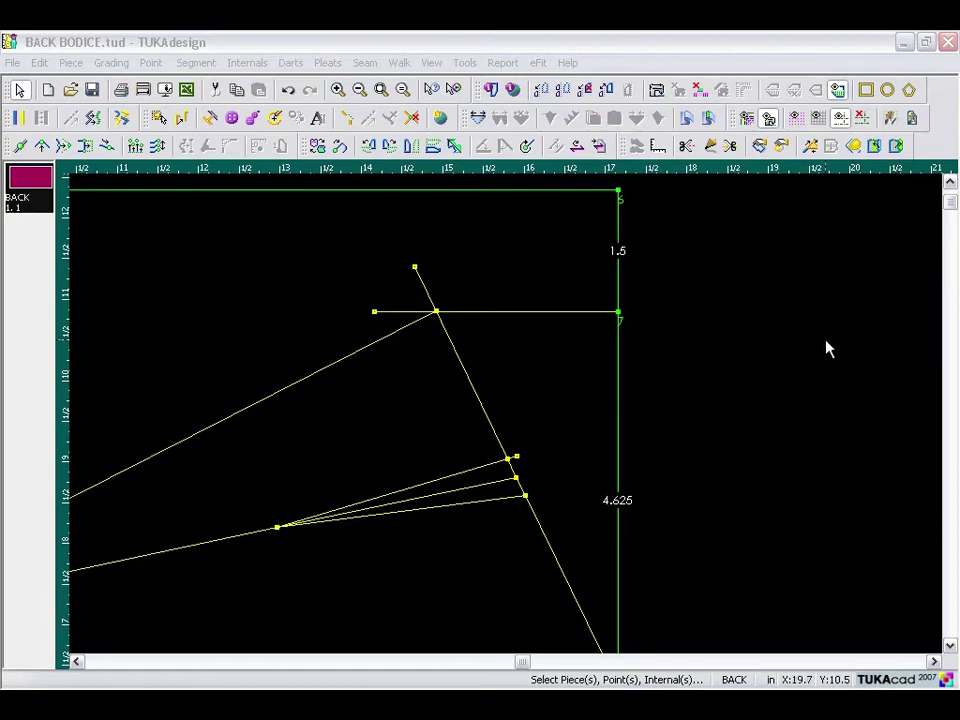
Step: Draw a line from the small point above the dart to the upper leg, then zoom to the whole piece
left_click(714, 147)
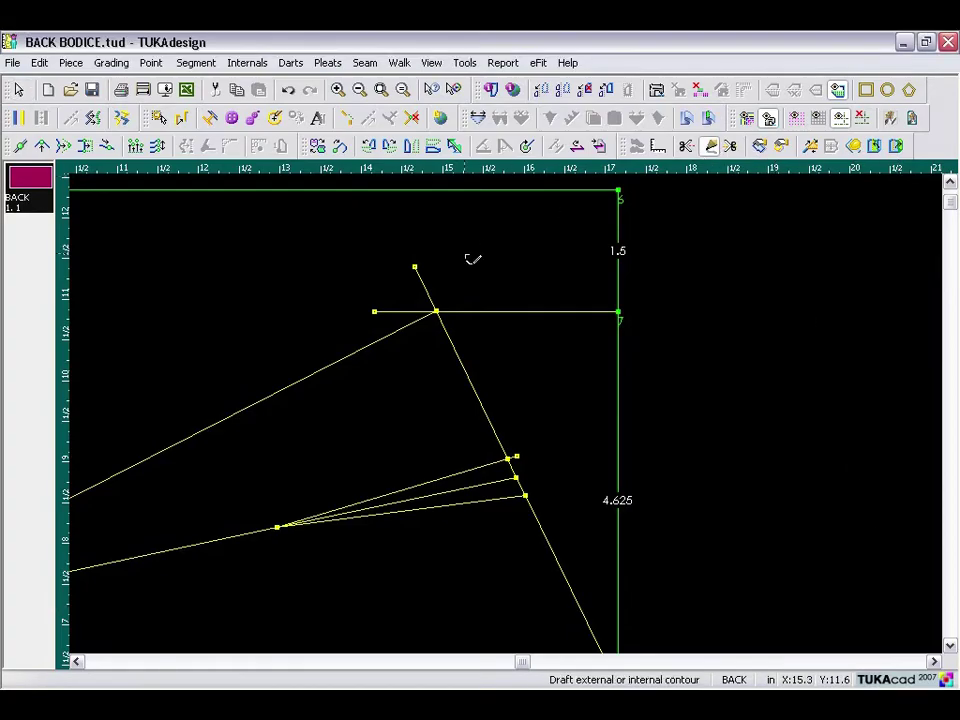
left_click(414, 267)
left_click(594, 368)
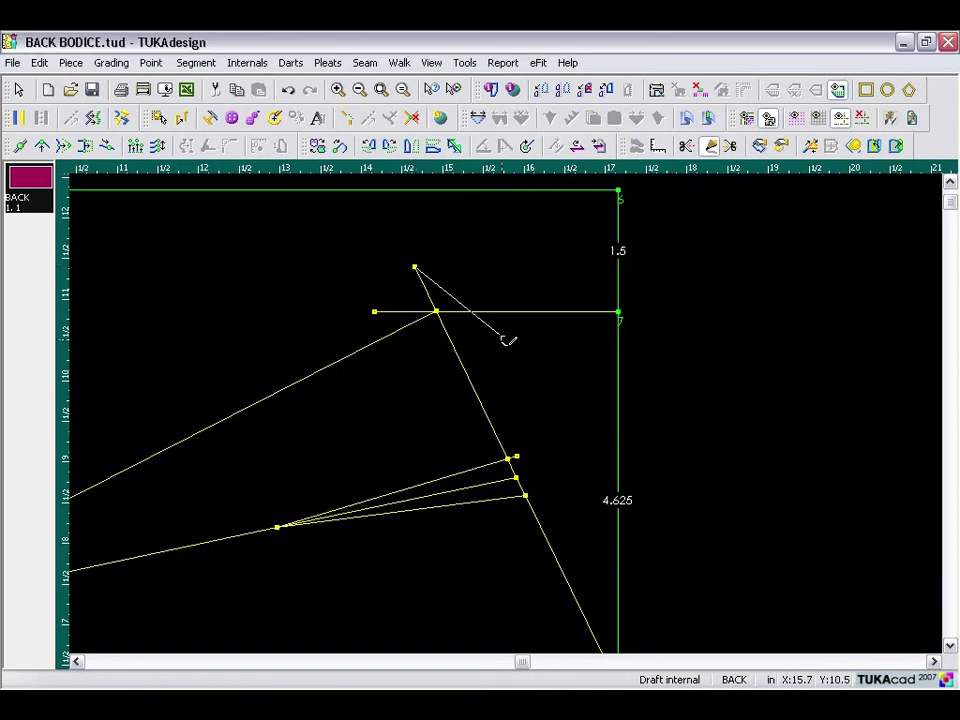
left_click(513, 458)
left_click(606, 375)
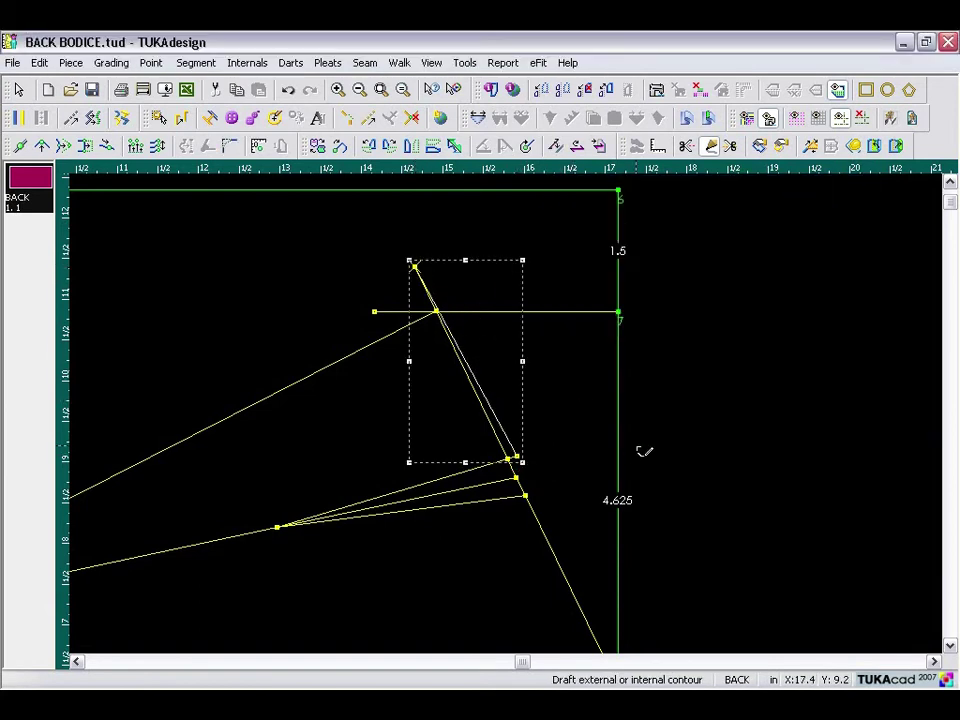
left_click(360, 90)
left_click(360, 90)
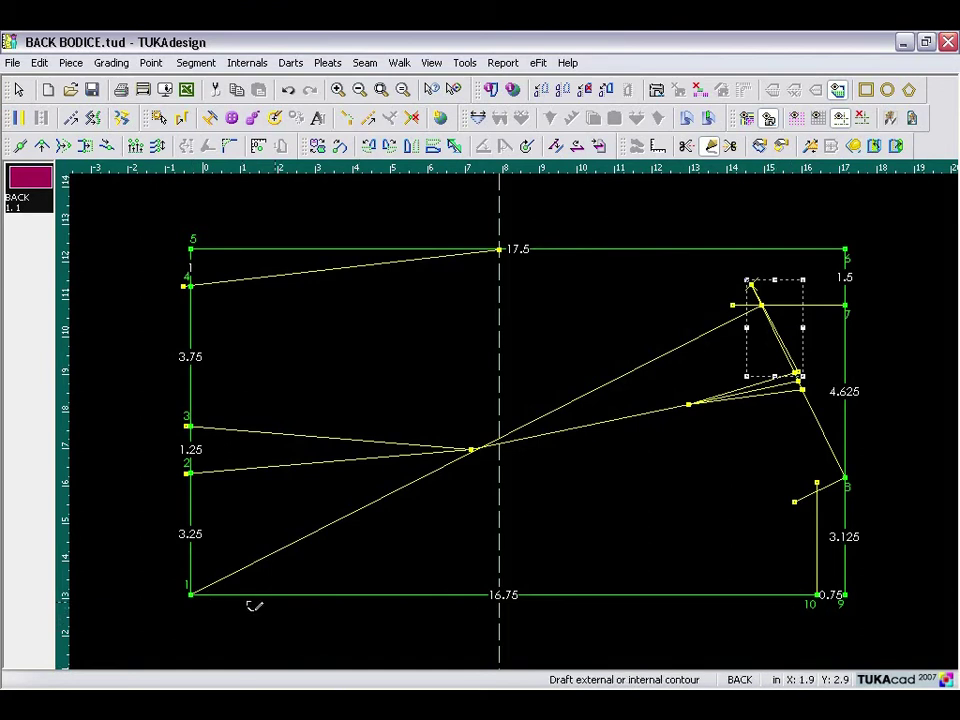
Step: Add point 11 at 0.25 along the bottom edge
left_click(688, 595)
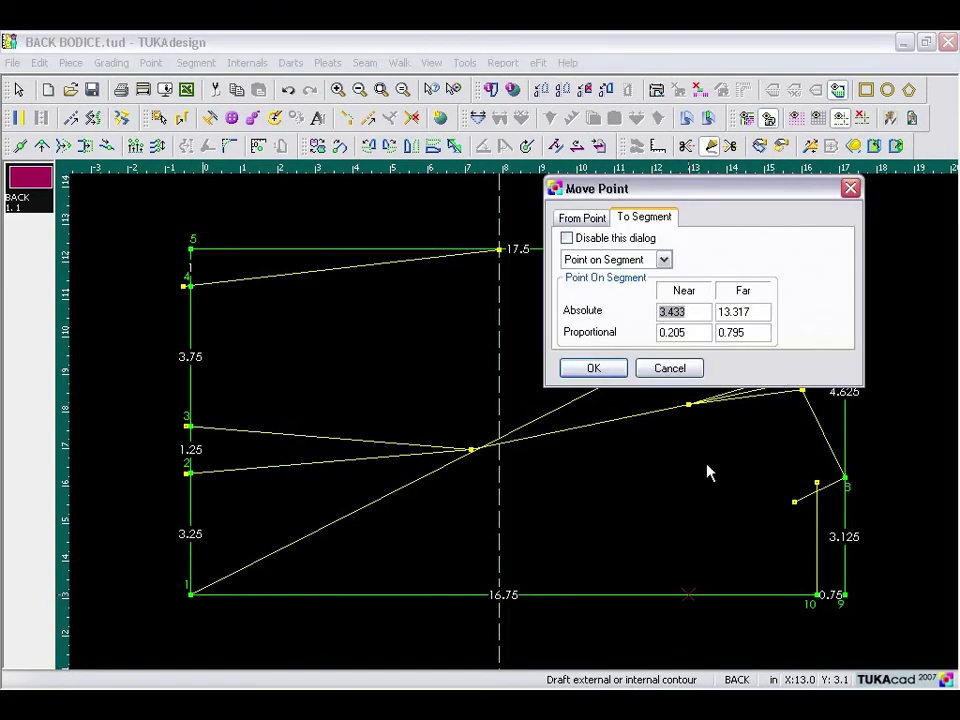
double_click(660, 333)
type(".25")
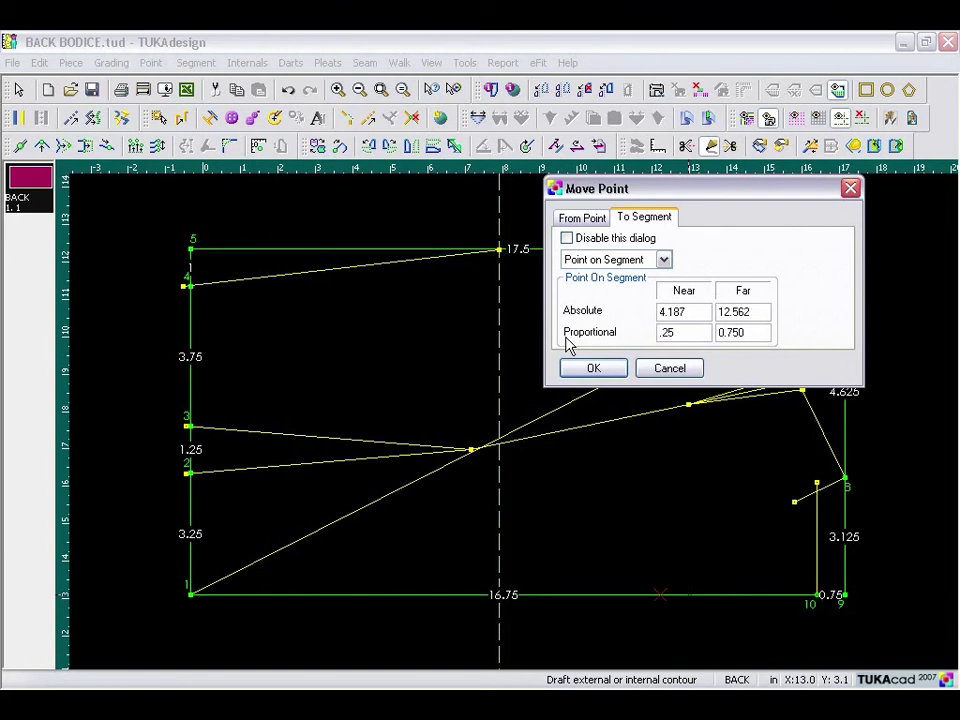
left_click(603, 370)
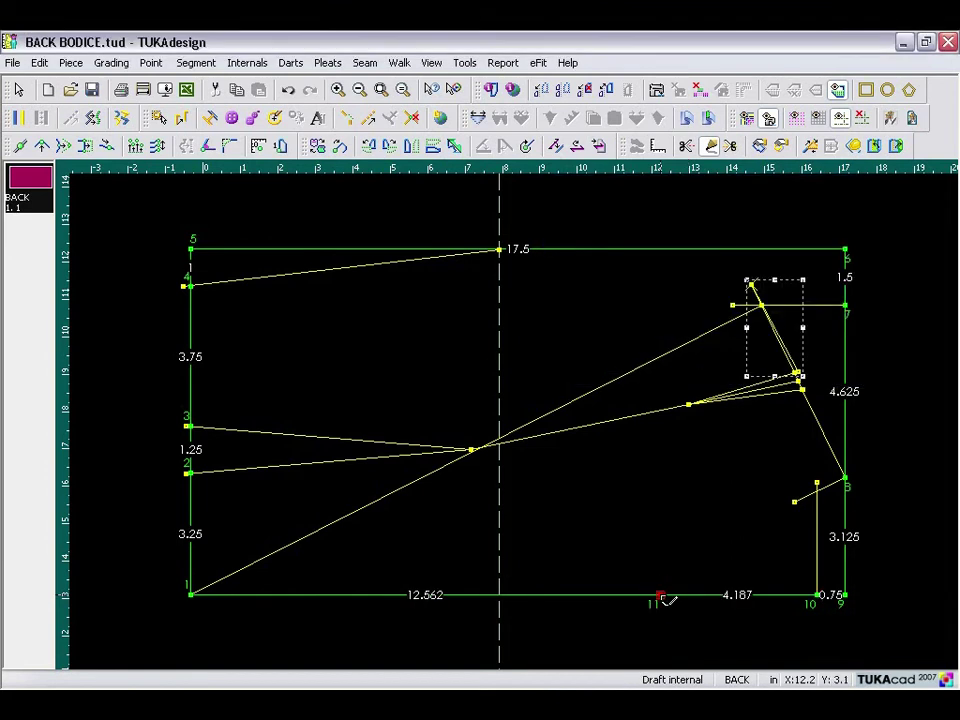
Step: Draw a 7.25 vertical line up from point 11 and place a horizontal guide at its top
left_click(665, 597)
left_click(668, 333)
double_click(736, 296)
type("7")
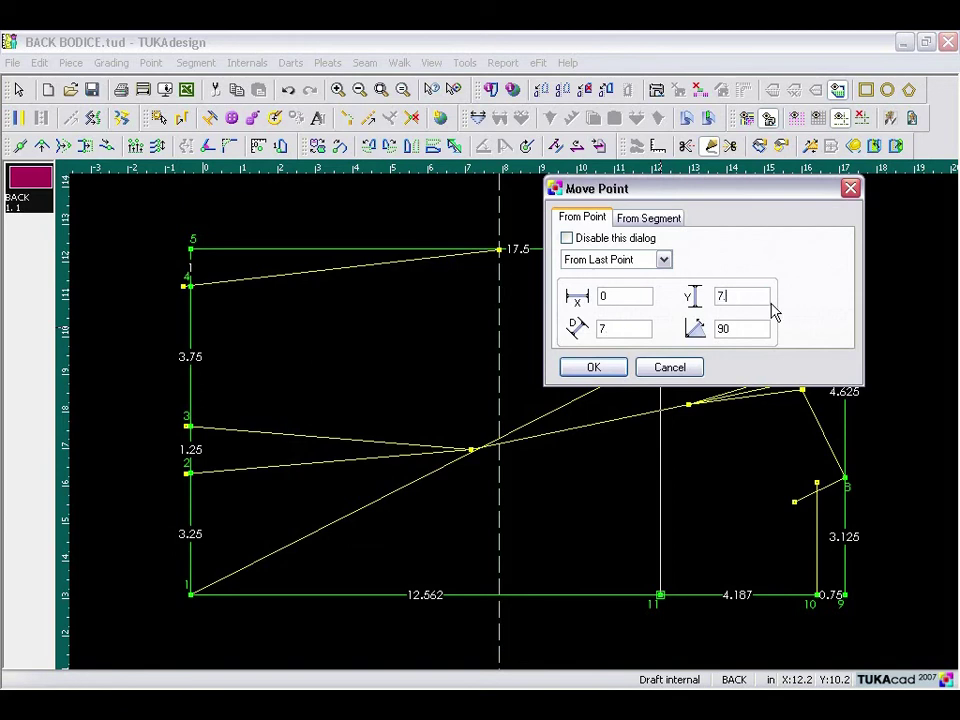
type(".25")
left_click(603, 368)
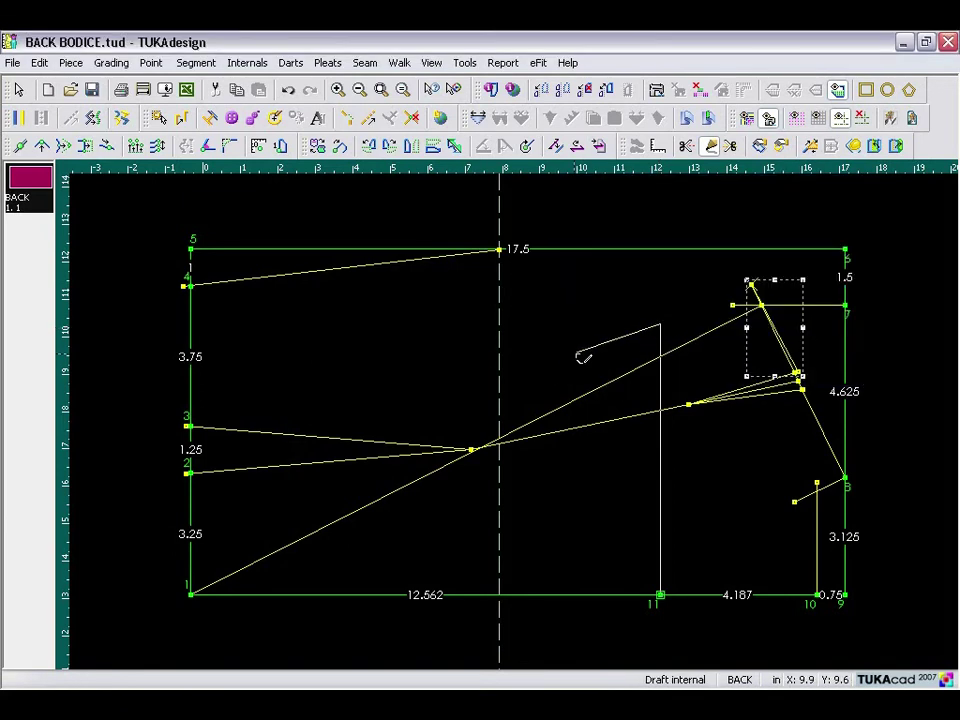
key("Escape")
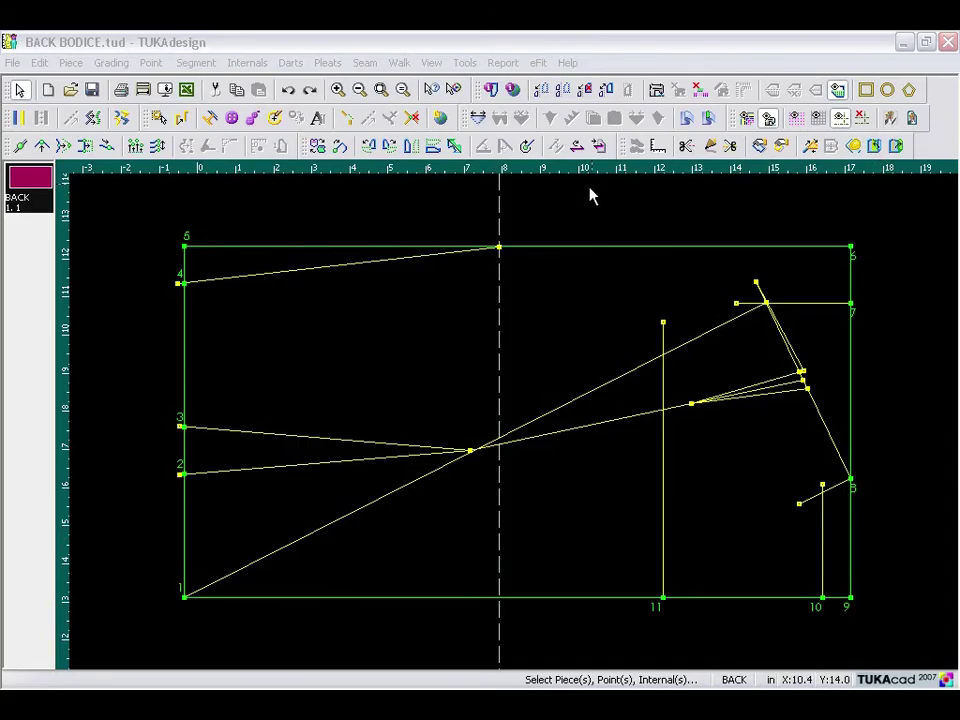
left_click_drag(634, 172, 664, 326)
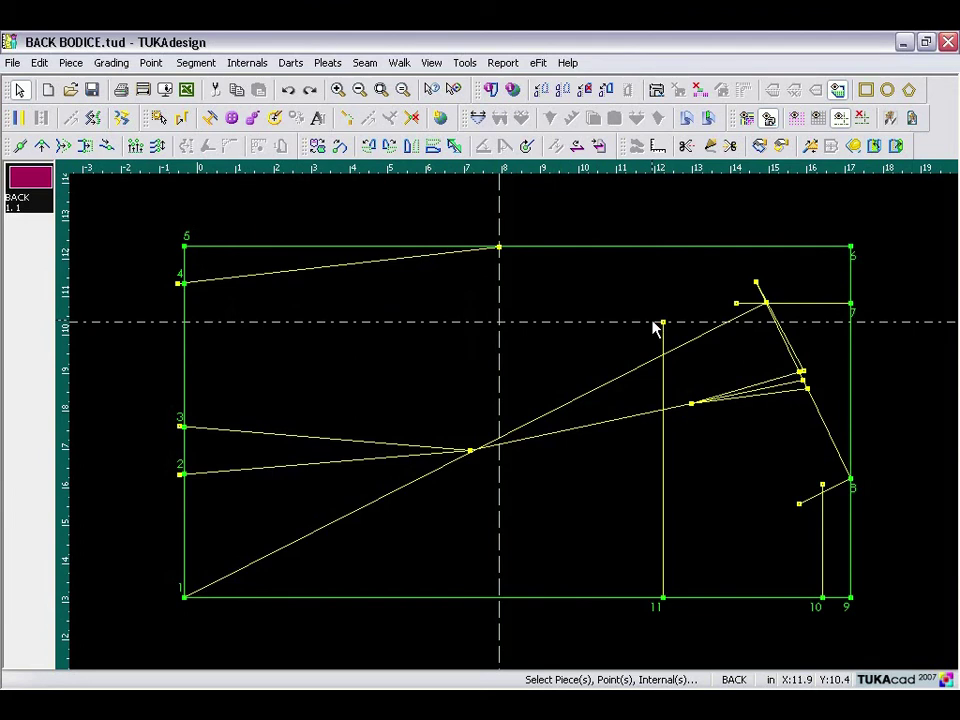
left_click(12, 62)
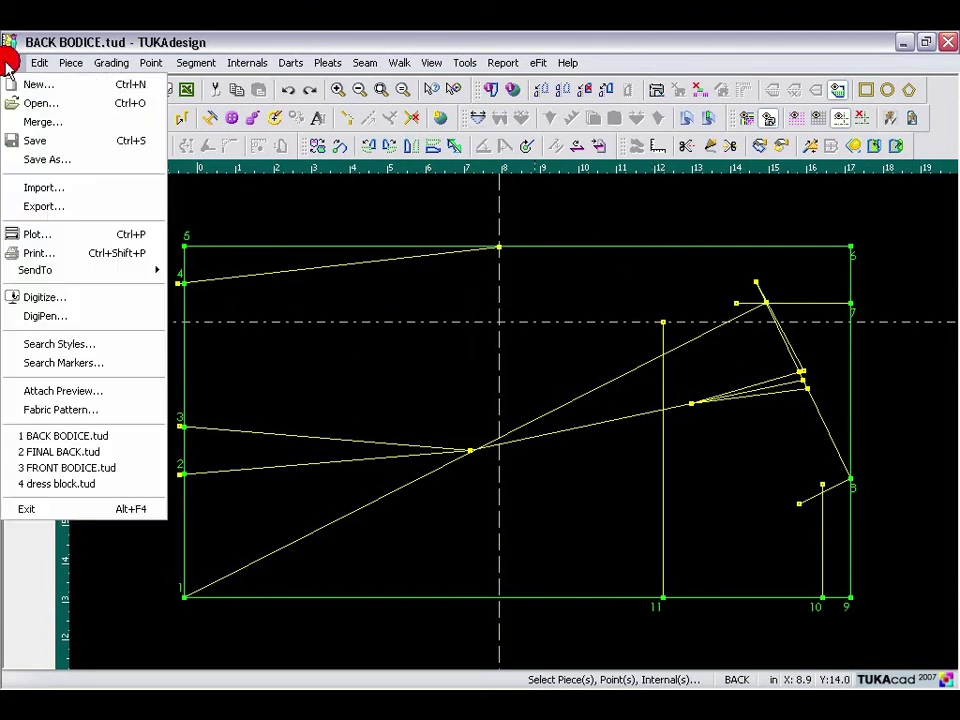
left_click(22, 124)
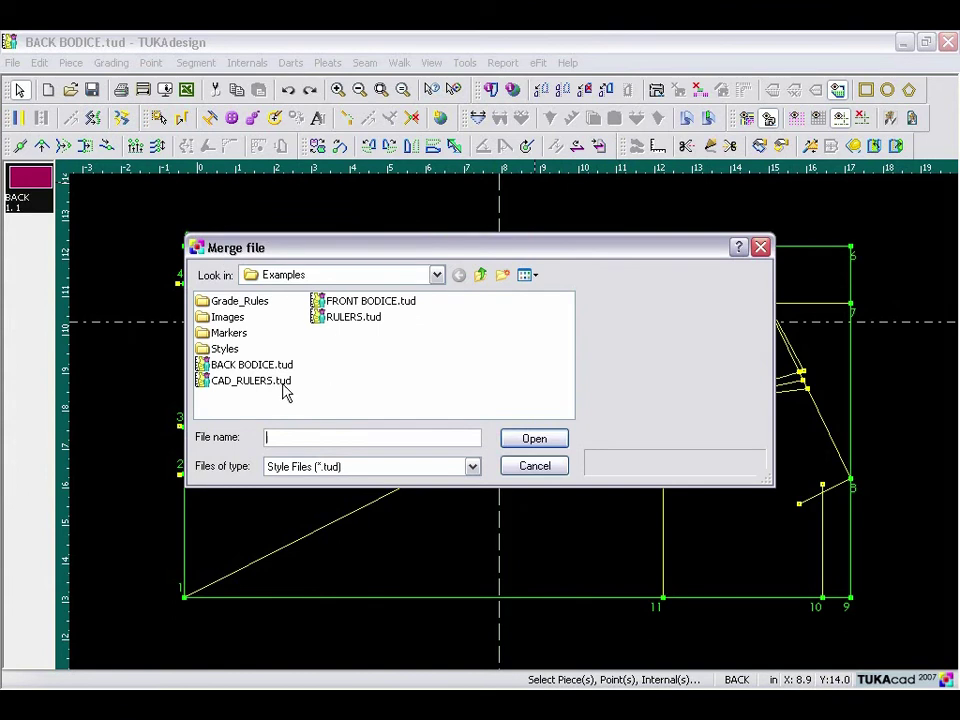
left_click(233, 384)
left_click(546, 439)
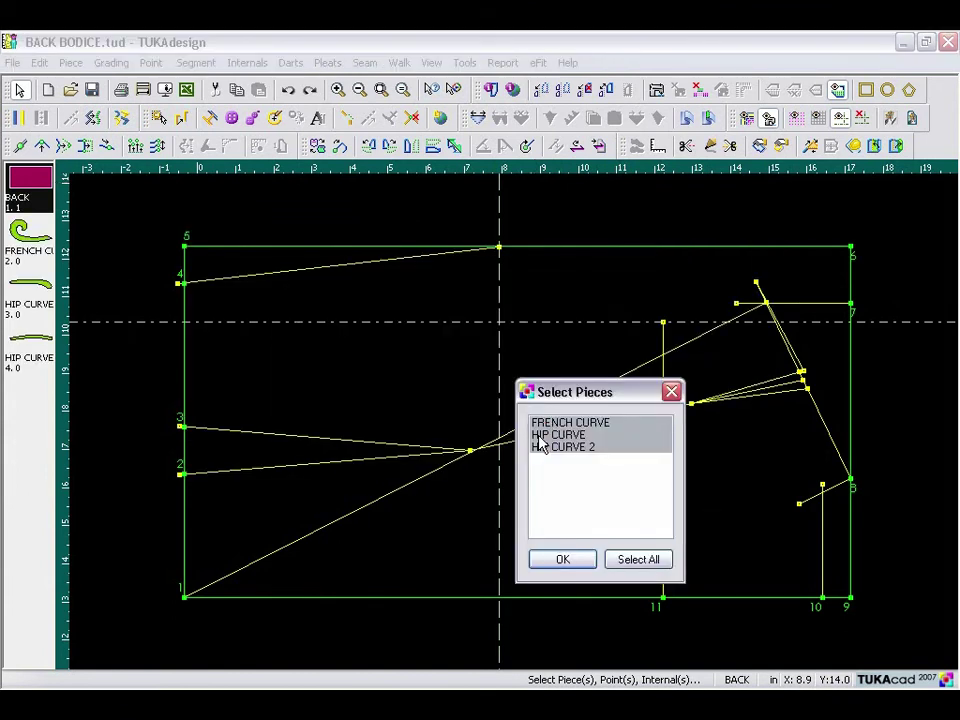
left_click(542, 423)
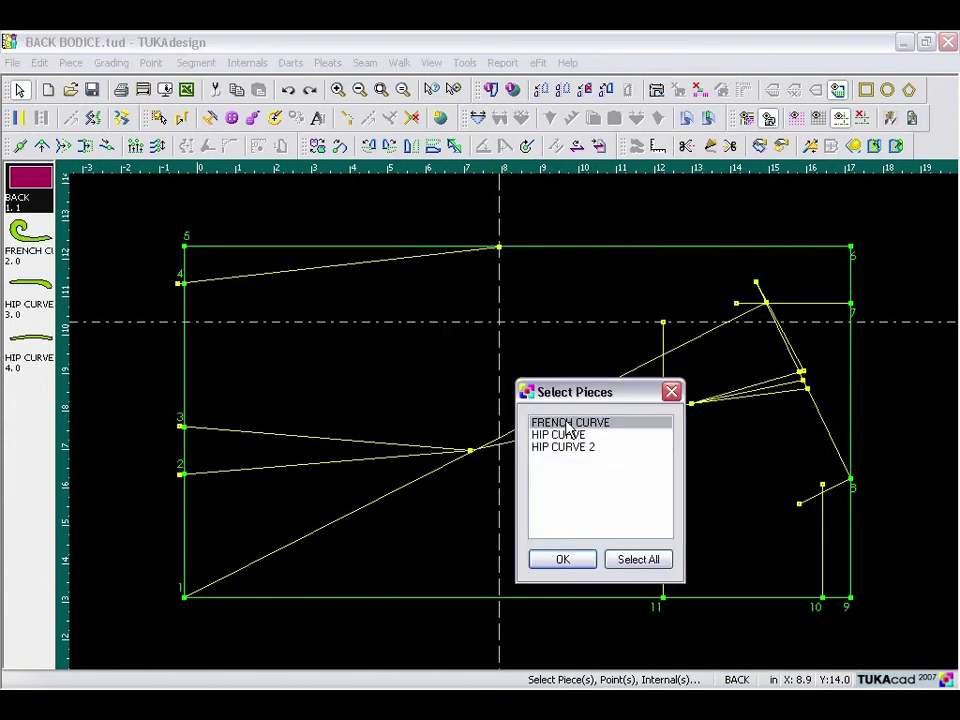
left_click(564, 561)
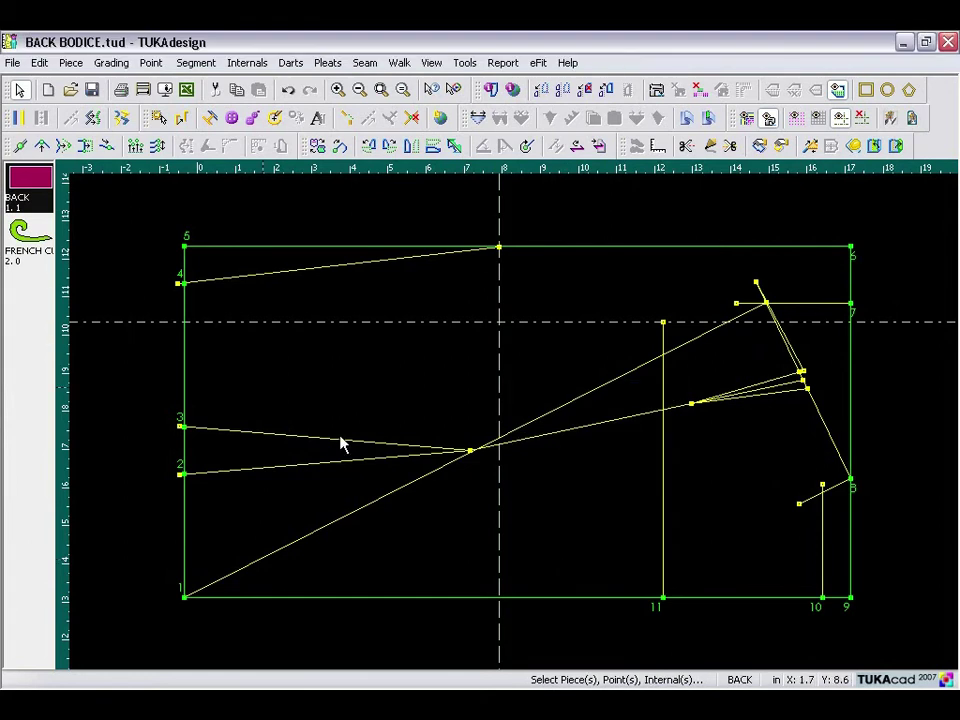
left_click(50, 236)
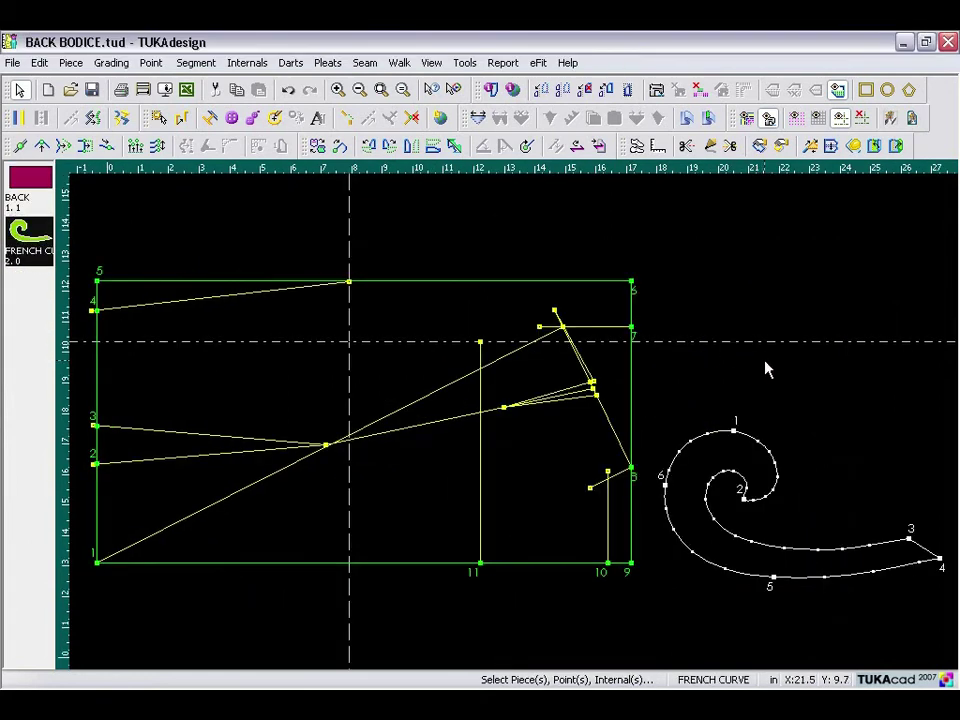
Step: Move the French curve onto the back bodice and rotate it 8.5° about a curve point
left_click_drag(707, 454, 398, 250)
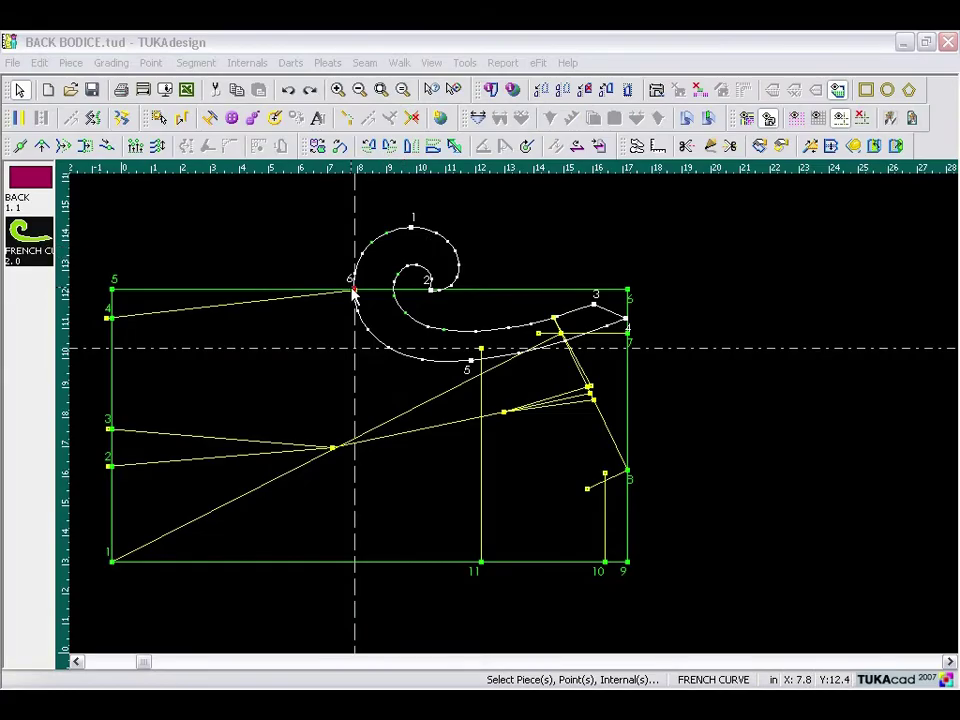
right_click(355, 292)
left_click(394, 452)
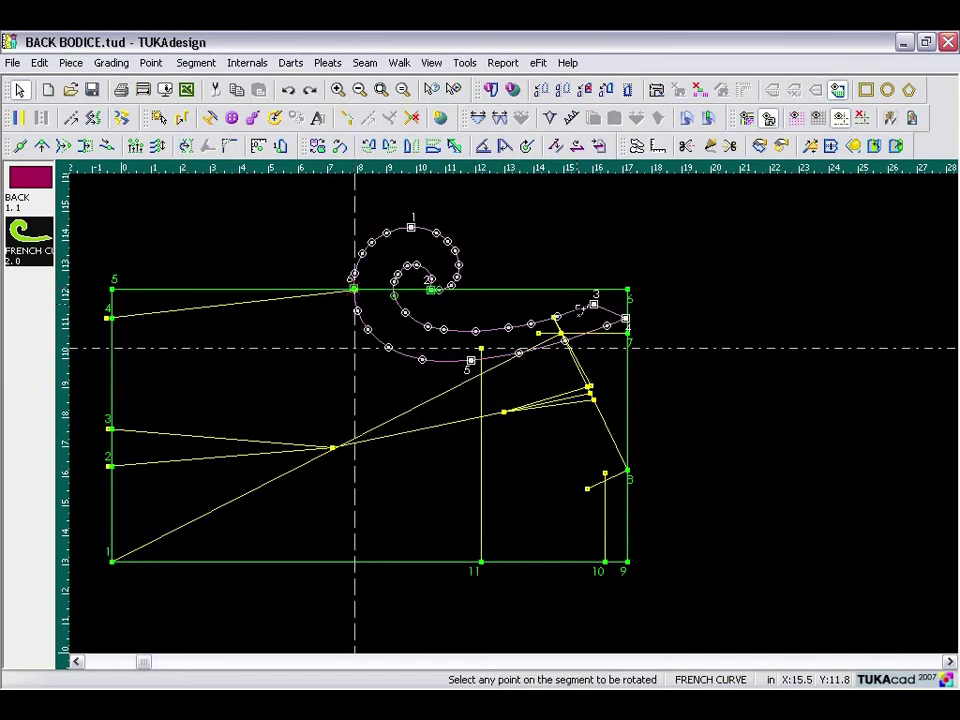
left_click(603, 306)
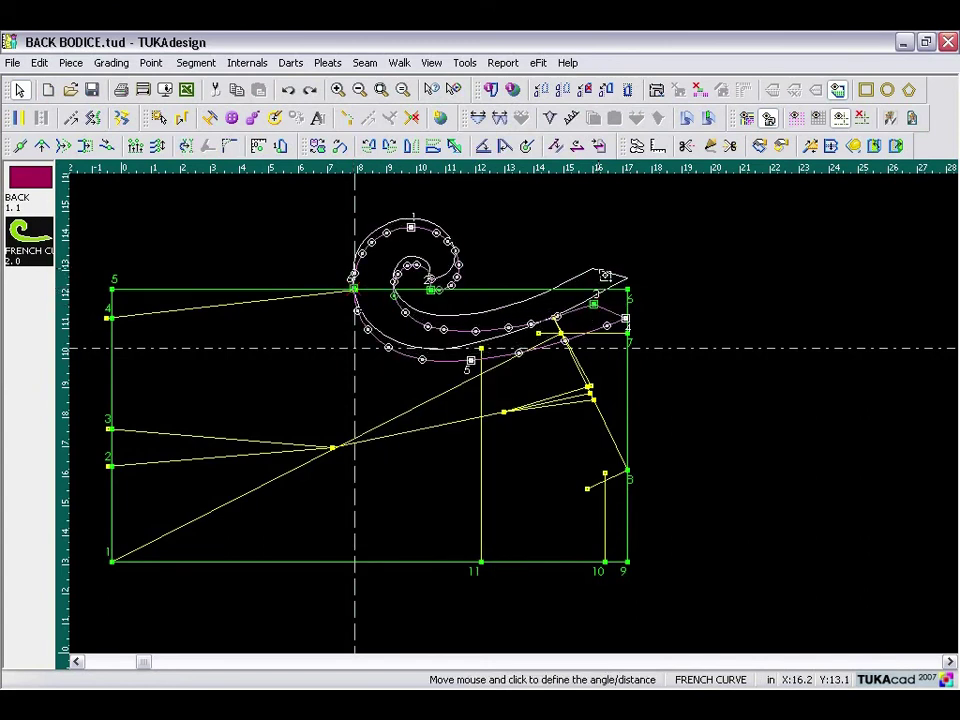
left_click(603, 276)
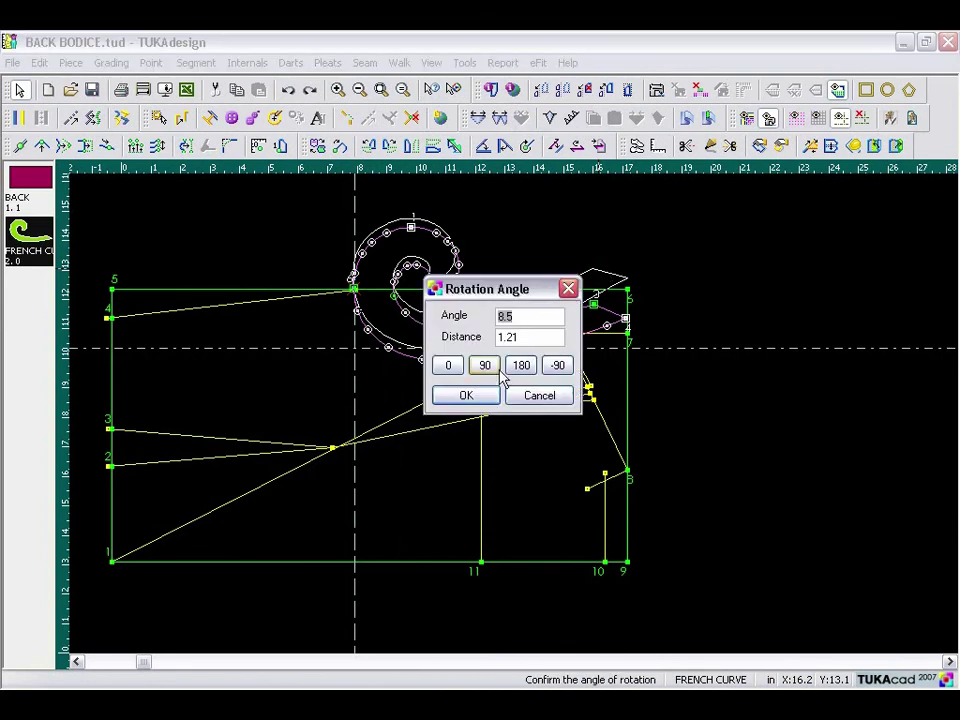
left_click(470, 394)
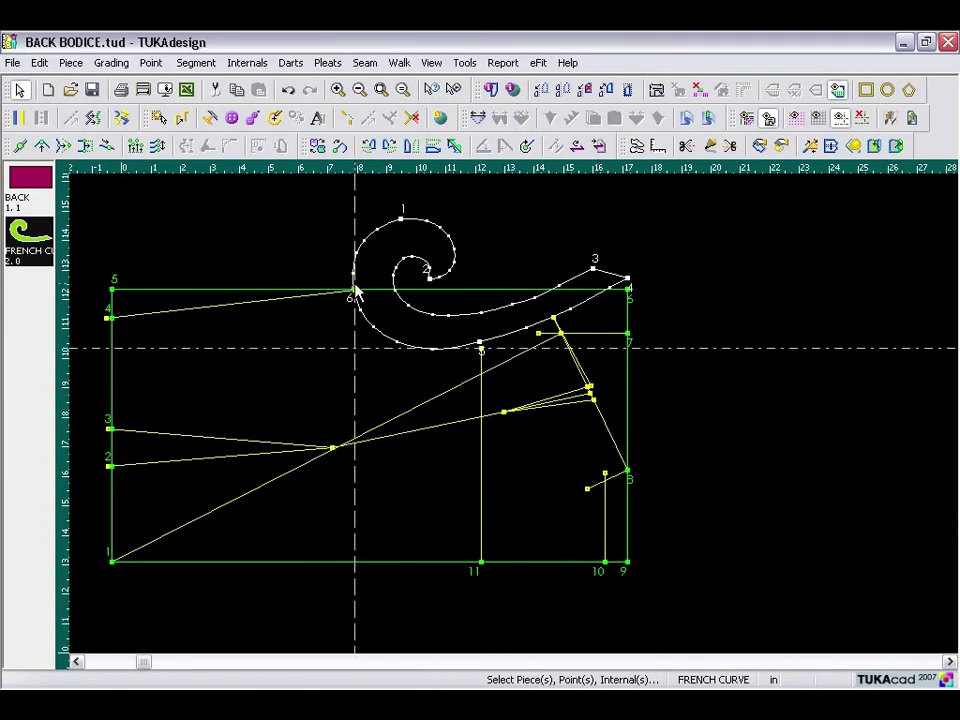
left_click(554, 318)
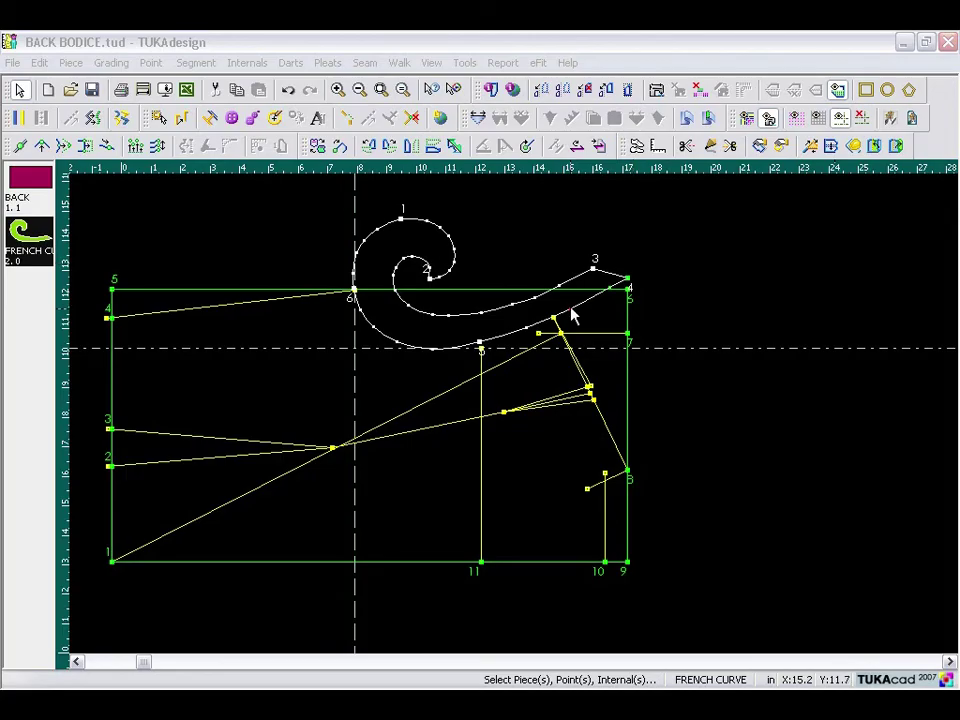
Step: Copy the French curve section ending at point 6 and paste it proportionally between two BACK points
left_click(571, 312)
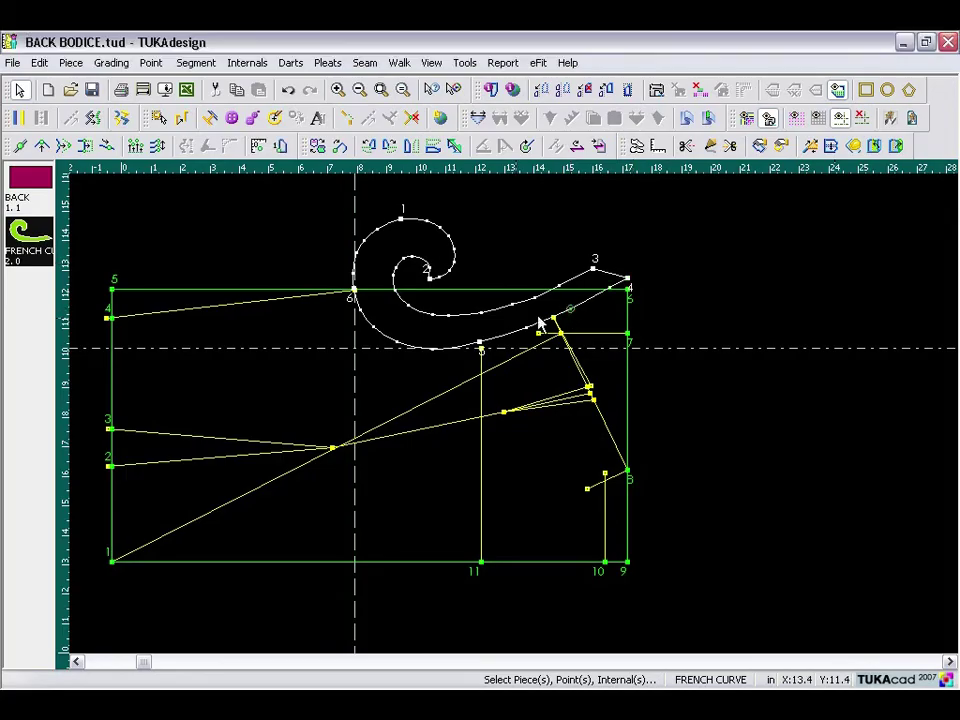
left_click(355, 292)
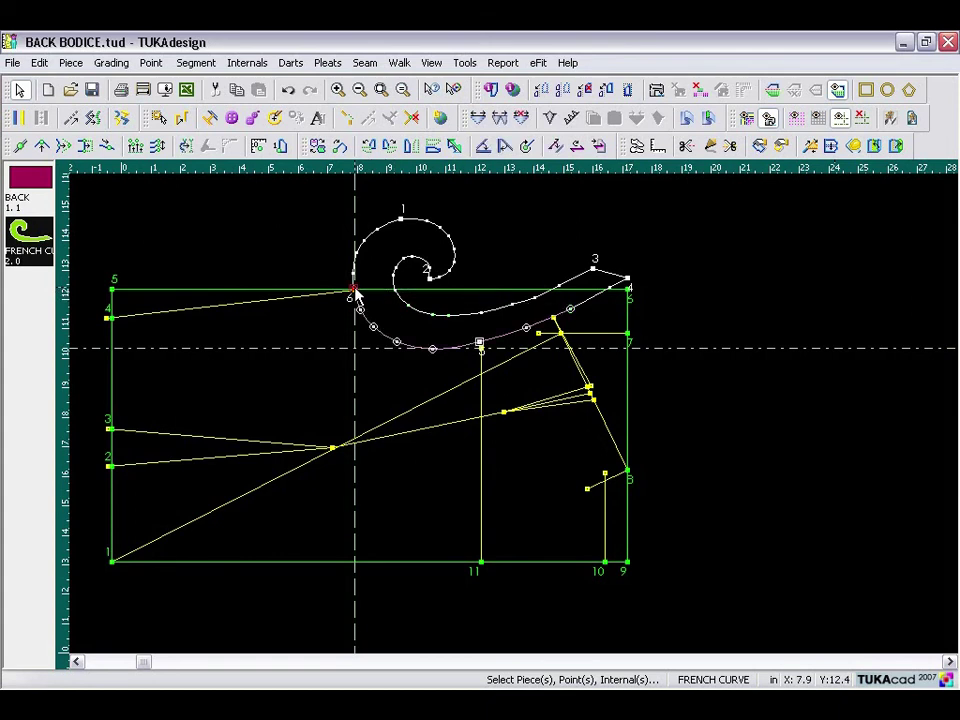
left_click(195, 63)
left_click(206, 85)
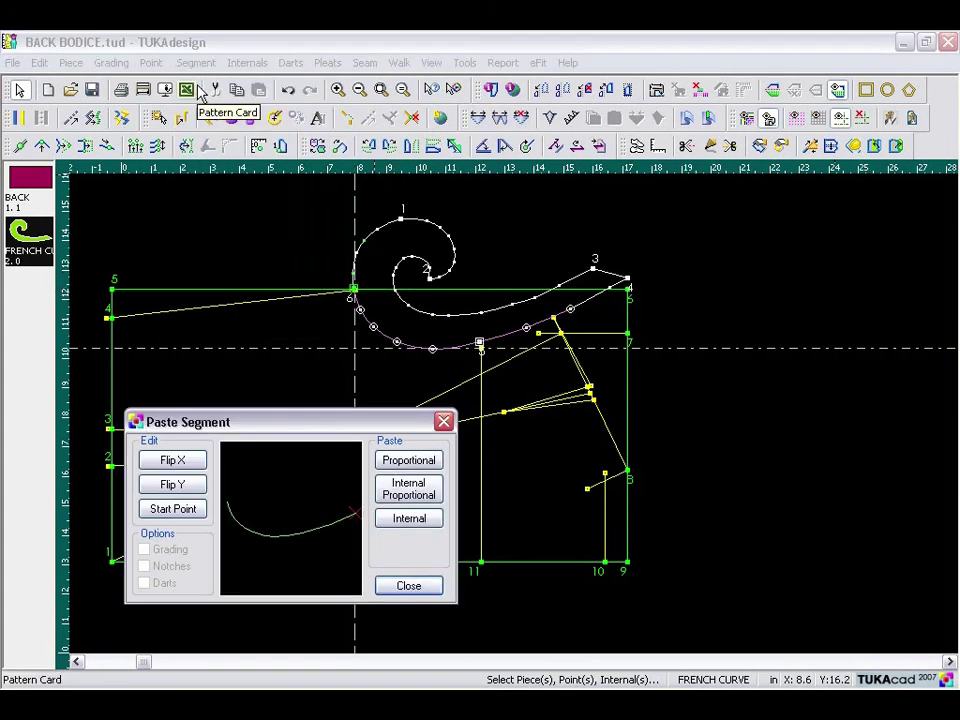
left_click(408, 460)
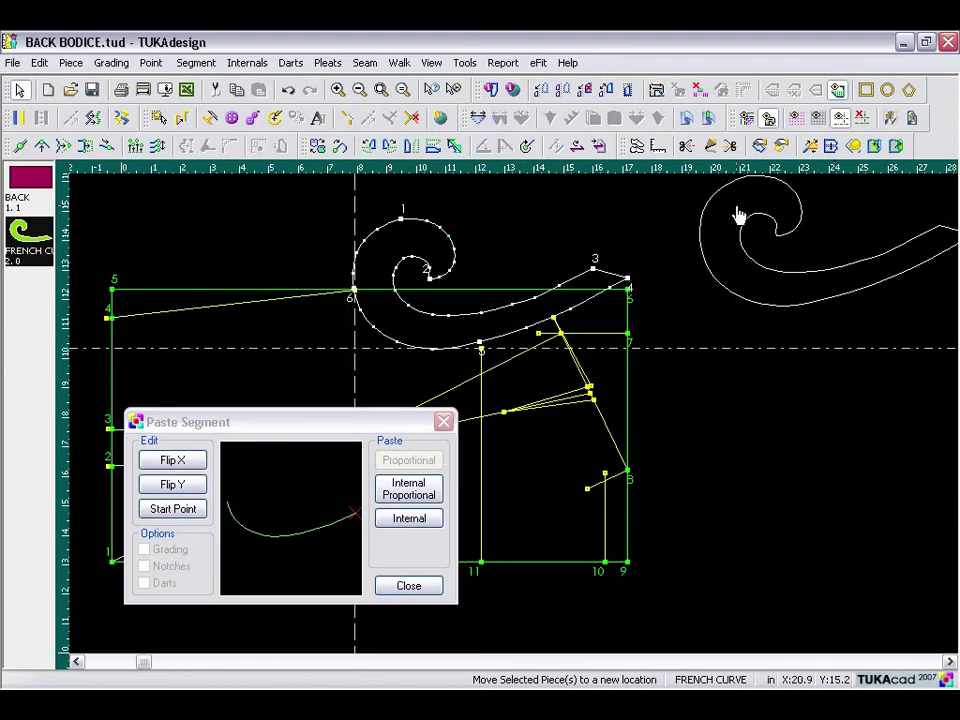
left_click(708, 248)
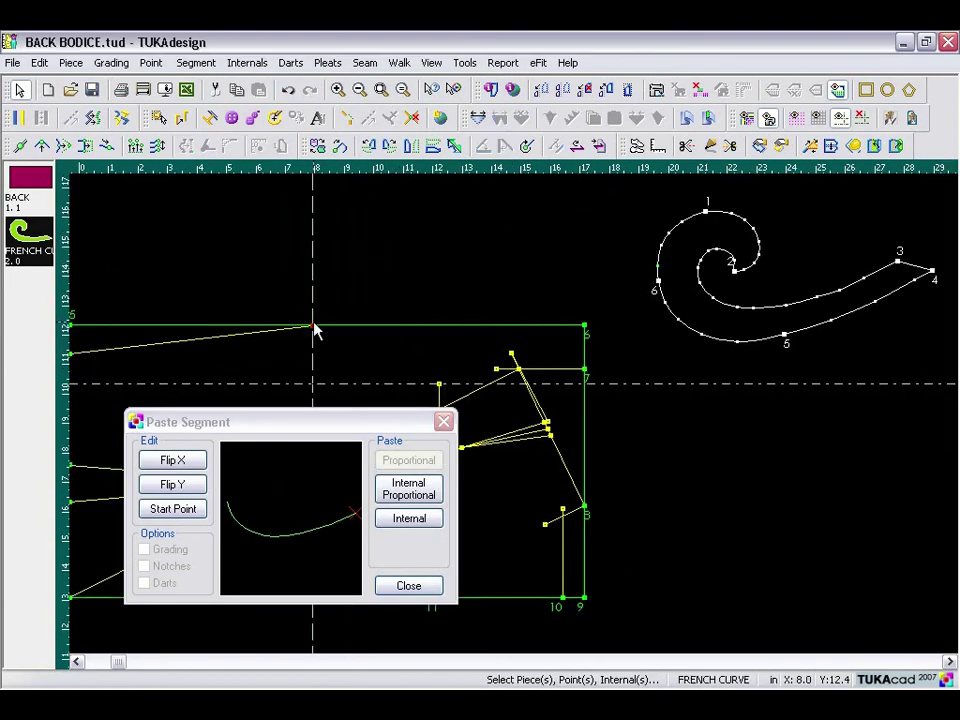
left_click(407, 495)
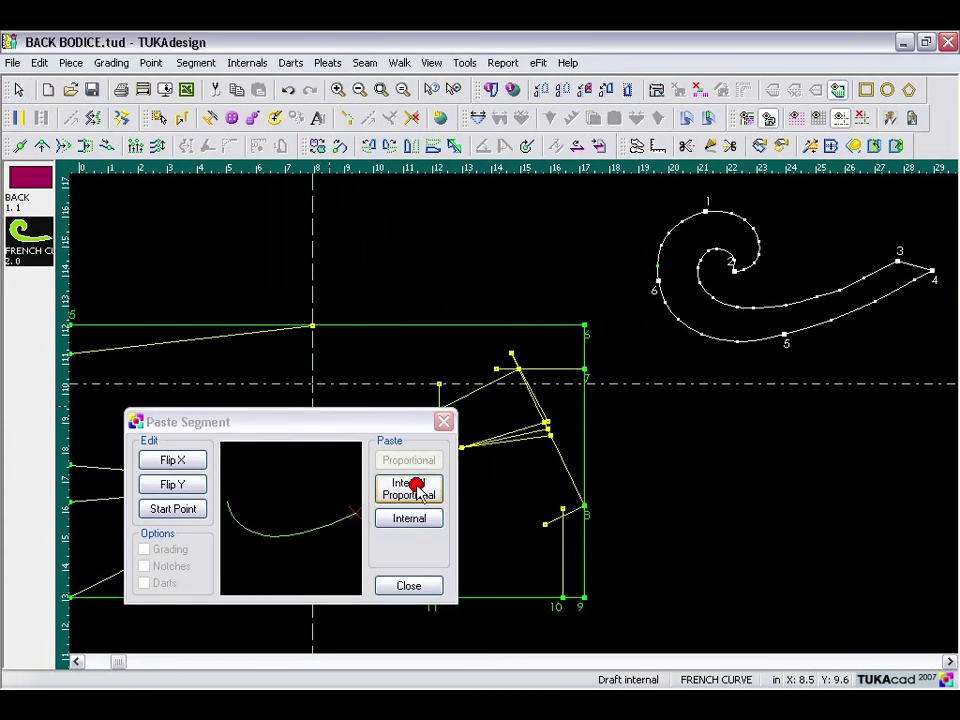
left_click(514, 357)
left_click(314, 327)
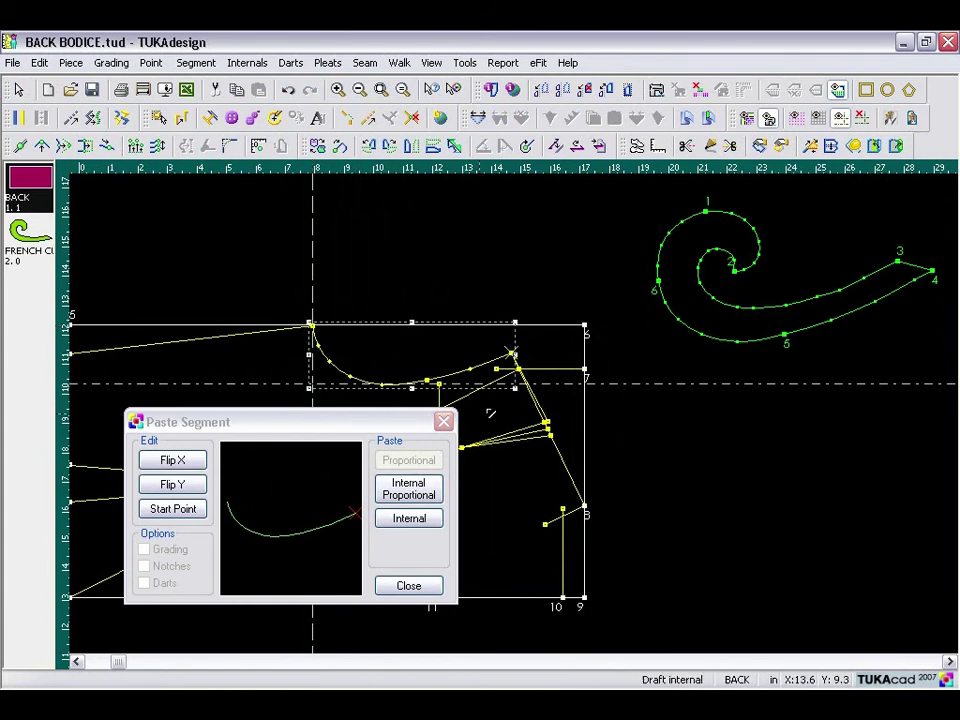
left_click(407, 587)
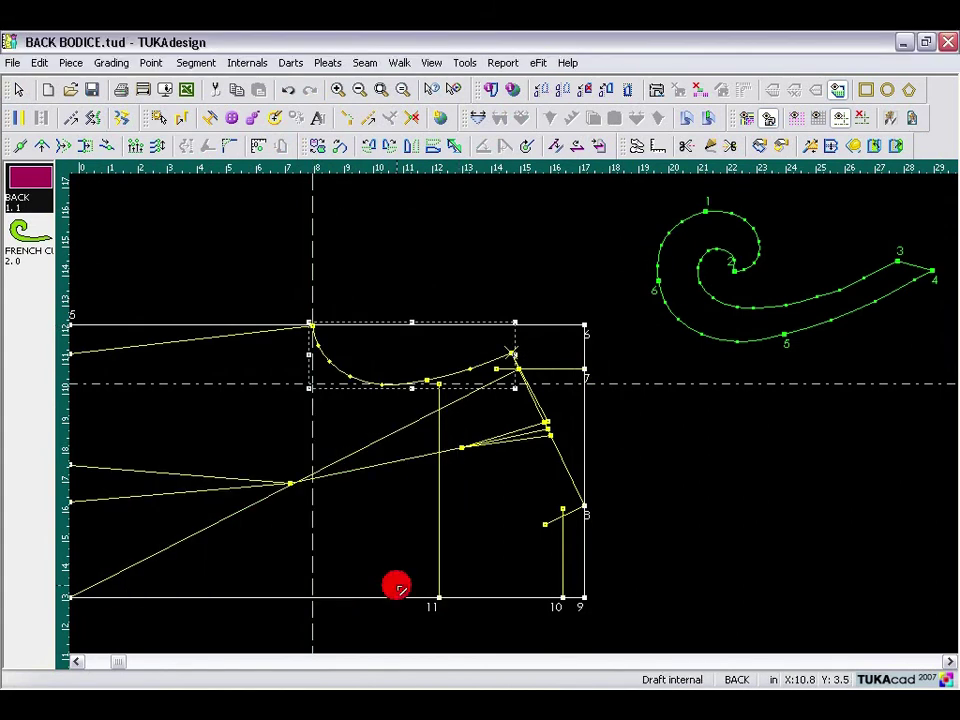
Step: Proportionally move two sections of the pasted curve to smooth its shape
key("Escape")
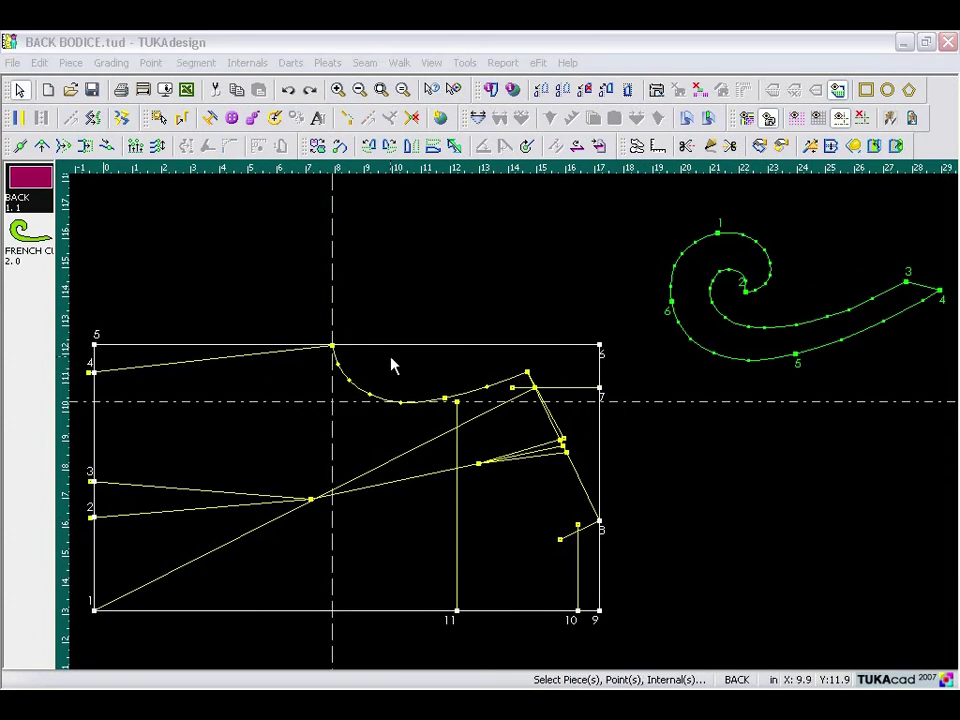
scroll(372, 343, "up", 2)
scroll(507, 423, "up", 1)
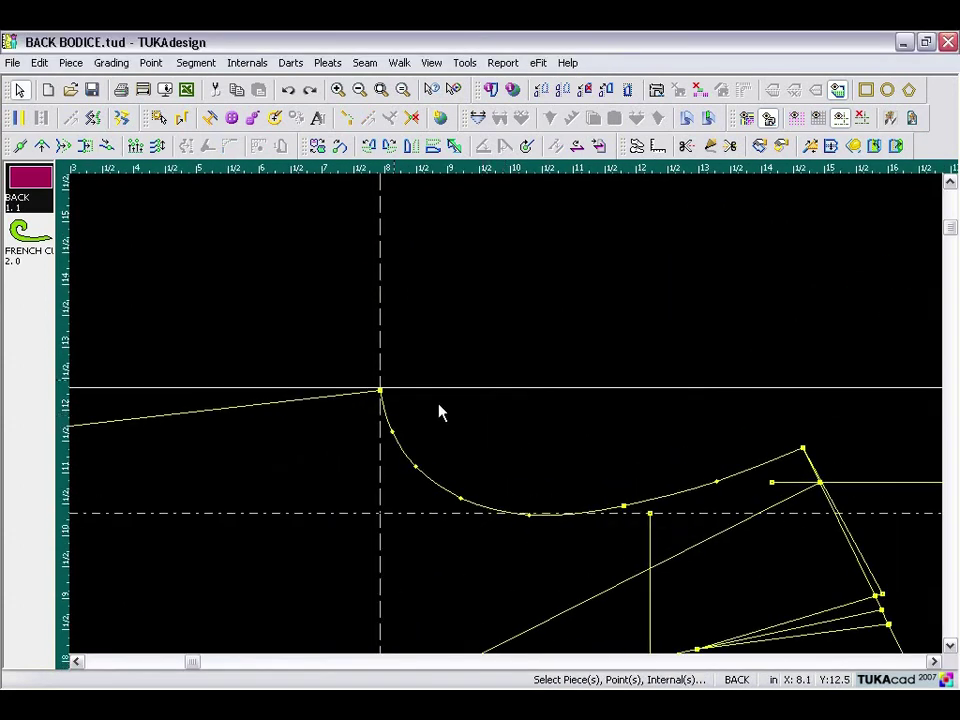
left_click(64, 146)
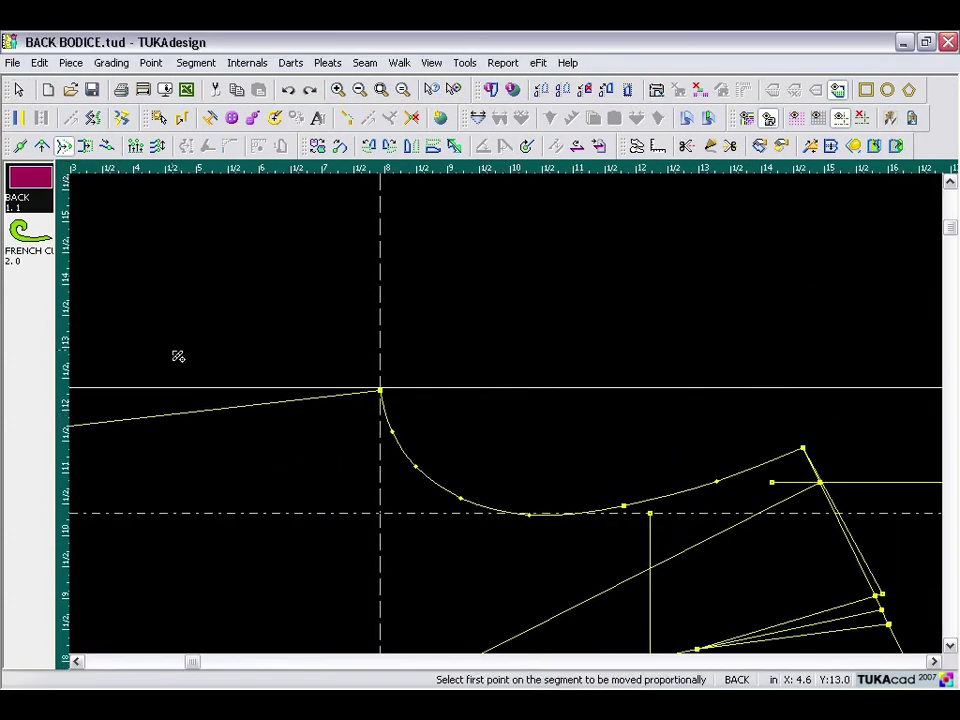
left_click(396, 440)
left_click(394, 436)
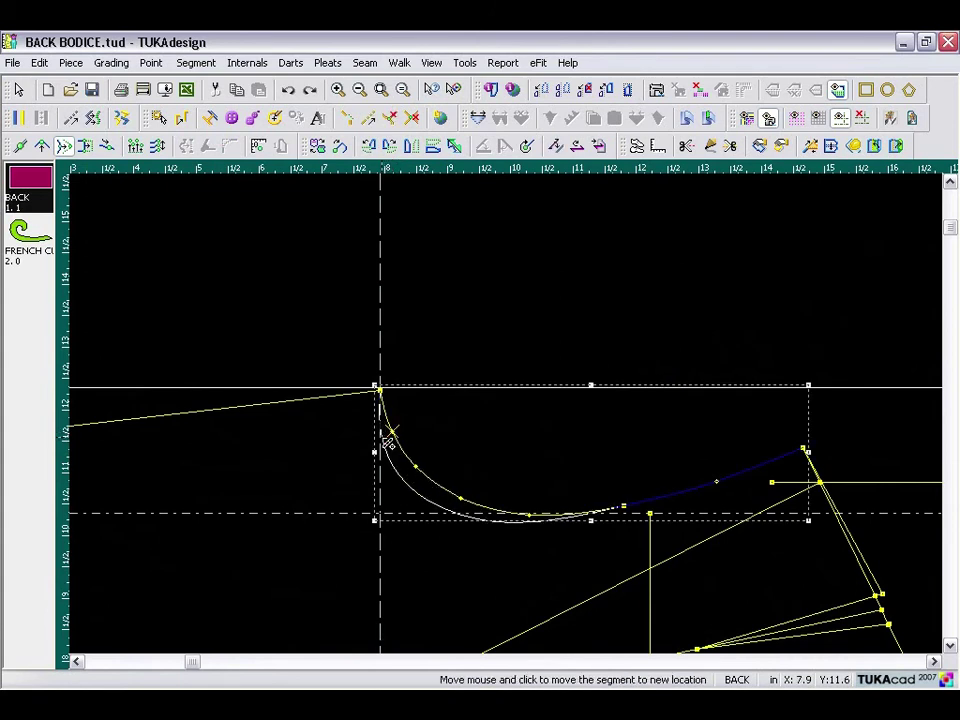
left_click(386, 441)
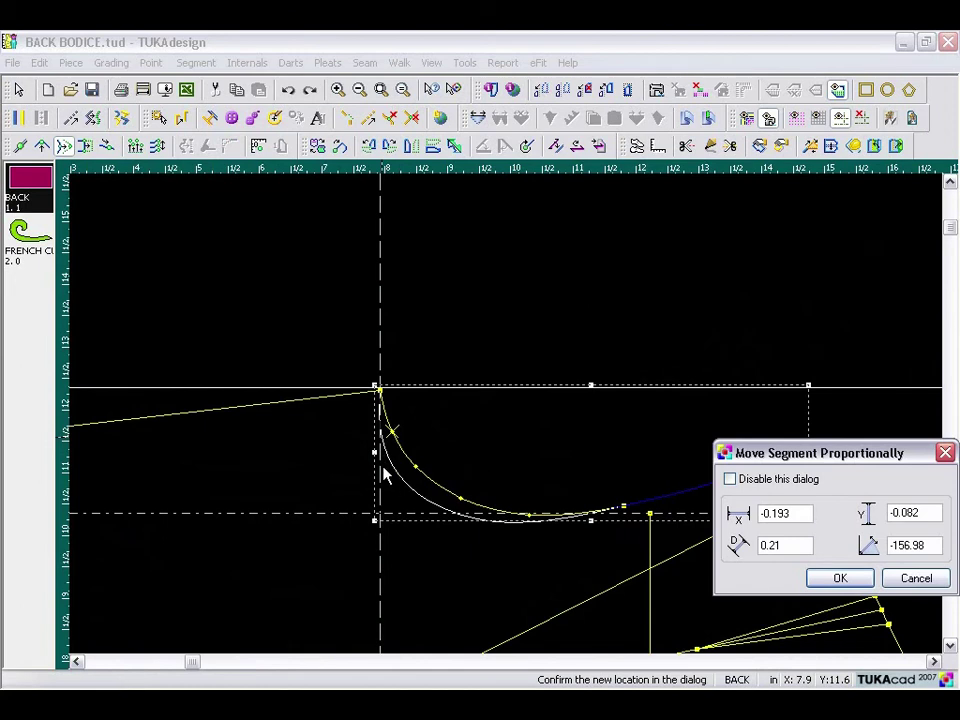
left_click(837, 579)
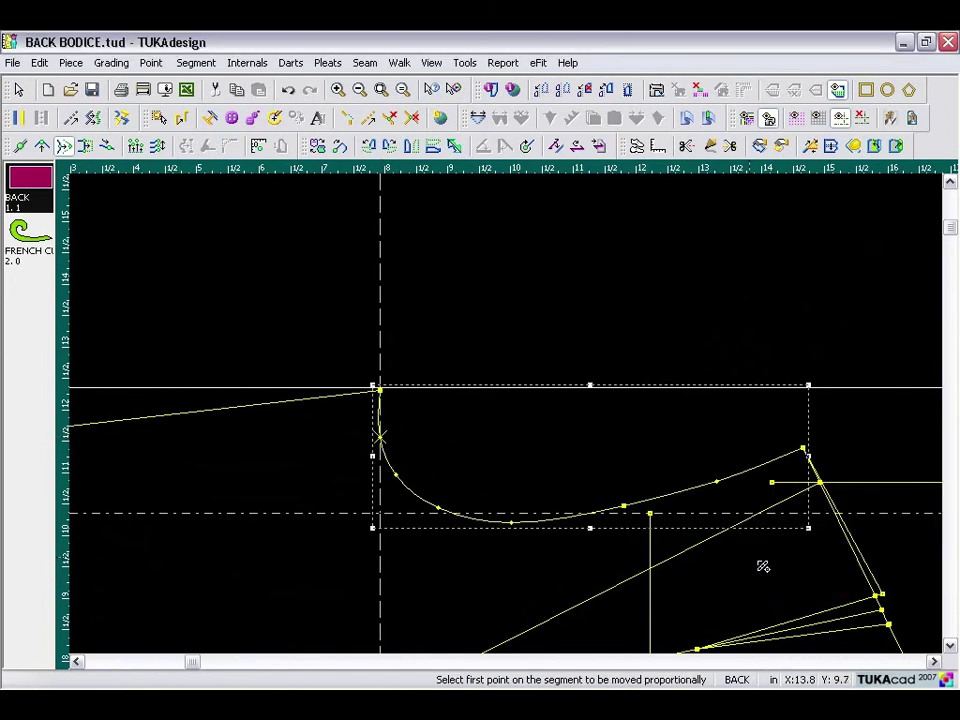
left_click(516, 528)
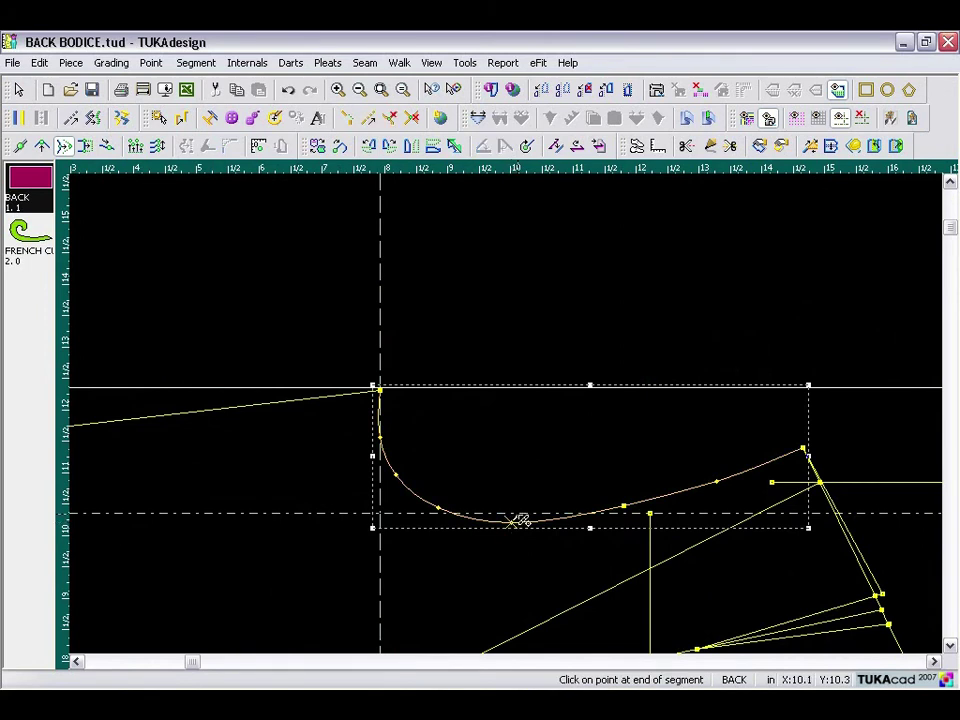
left_click(518, 522)
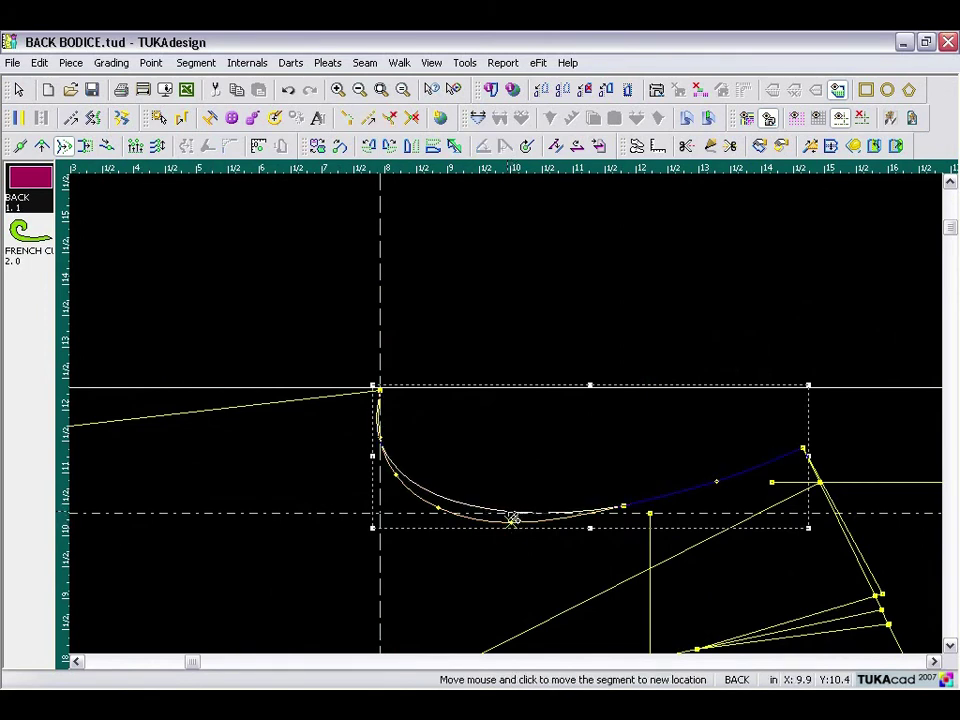
left_click(511, 518)
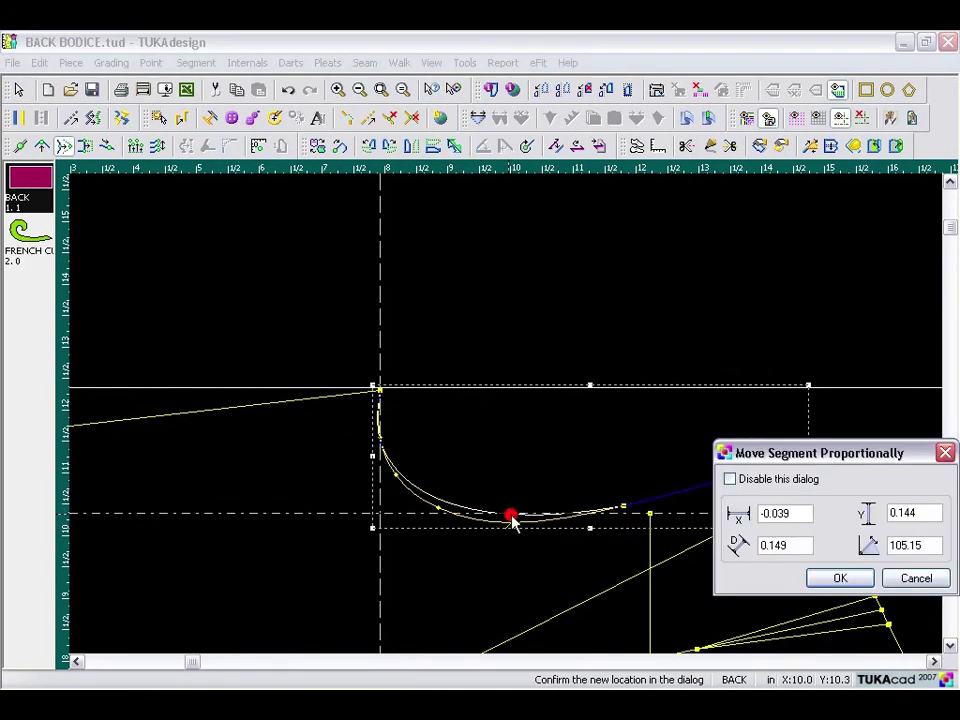
left_click(839, 579)
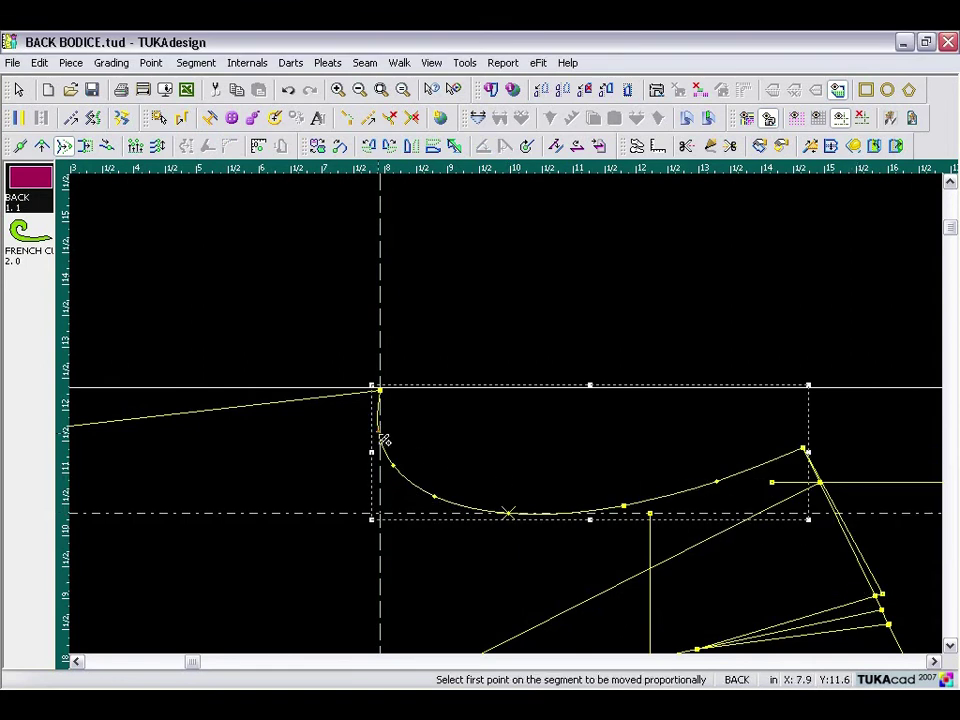
Step: Nudge two individual points on the pasted curve to refine its flow
left_click(43, 146)
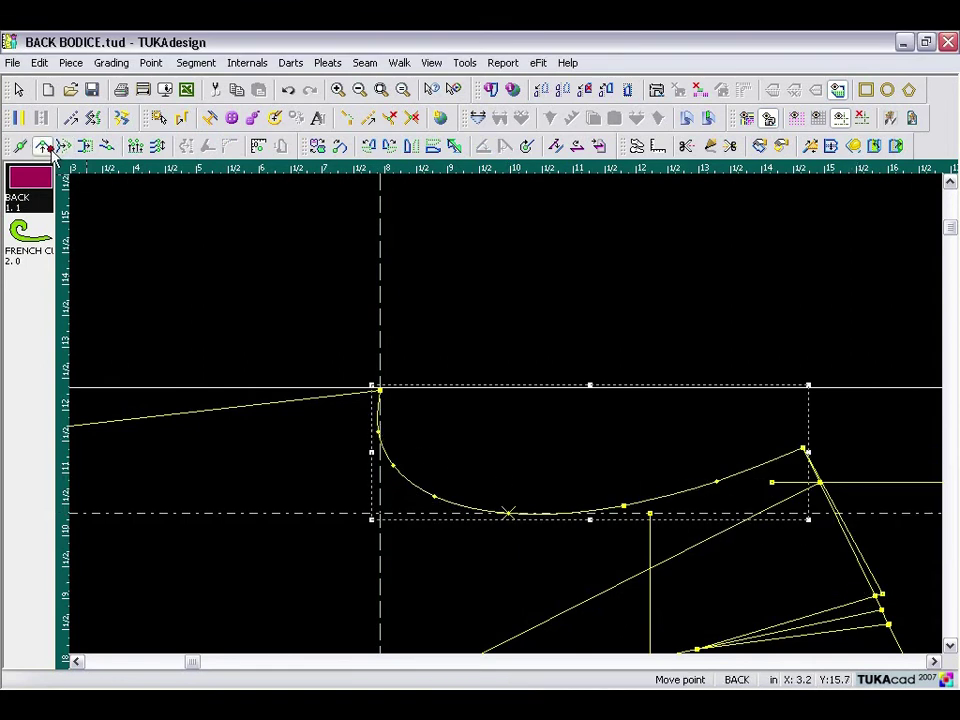
left_click(386, 440)
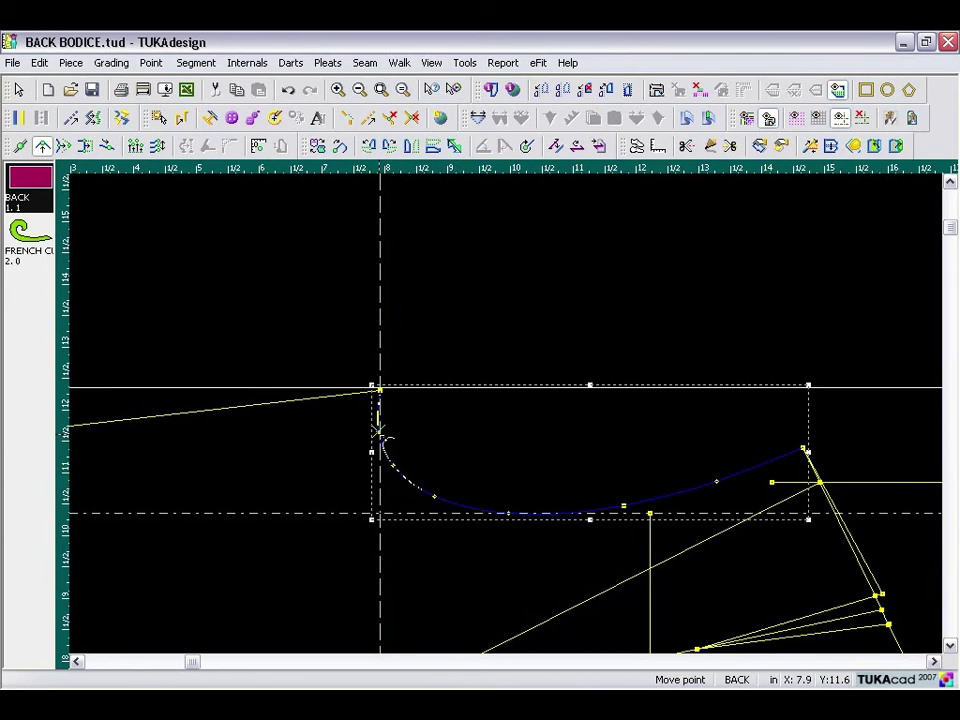
left_click(377, 432)
left_click(592, 368)
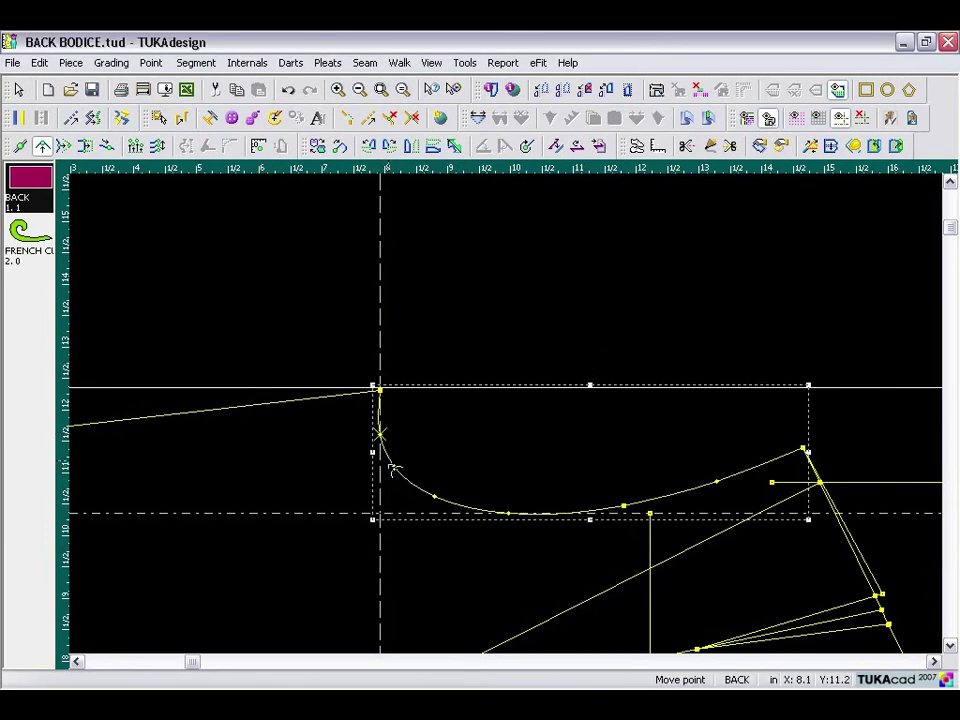
left_click(397, 470)
left_click(394, 465)
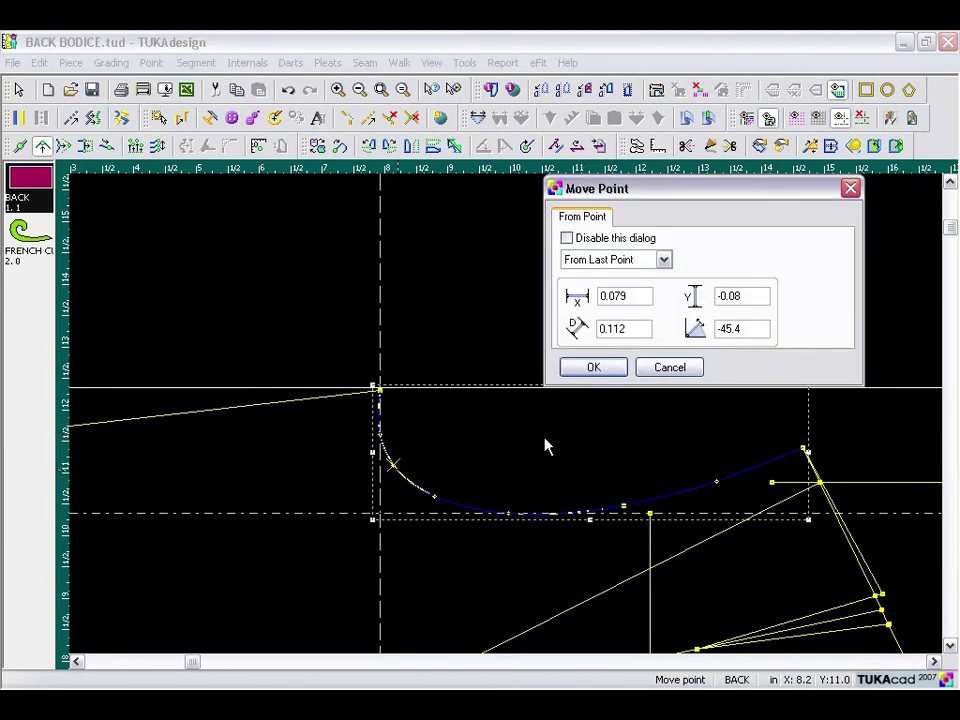
left_click(594, 369)
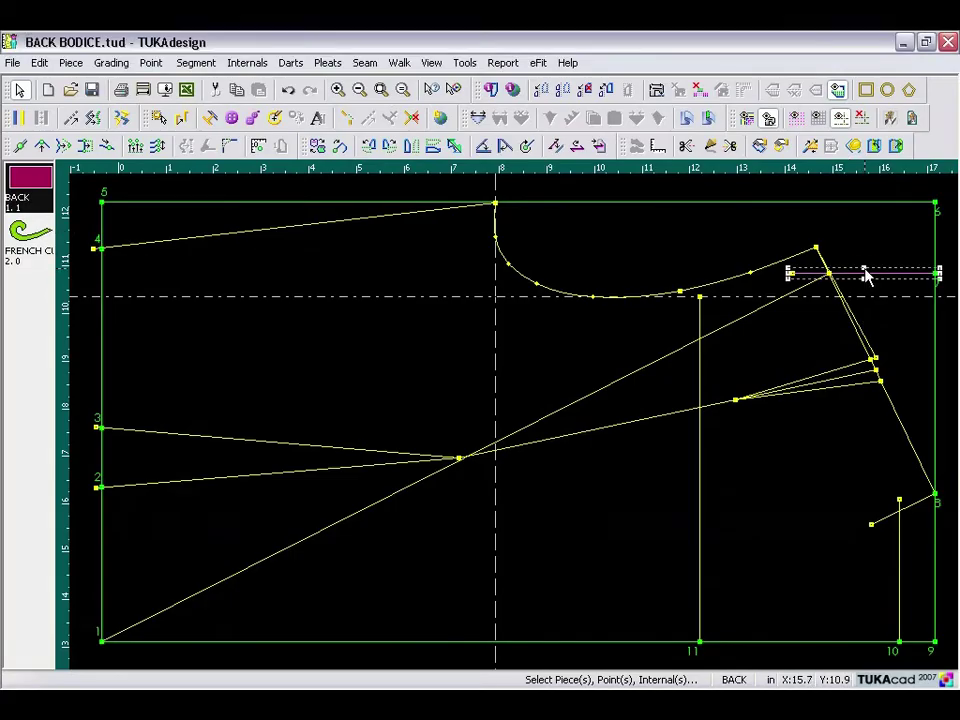
Step: Delete the long diagonal, point 11's vertical line, all guides, and the diagonal to the dart
left_click(736, 320)
key("Delete")
left_click(700, 368)
key("Delete")
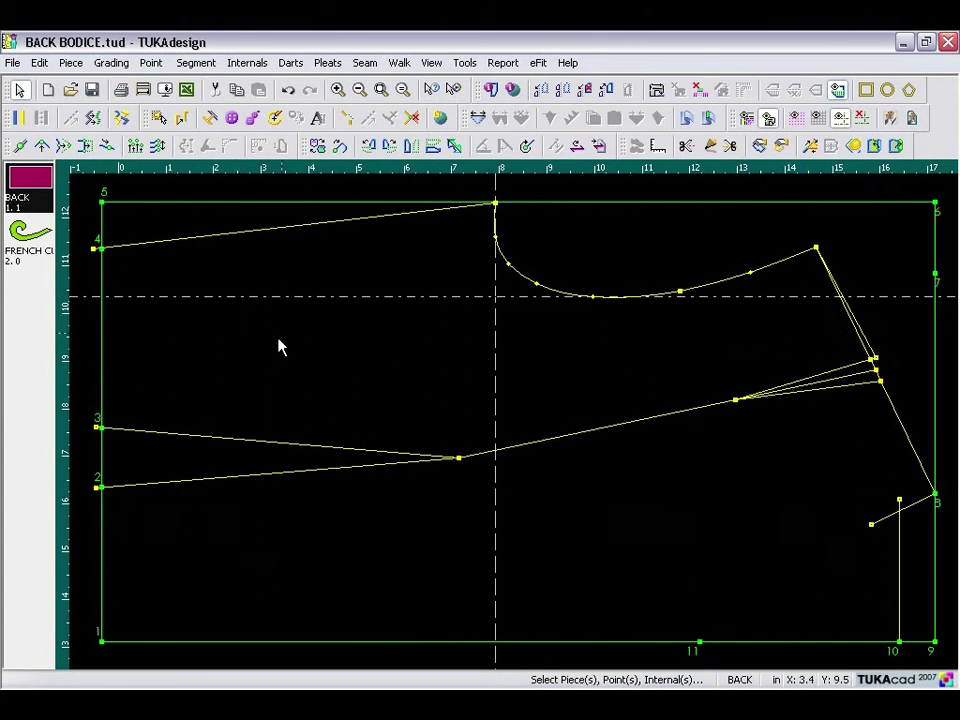
left_click(860, 119)
left_click(547, 443)
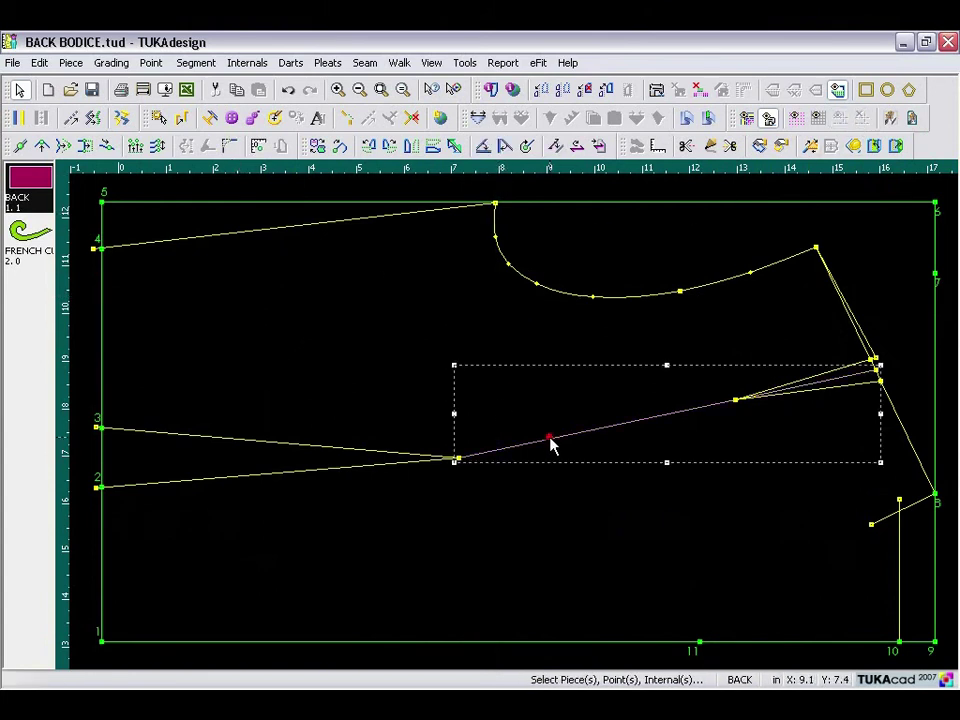
key("Delete")
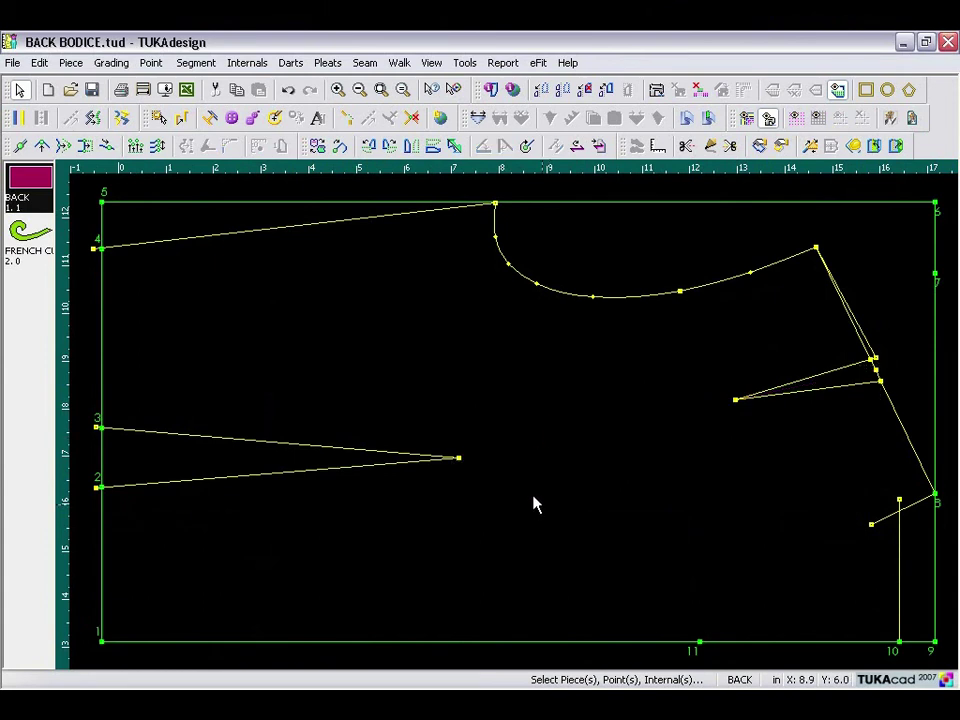
Step: Delete the extra lower-right corner point 9
scroll(942, 600, "up", 1)
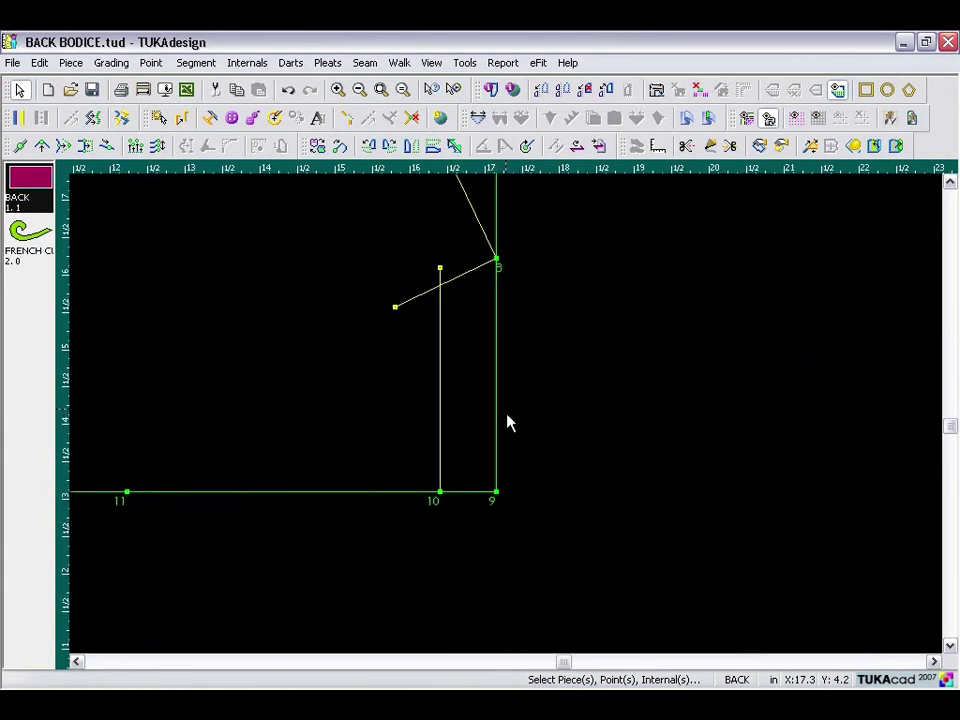
scroll(507, 422, "up", 1)
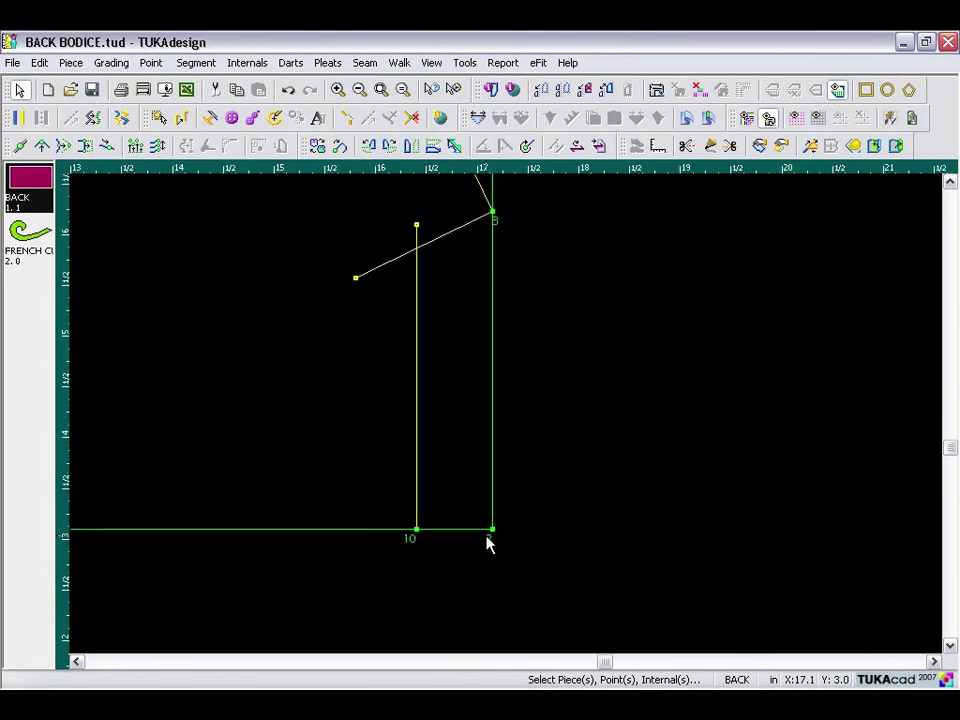
left_click(492, 530)
key("Delete")
Step: Bend the side seam from point 8 into a smooth curve with Move Point, then fit the view
left_click(42, 146)
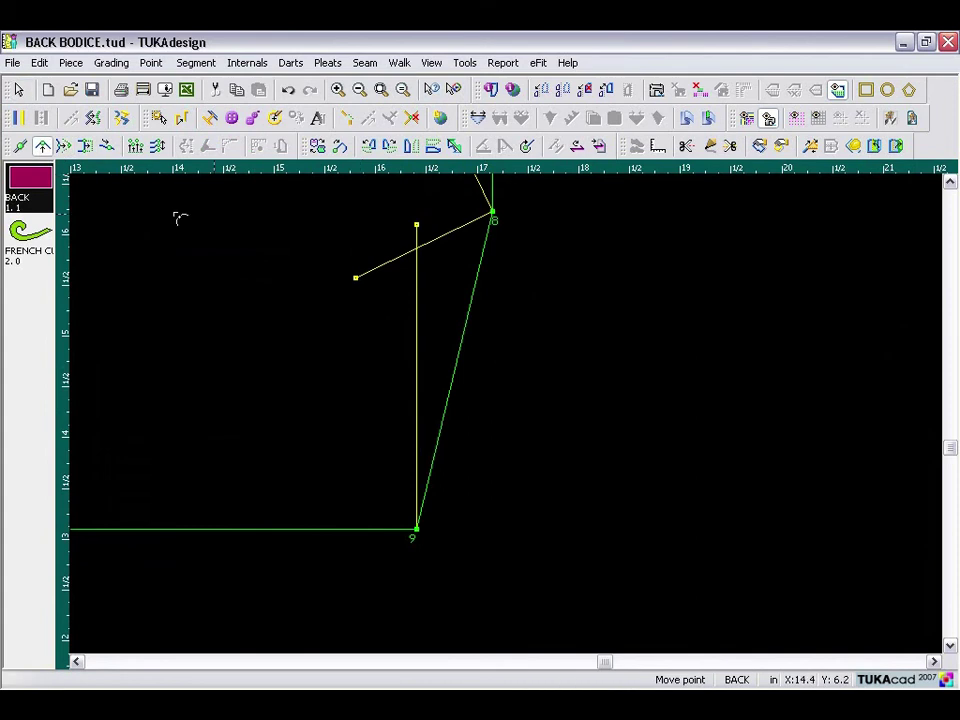
left_click_drag(487, 272, 466, 264)
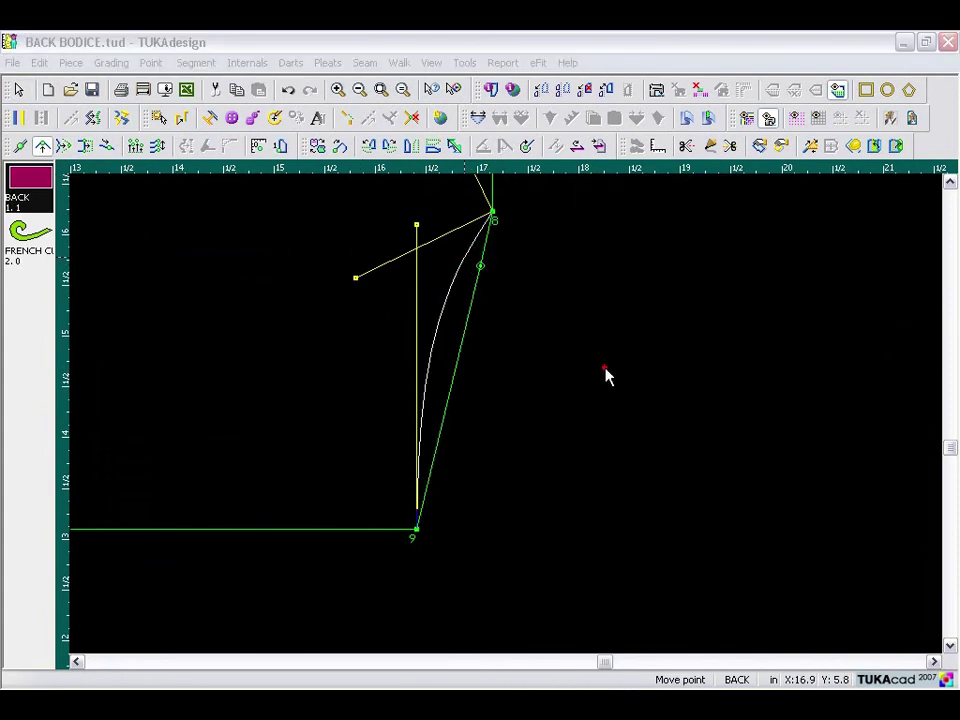
left_click(580, 370)
left_click_drag(433, 377, 424, 375)
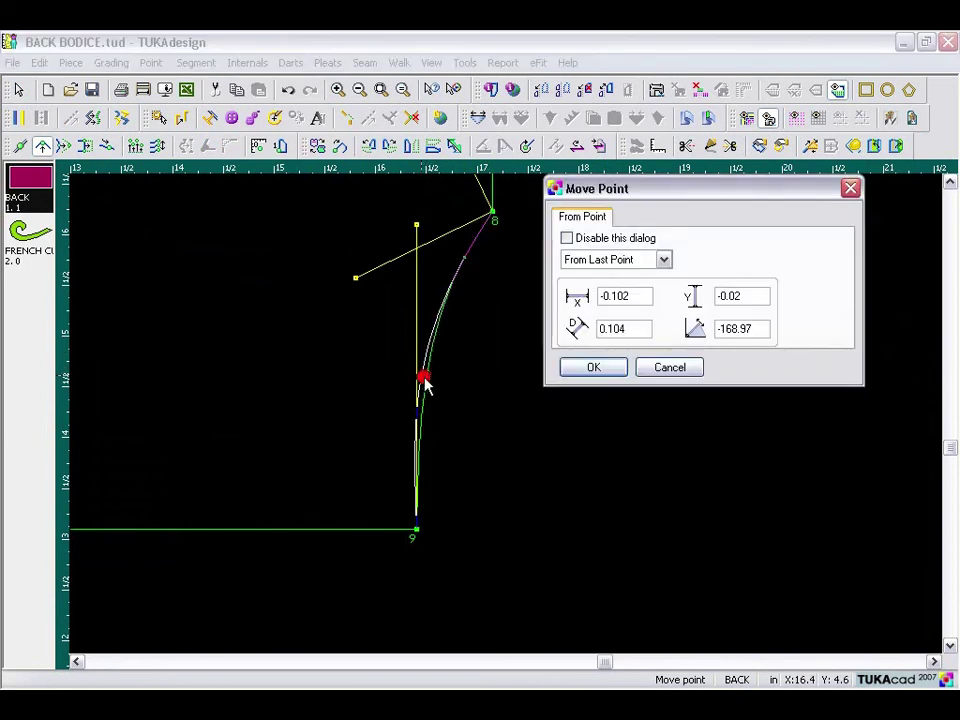
left_click(591, 368)
left_click_drag(420, 456, 422, 463)
left_click(591, 368)
left_click_drag(461, 257, 457, 254)
left_click(593, 368)
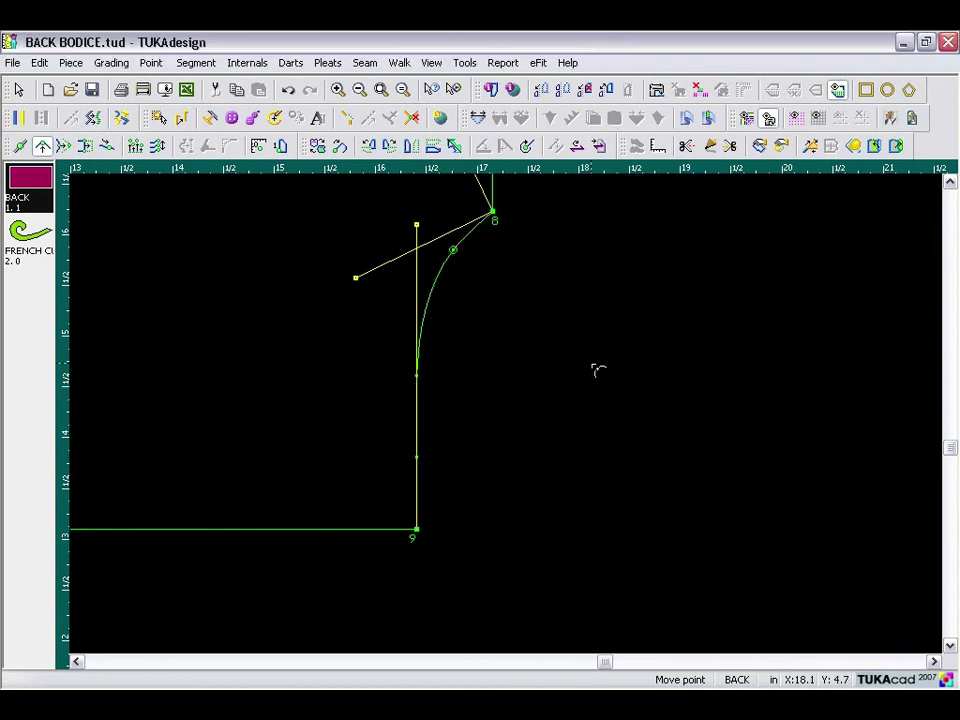
key("F4")
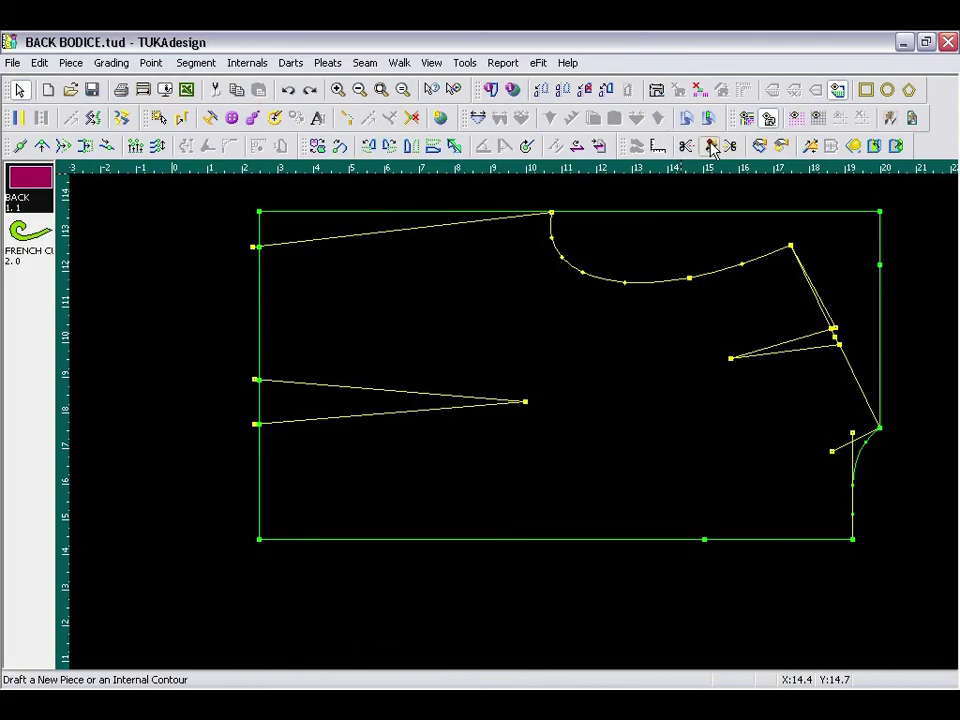
Step: Draft the lower waistline from the bottom-left corner up to the lower waist dart leg
left_click(711, 146)
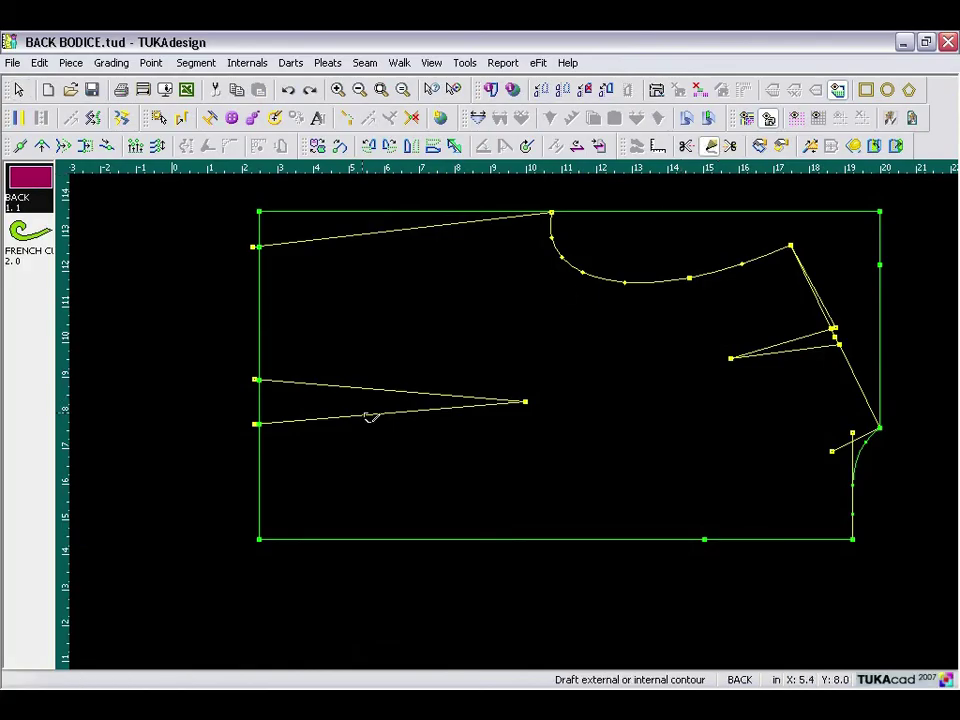
left_click(262, 538)
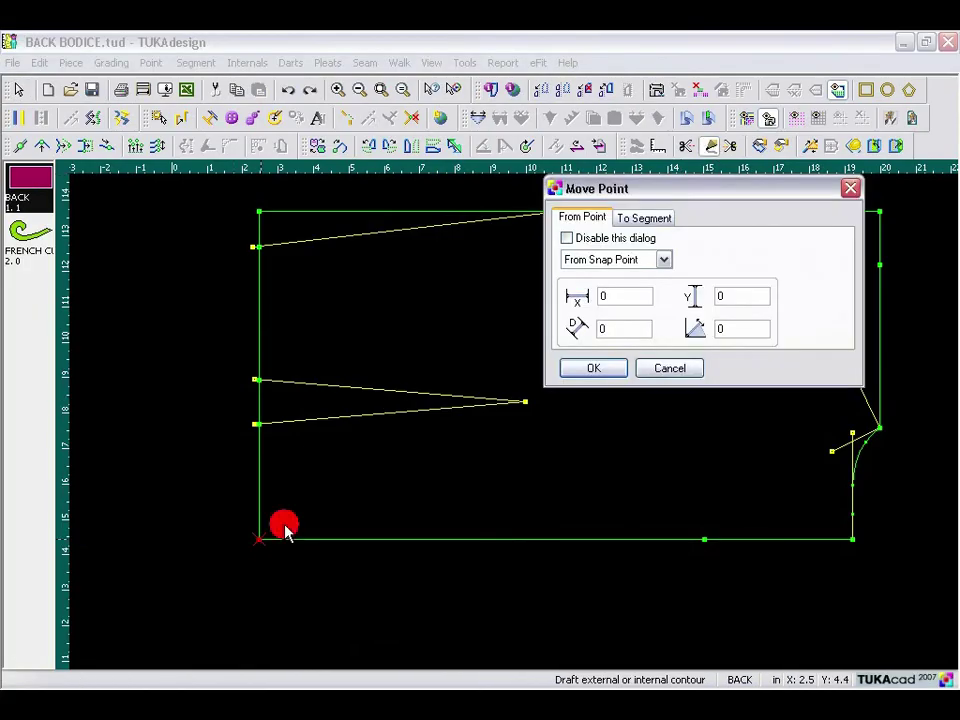
left_click(590, 368)
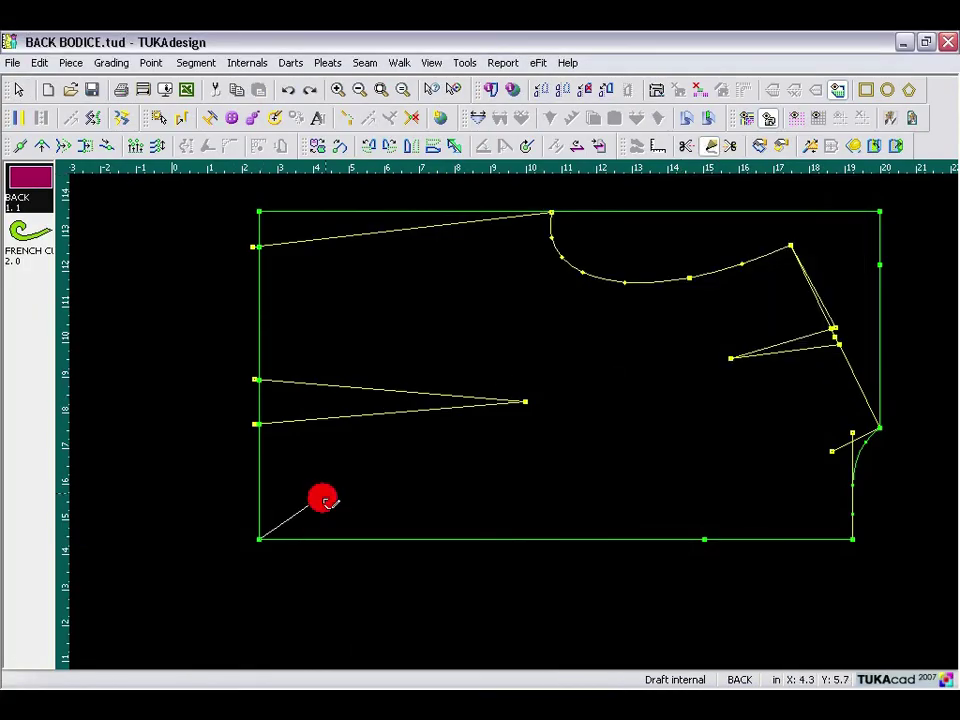
left_click(261, 480)
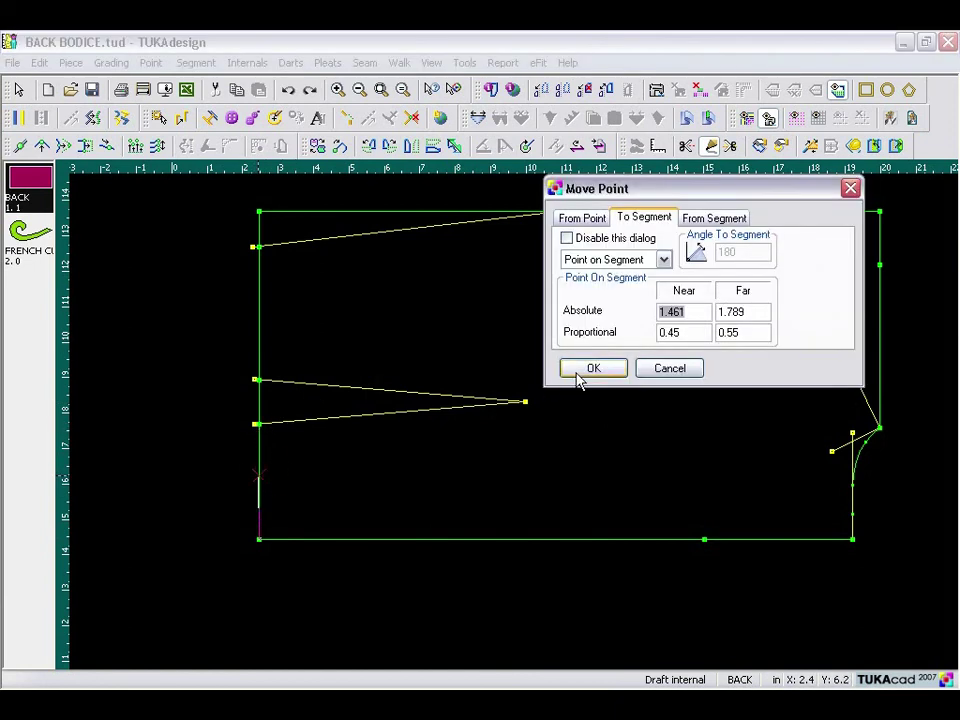
left_click(589, 369)
left_click(258, 424)
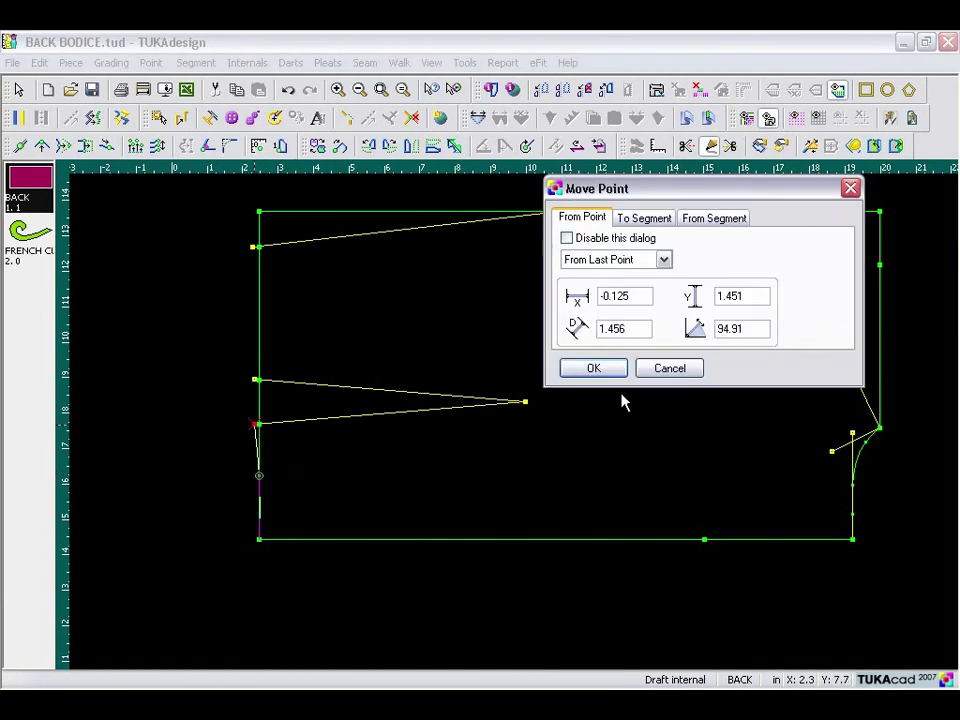
left_click(594, 369)
right_click(231, 407)
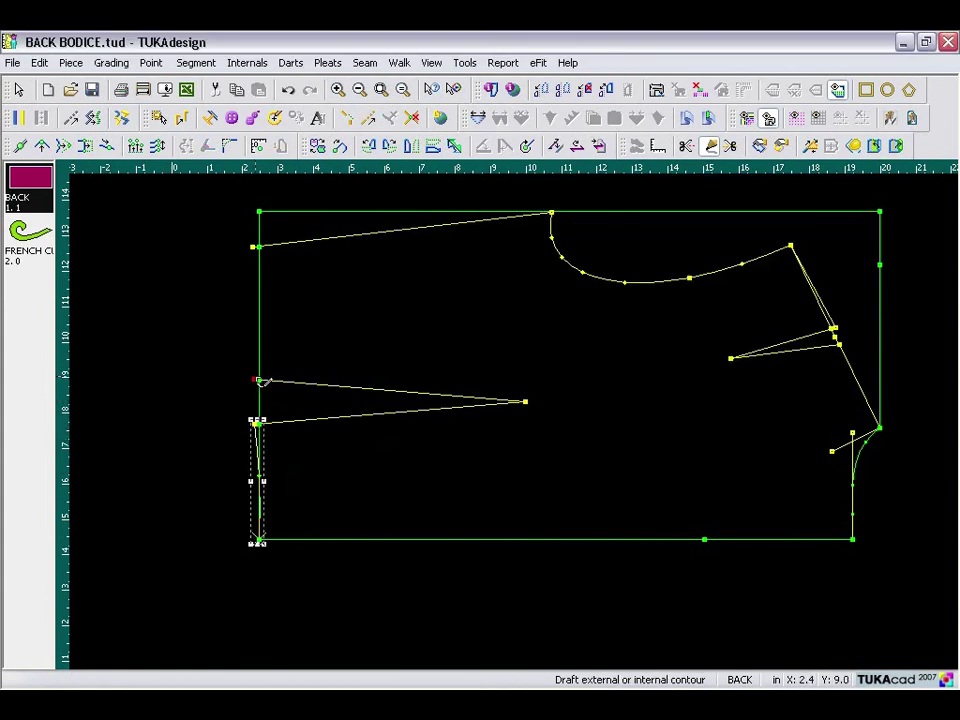
Step: Draft the upper waistline from the upper dart leg to the top-left corner, then stop drafting
left_click(259, 382)
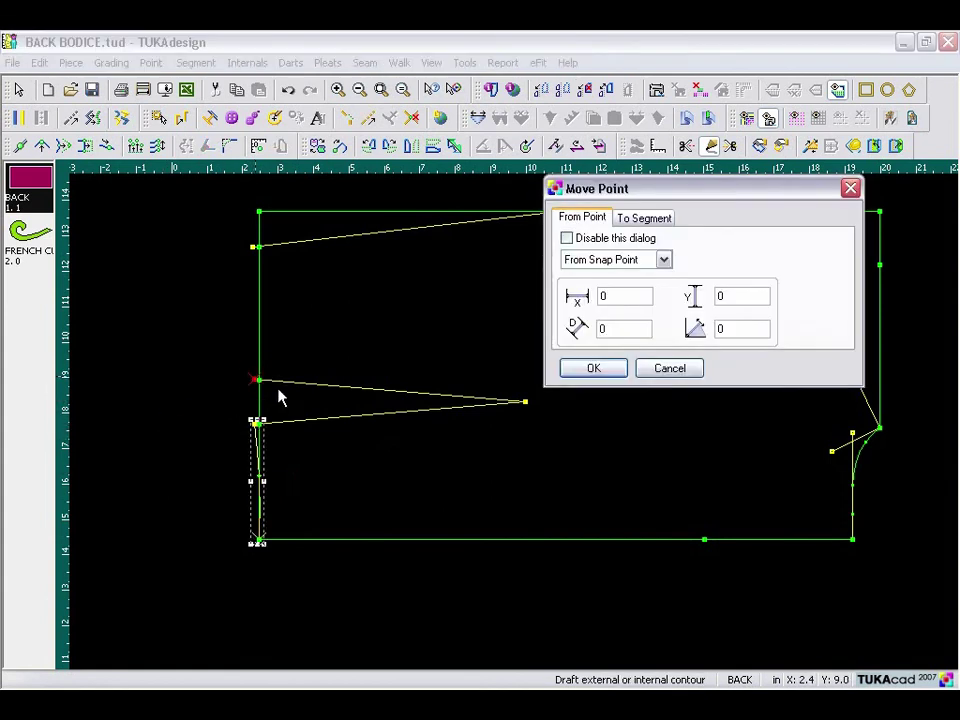
left_click(604, 370)
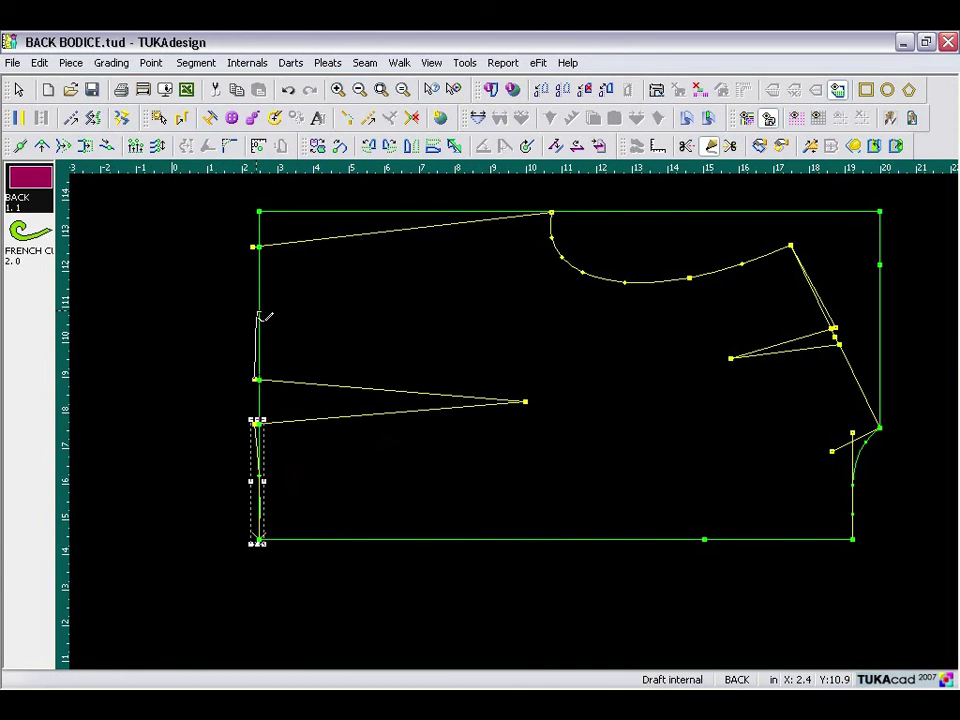
left_click(259, 316)
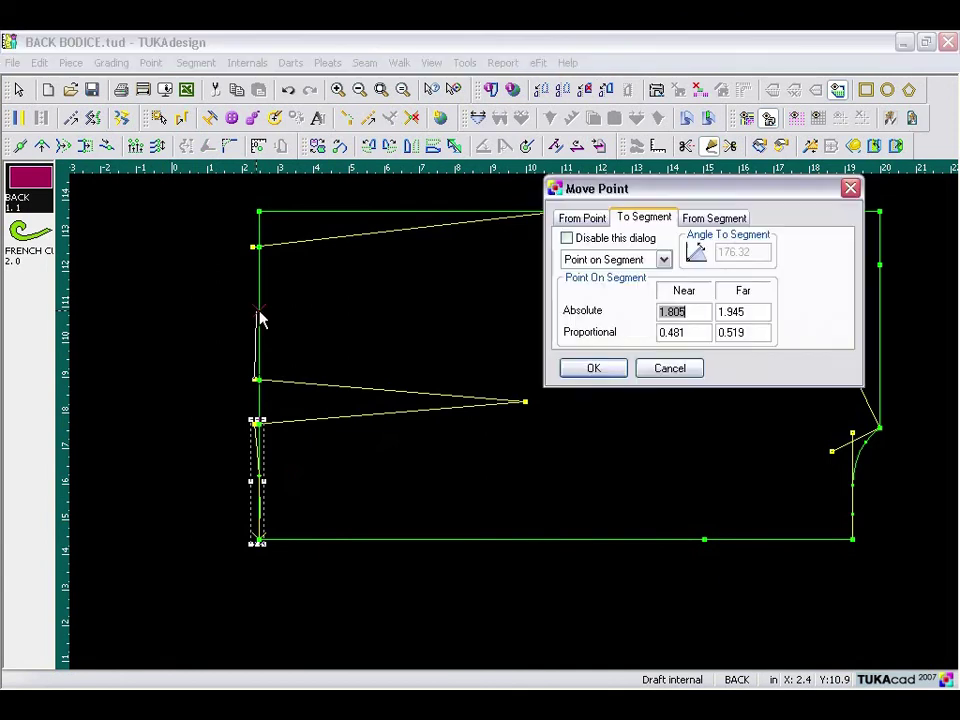
left_click(606, 379)
left_click(255, 248)
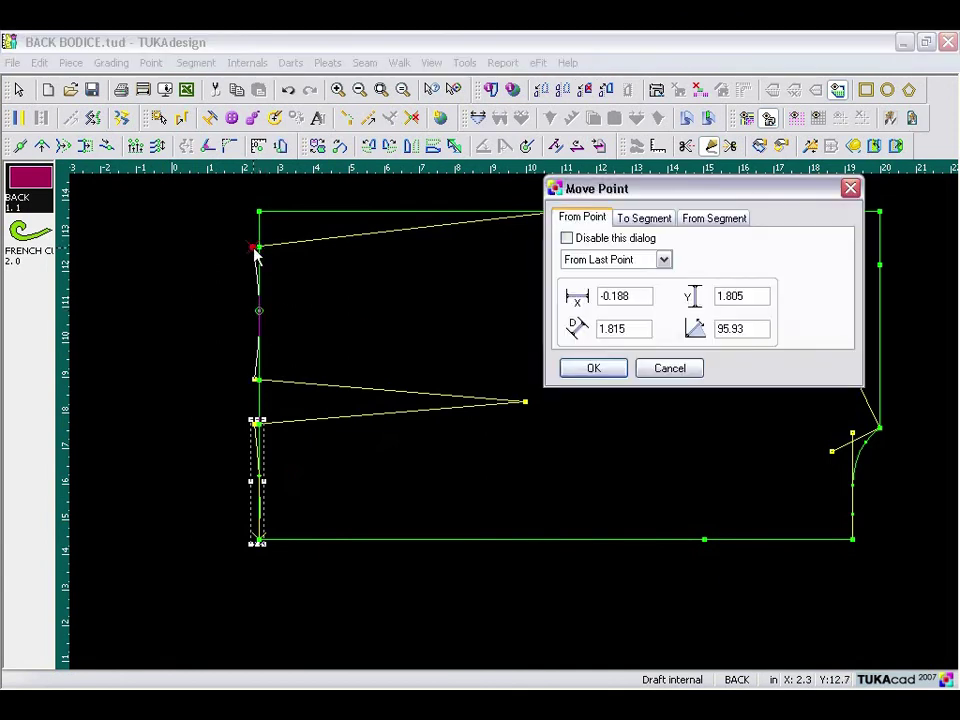
left_click(593, 369)
left_click(208, 268)
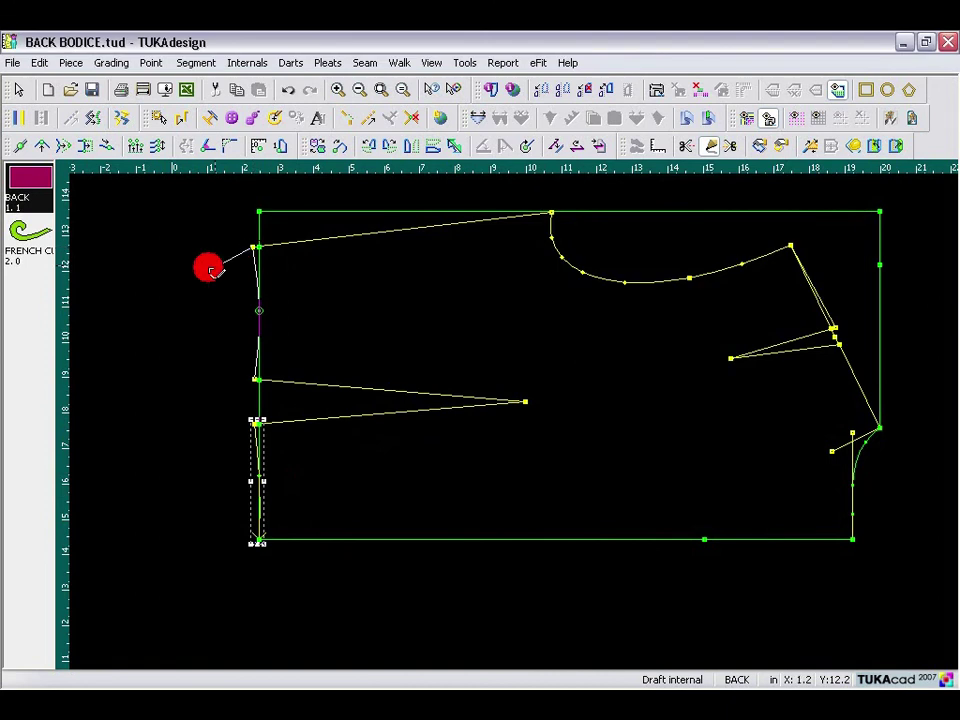
right_click(150, 271)
left_click(180, 274)
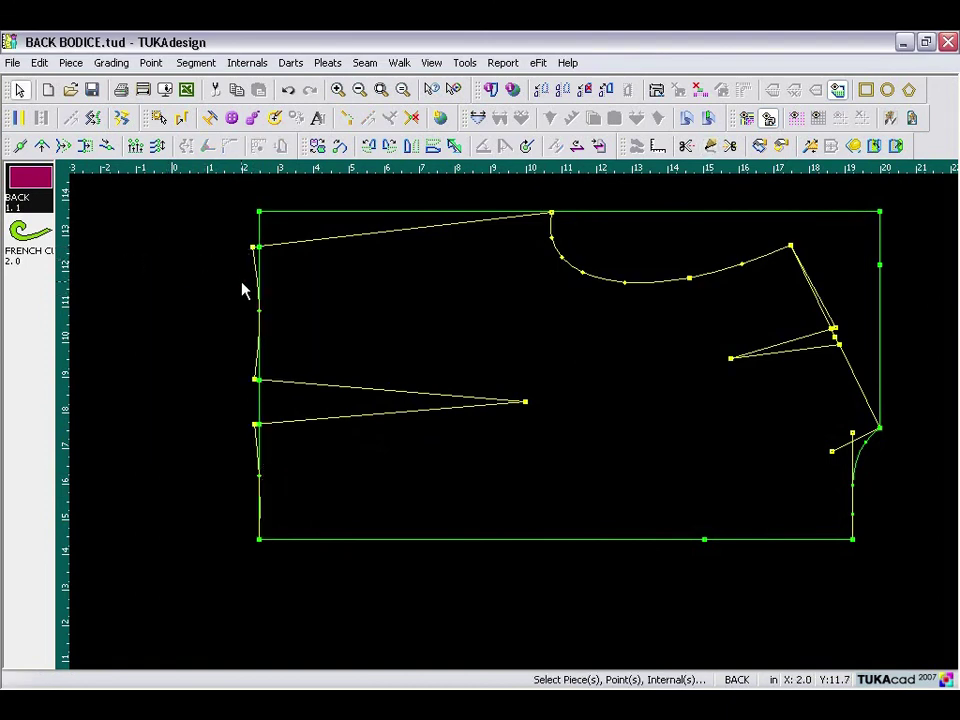
Step: Move the whole back bodice left and down and enlarge it in view
left_click(853, 457)
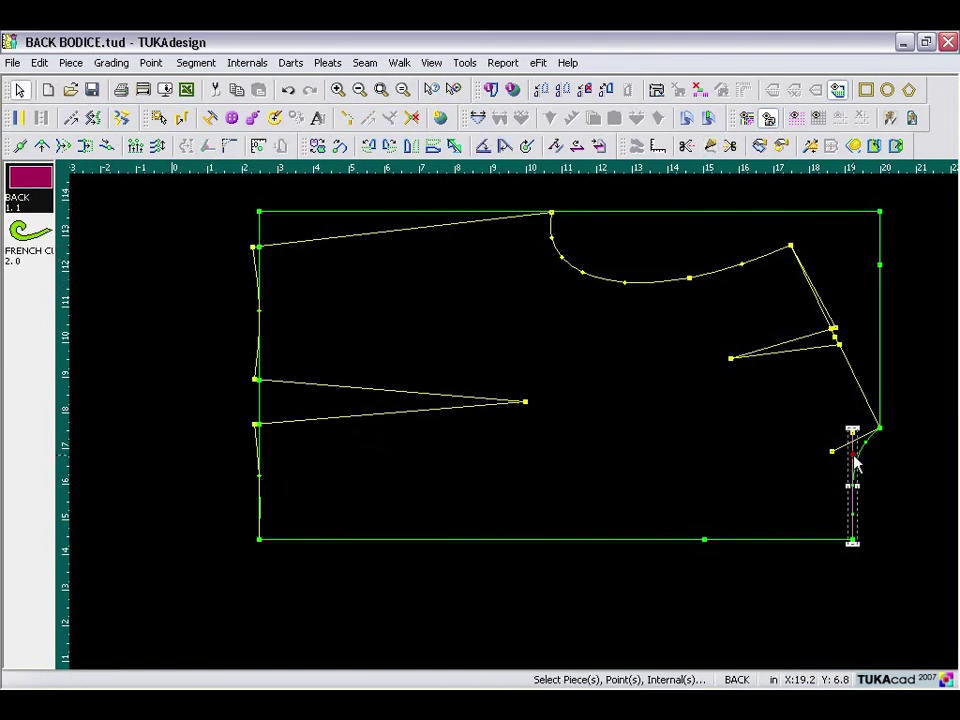
left_click(856, 440)
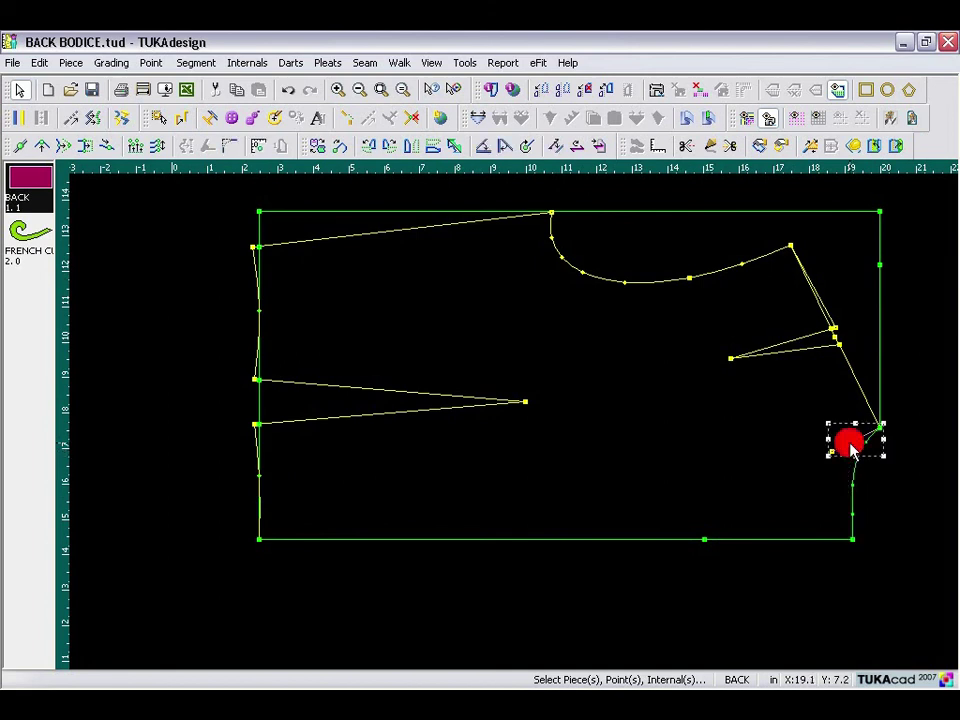
left_click(704, 540)
left_click(700, 543)
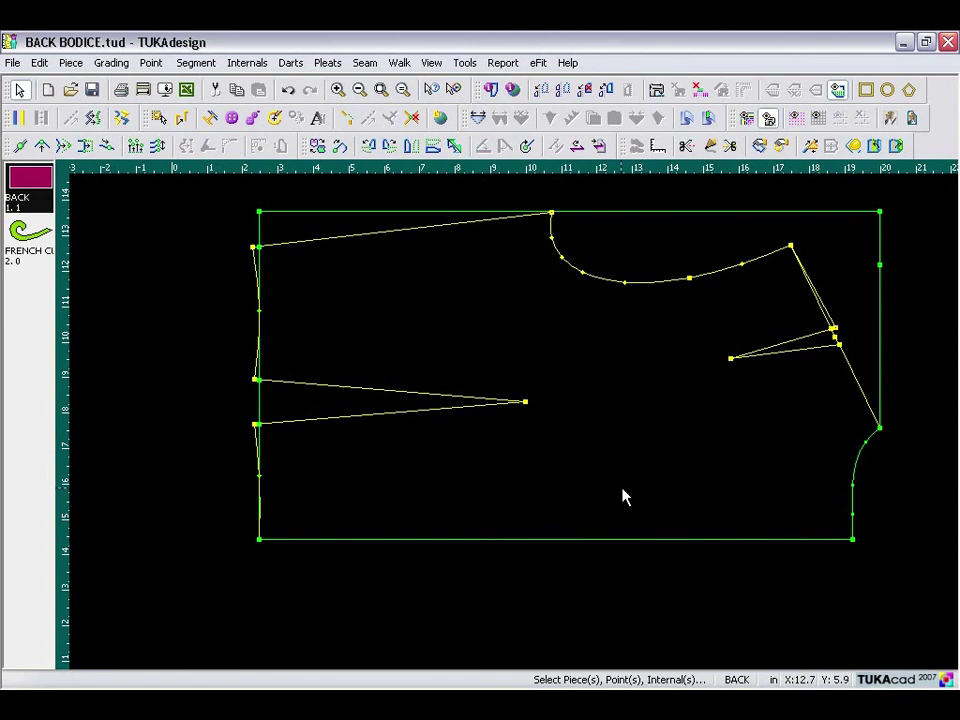
left_click_drag(621, 497, 459, 526)
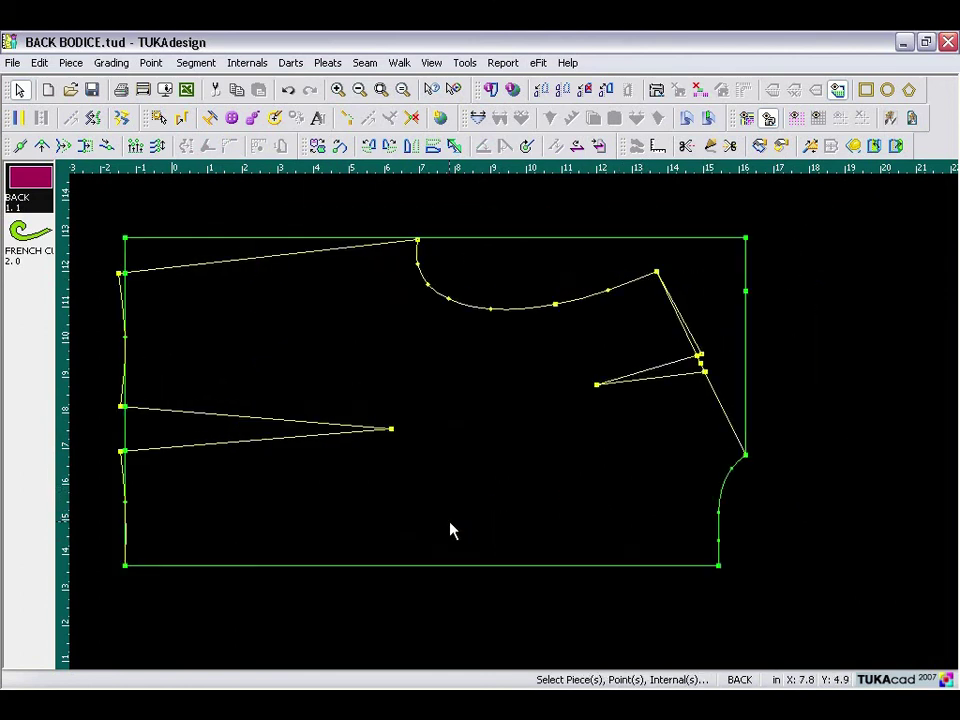
key("F5")
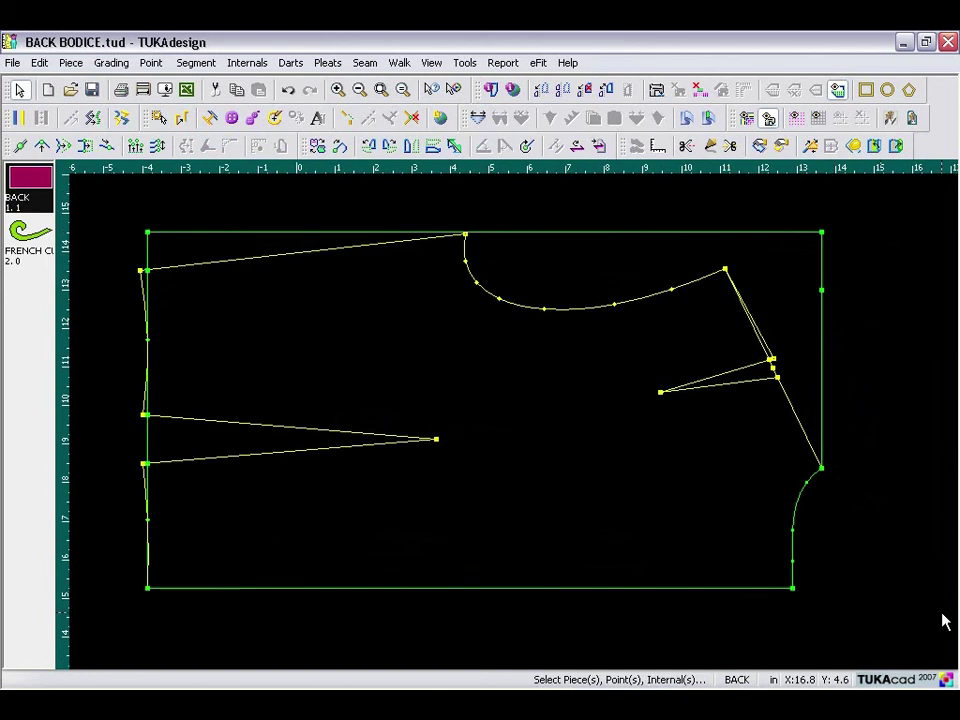
Step: Trace waistline, dart legs, top edge, neckline, side seam and bottom edge into a new piece
left_click(809, 147)
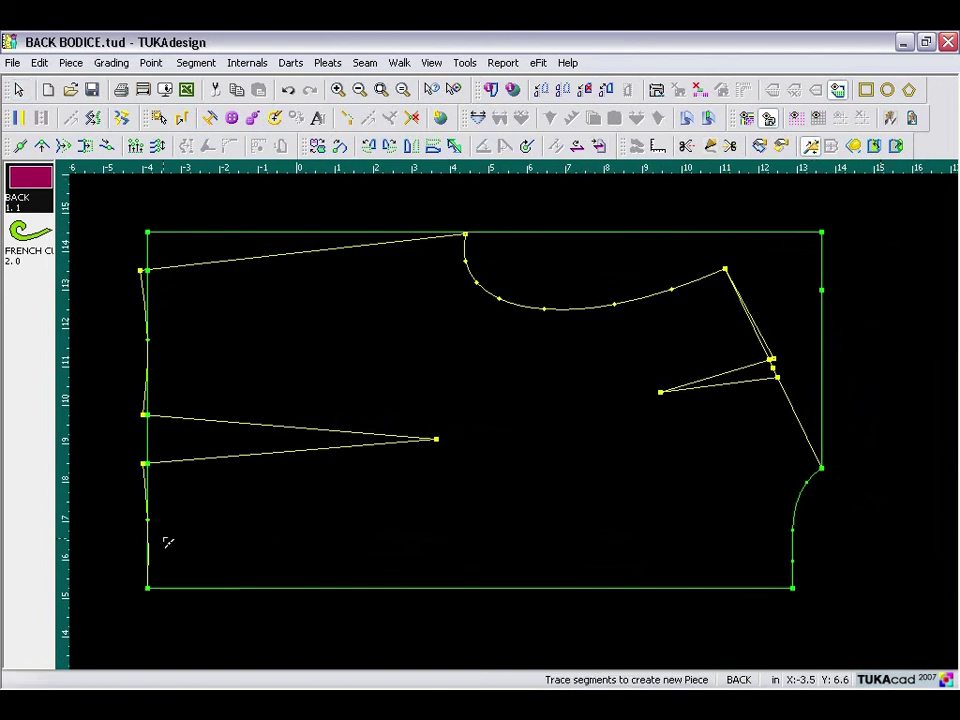
left_click(148, 496)
left_click(174, 461)
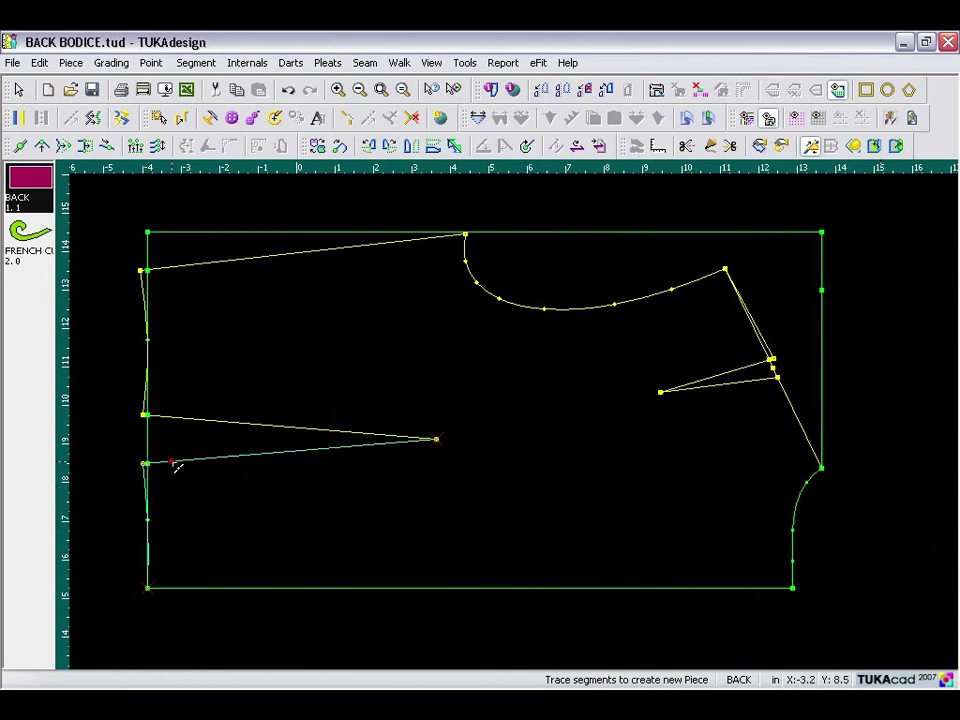
left_click(210, 424)
left_click(142, 282)
left_click(270, 262)
left_click(512, 309)
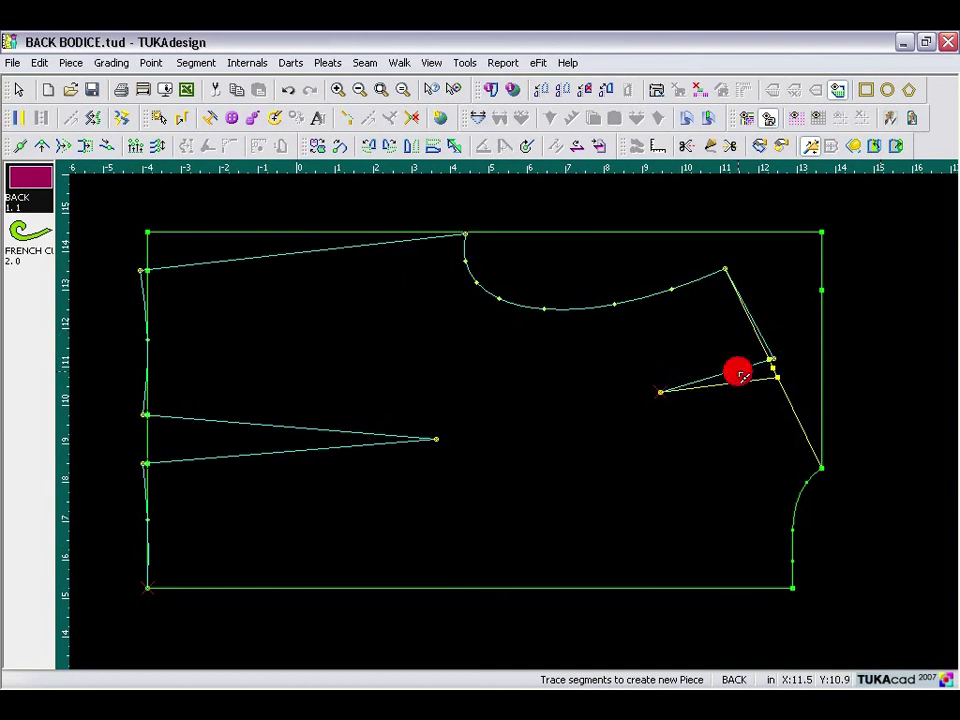
left_click(798, 412)
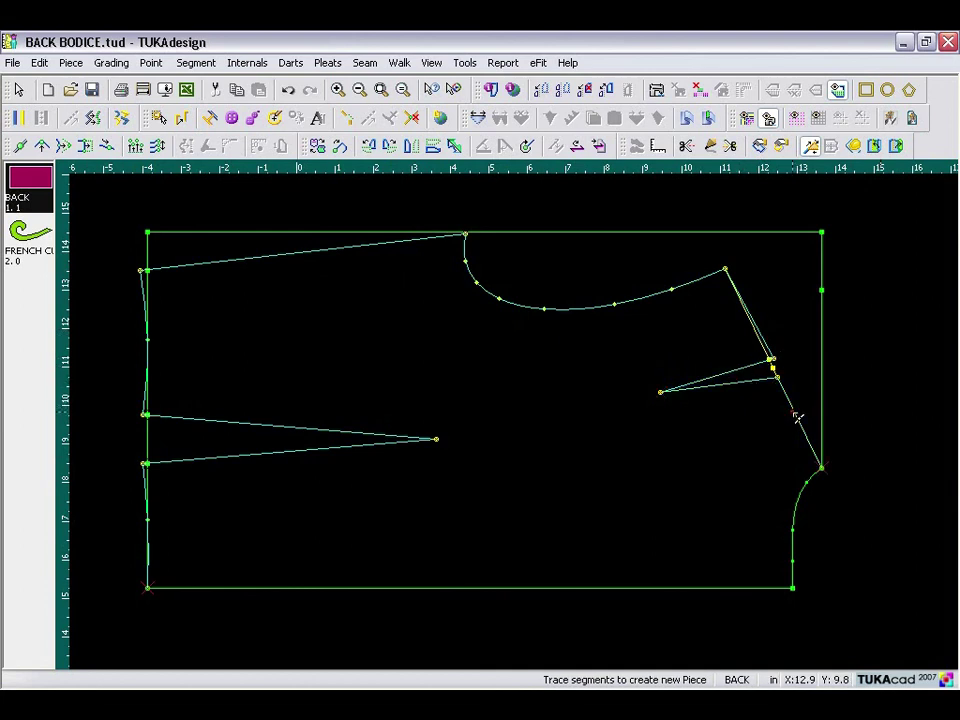
left_click(805, 491)
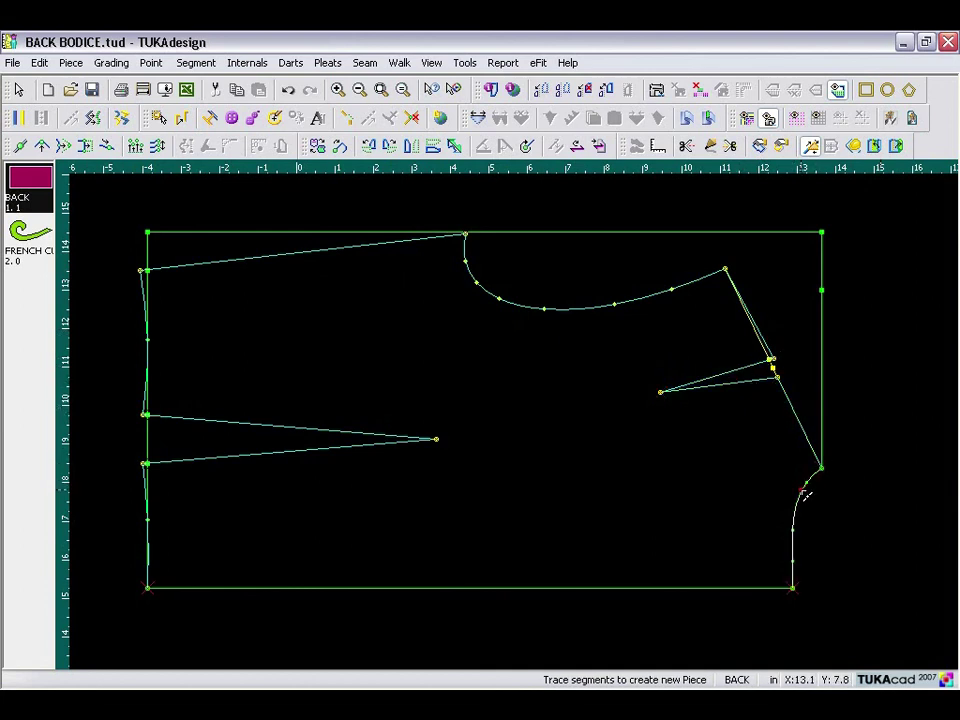
left_click(727, 590)
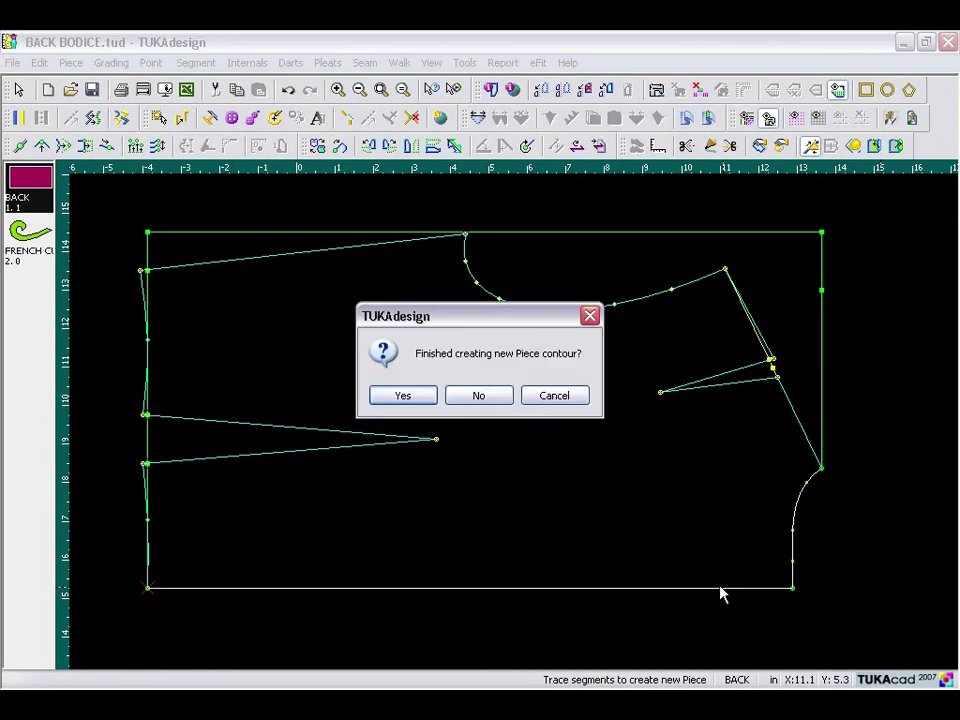
left_click(403, 397)
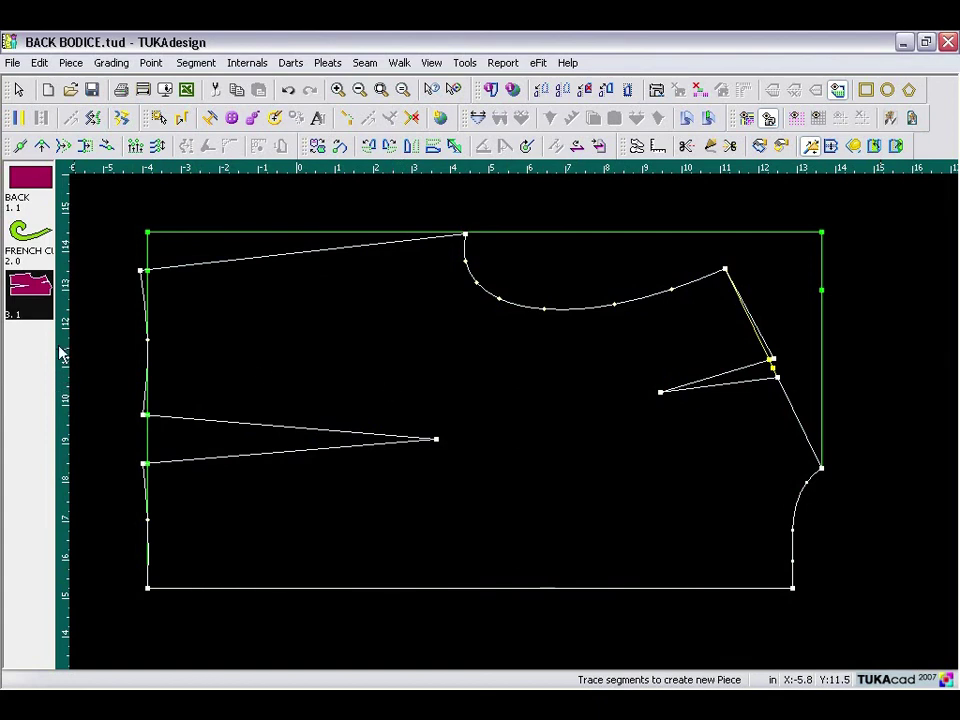
Step: Zoom out and drag-select across the traced bodice outline with the Select tool
left_click(366, 90)
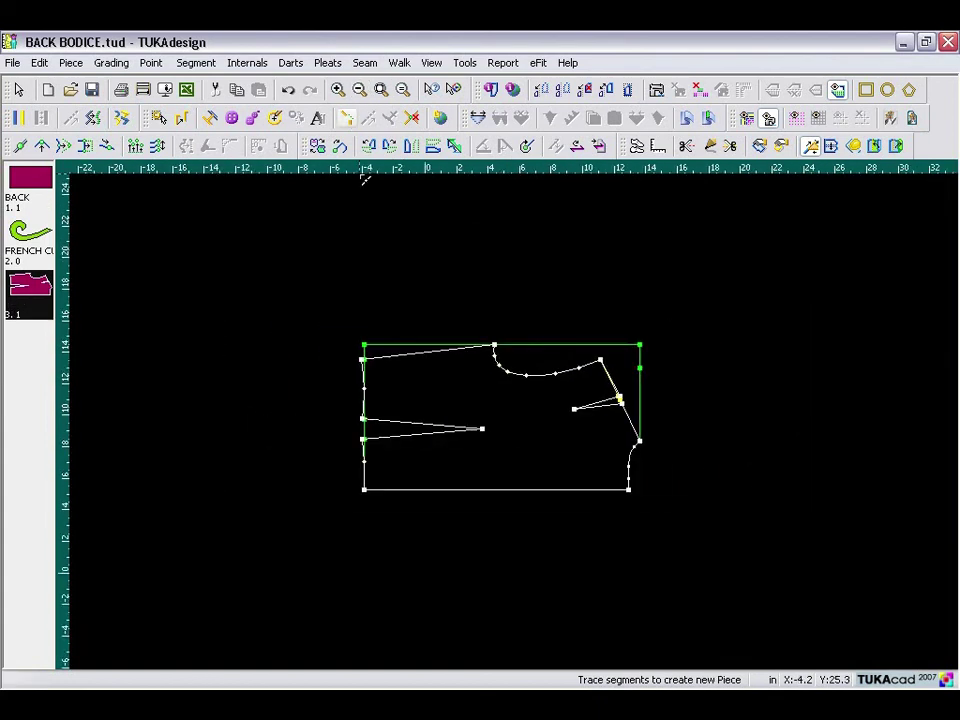
right_click(538, 296)
left_click(566, 306)
left_click_drag(554, 379, 853, 384)
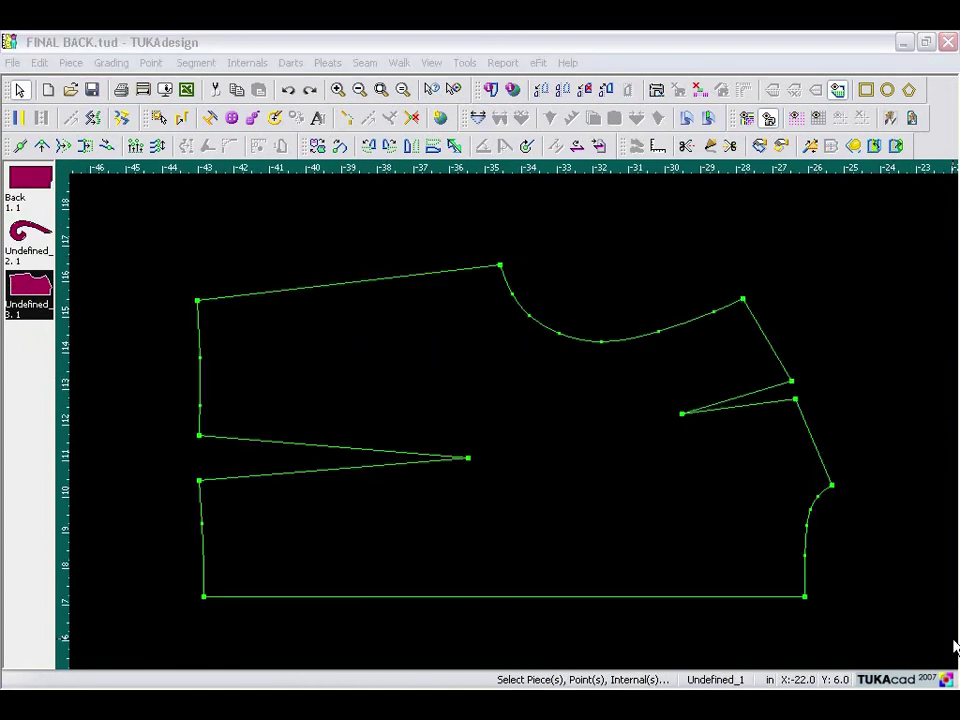
Step: Replace the hand-drawn waist dart with a computerized dart between its two leg points
left_click(469, 460)
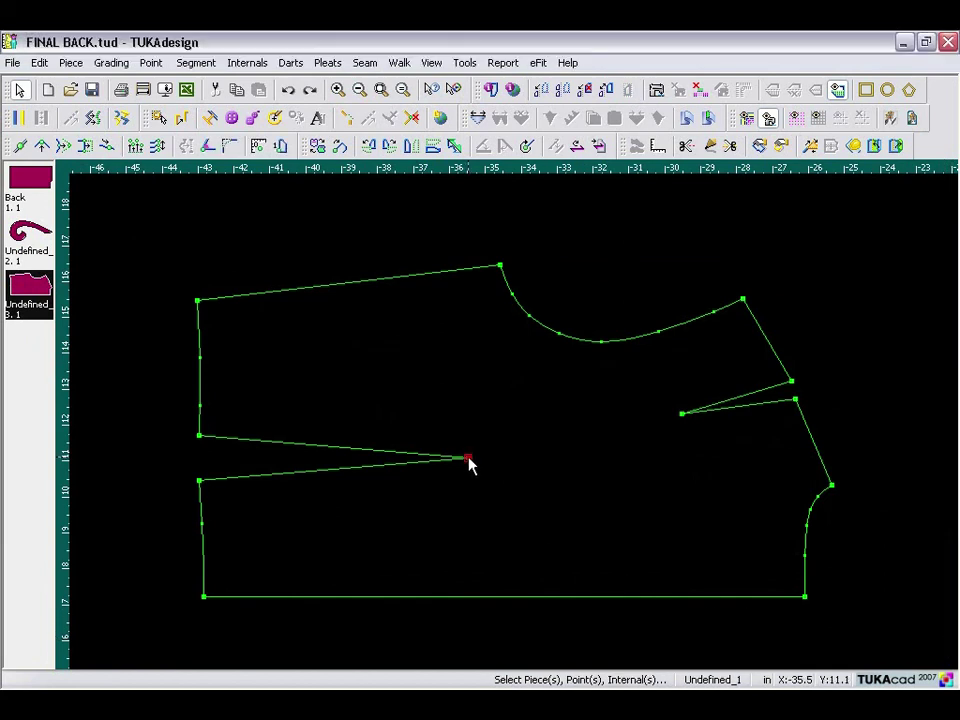
key("Delete")
left_click(202, 480)
left_click(200, 437)
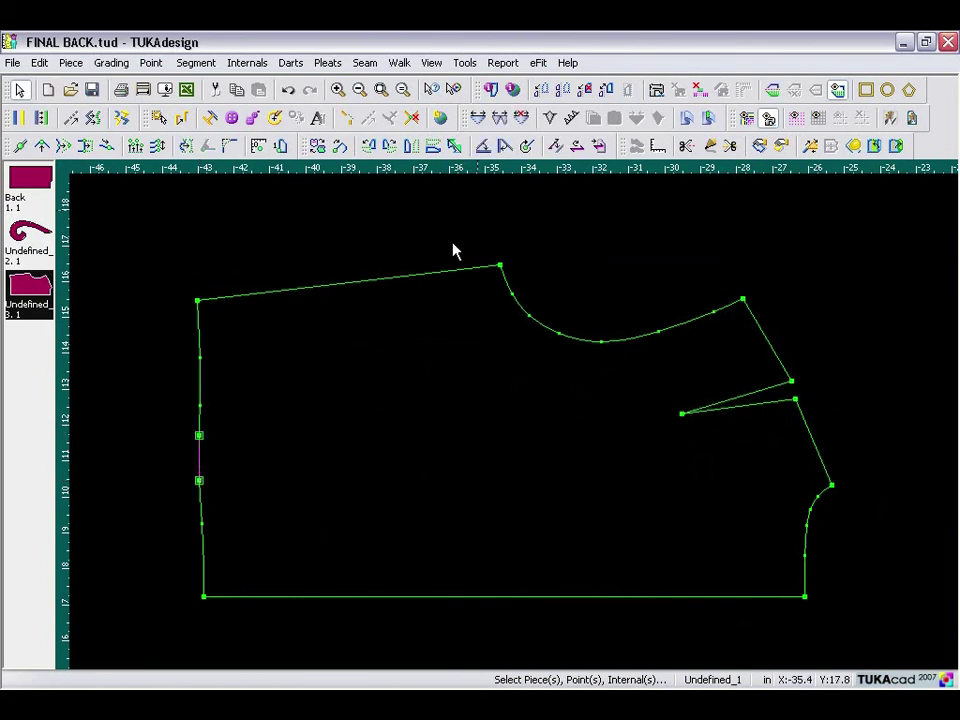
left_click(552, 120)
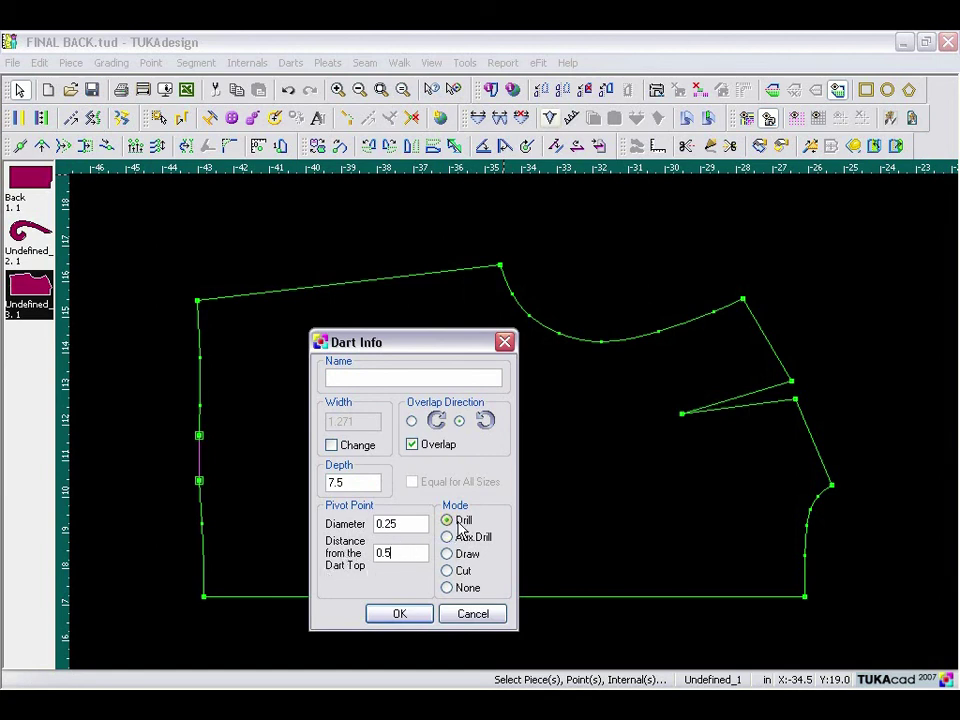
left_click(402, 613)
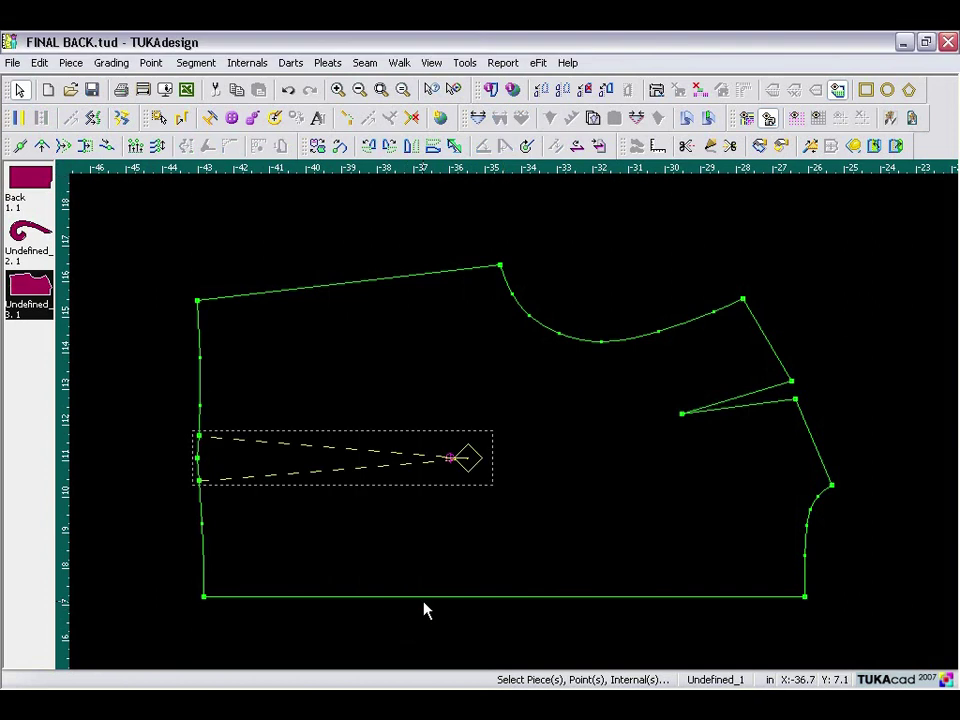
Step: Replace the hand-drawn shoulder dart with a computerized dart 3.188 deep
left_click(682, 416)
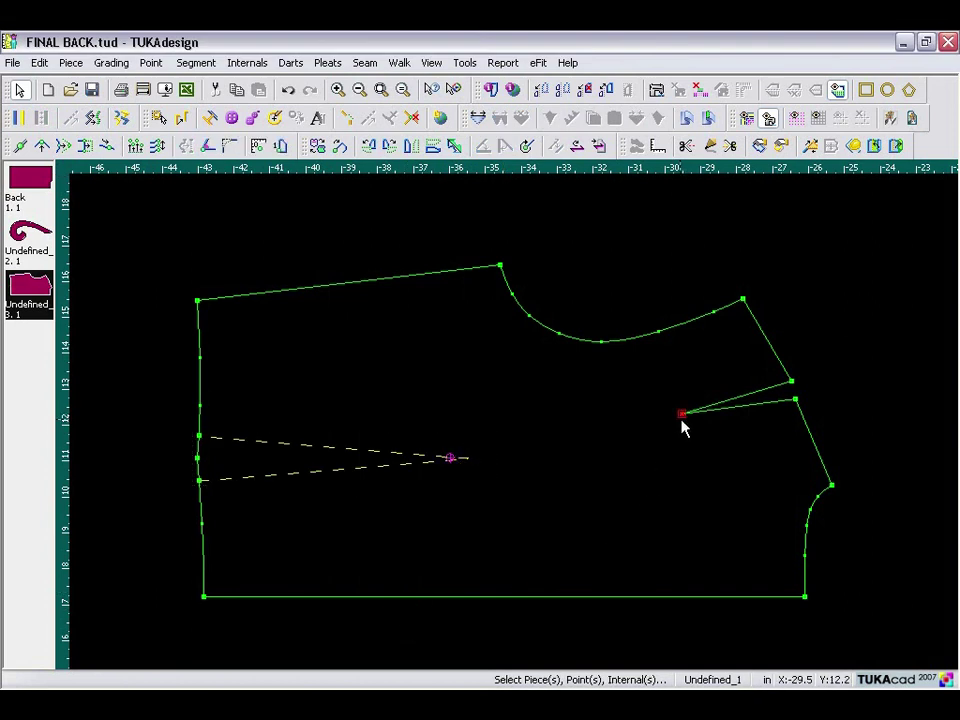
key("Delete")
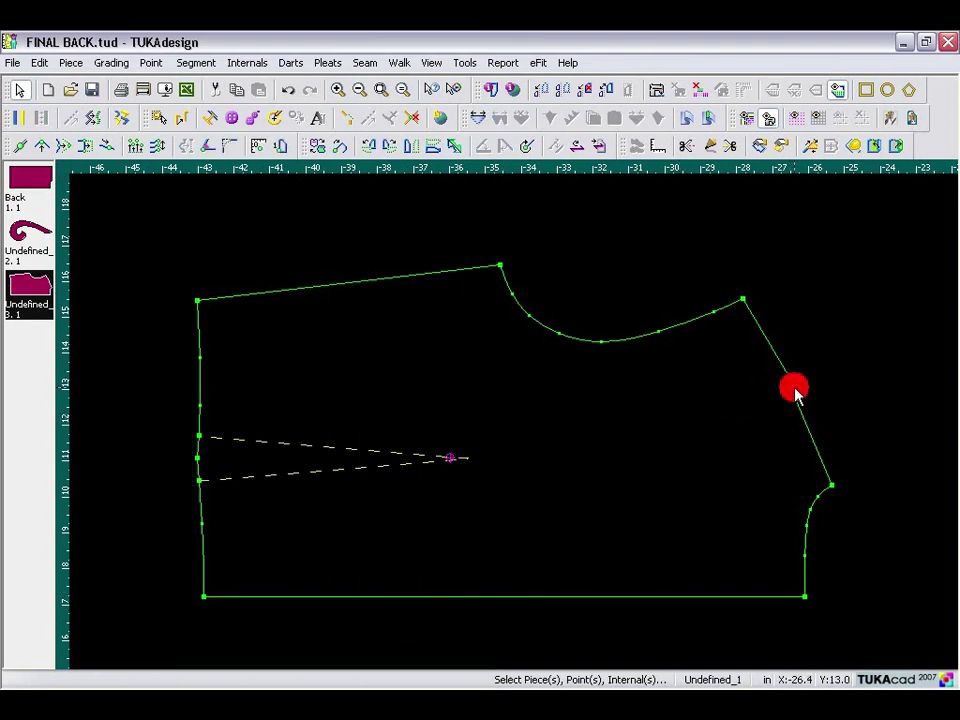
left_click(795, 398)
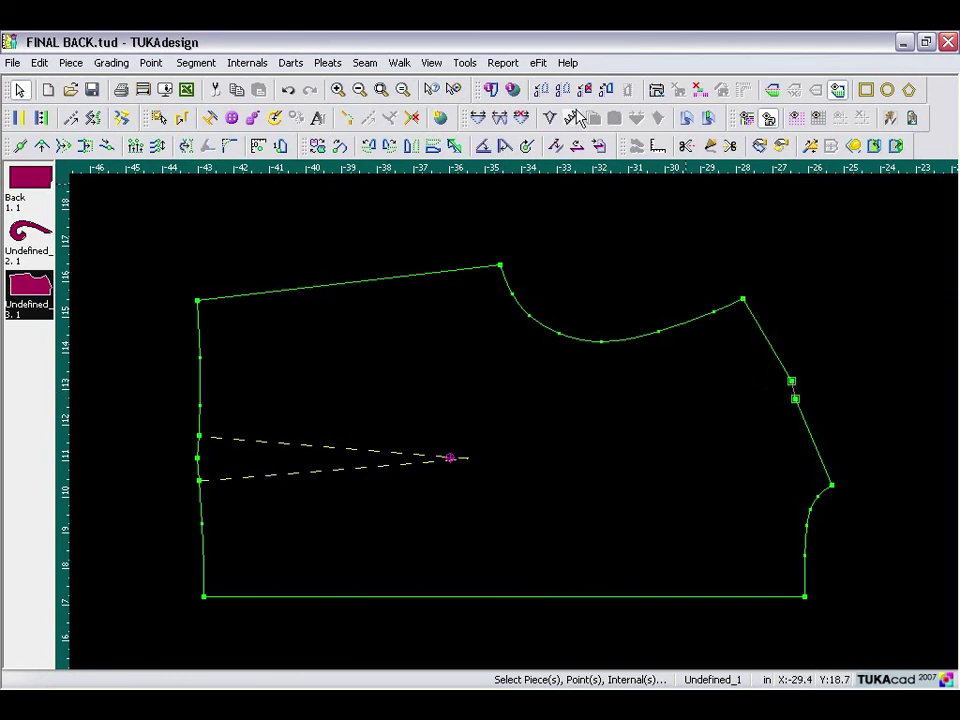
left_click(550, 118)
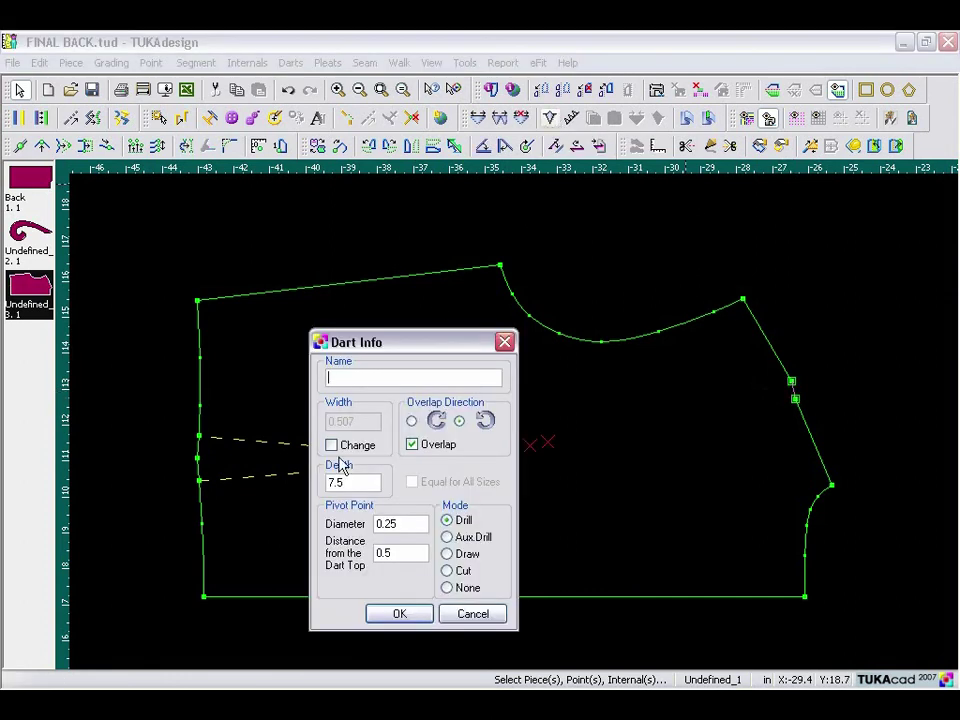
double_click(363, 487)
type("3.188")
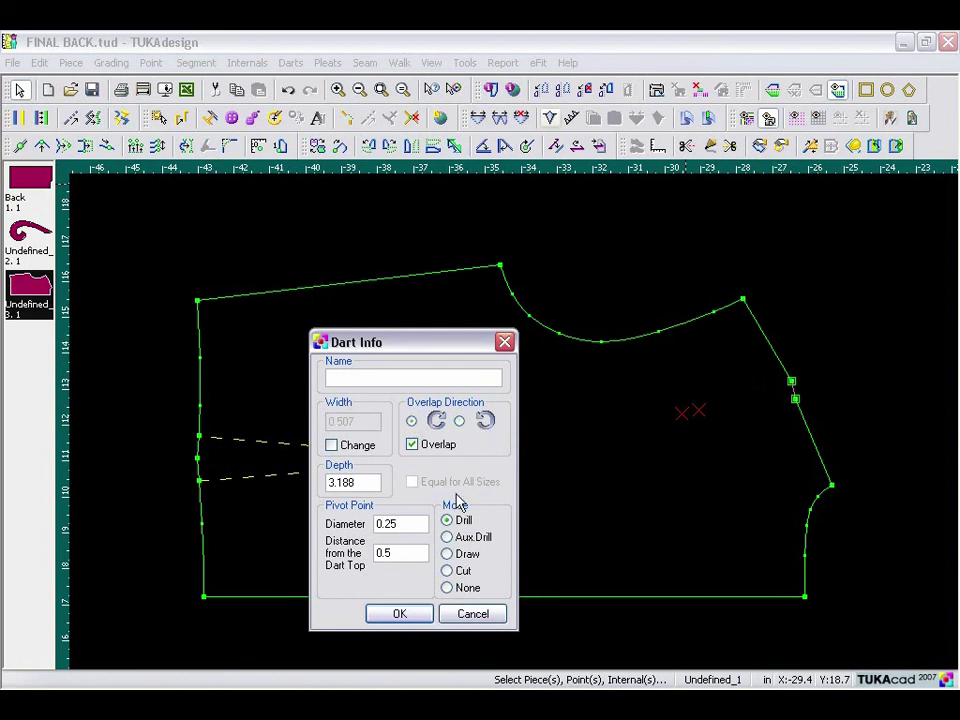
left_click(401, 614)
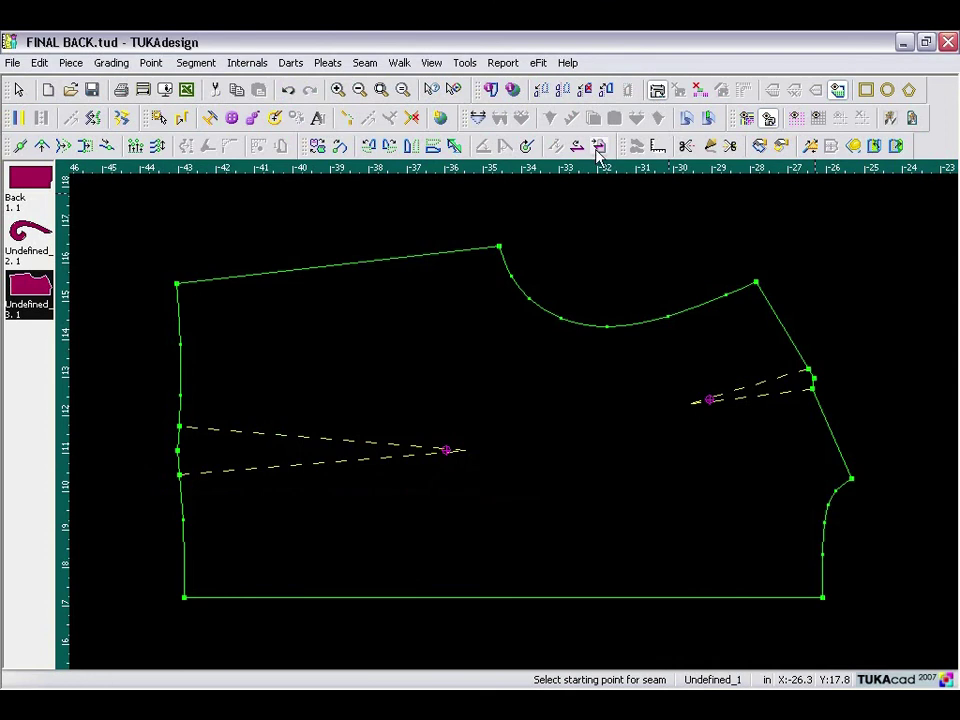
Step: Add a 0.5 seam allowance around most of the piece's outline
left_click(192, 603)
left_click(855, 485)
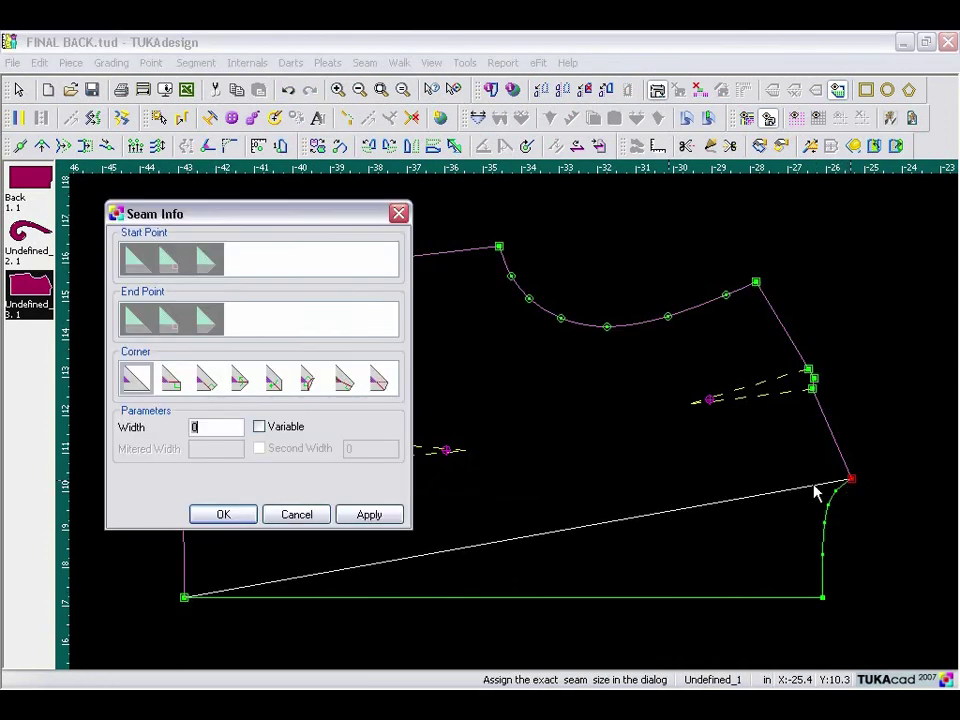
type(".5")
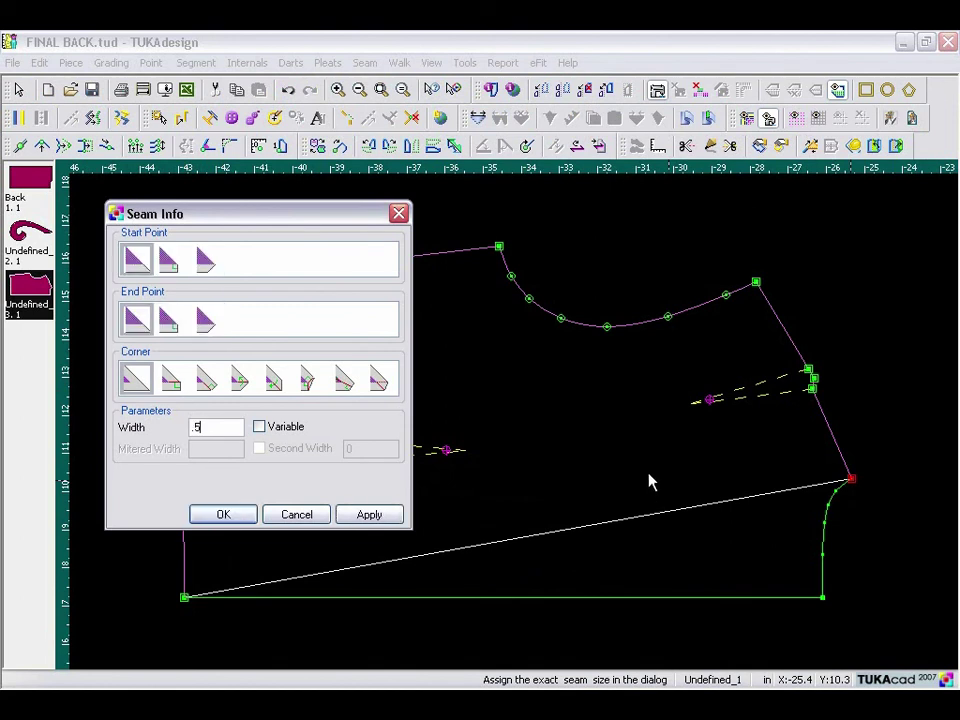
left_click(222, 514)
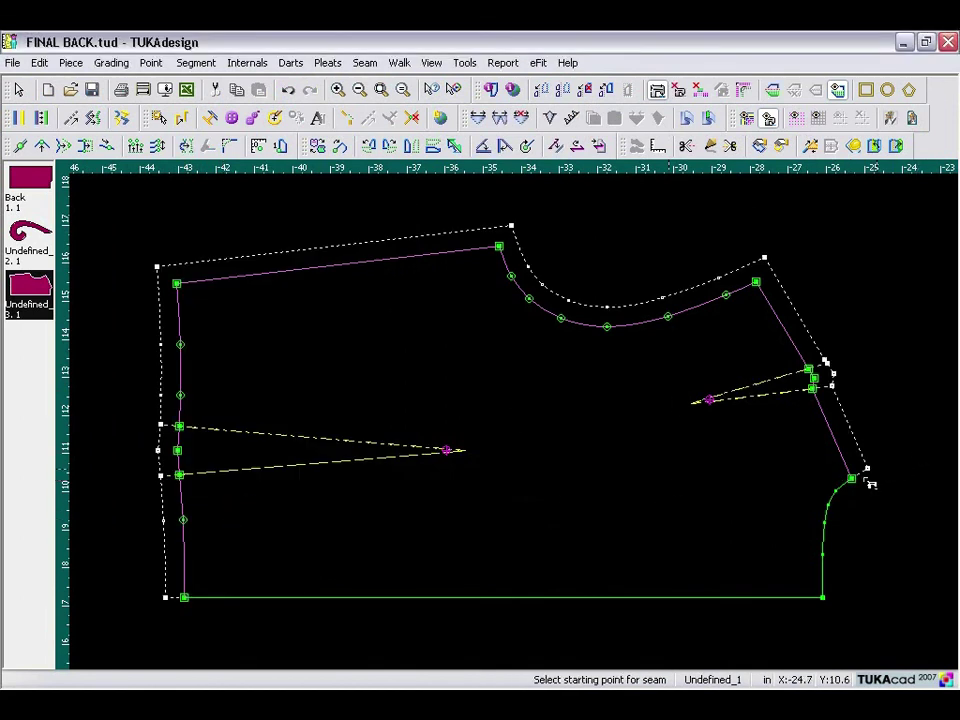
Step: Add a 0.25 seam allowance from the armhole corner to the bottom corner
left_click(852, 479)
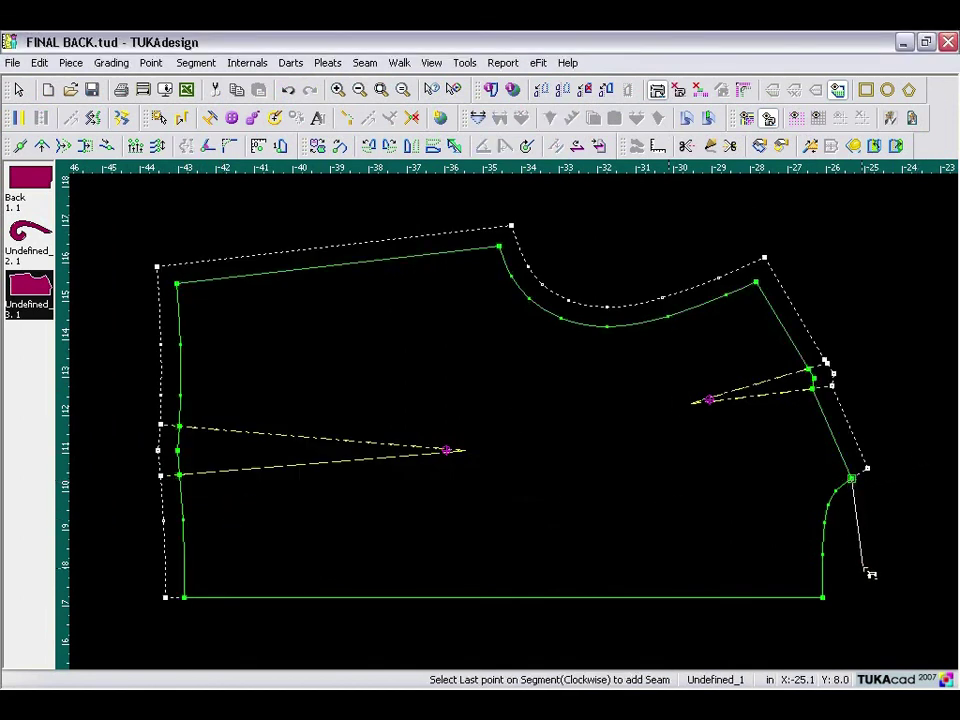
left_click(821, 597)
type(".25")
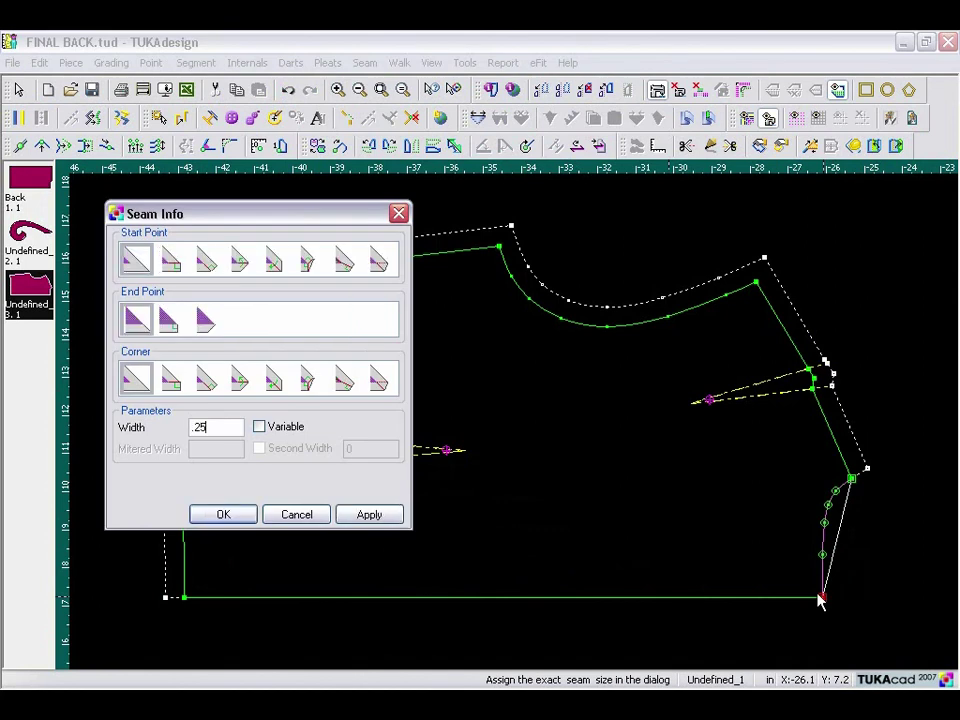
left_click(222, 514)
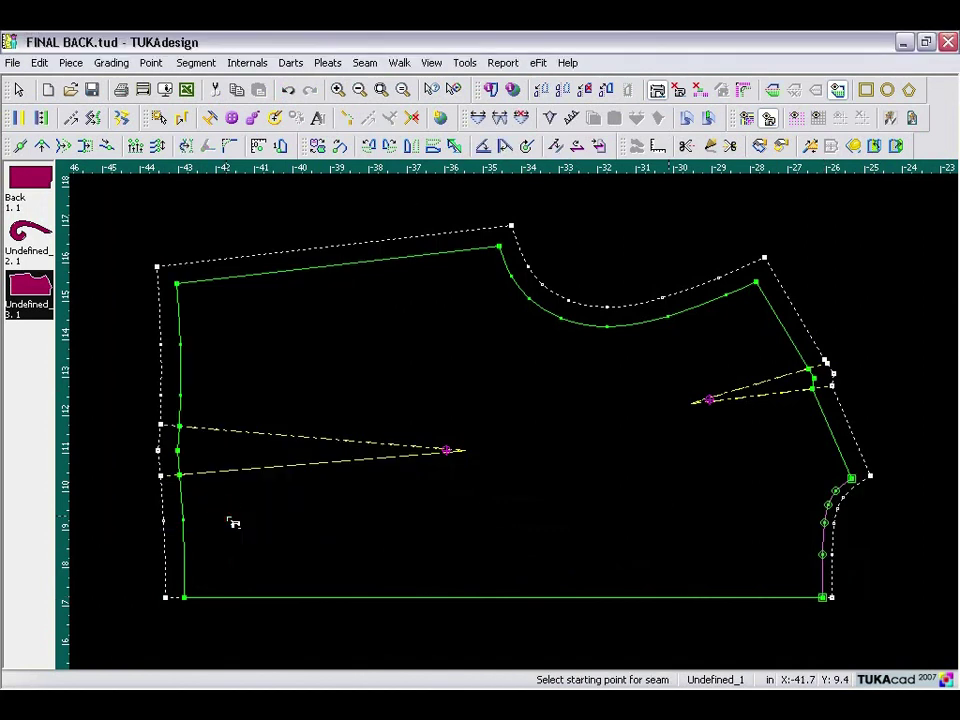
Step: Add T notches at the top-left, neckline (previous line), shoulder (next line) and armhole (previous line) corners
left_click(210, 118)
left_click(178, 284)
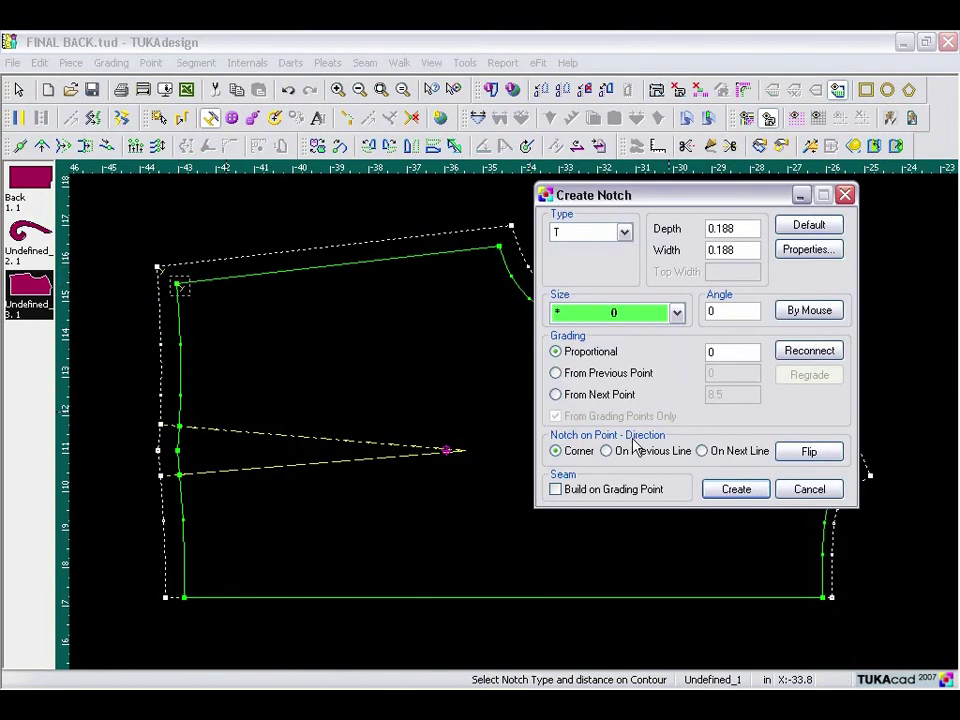
left_click(703, 452)
left_click(733, 489)
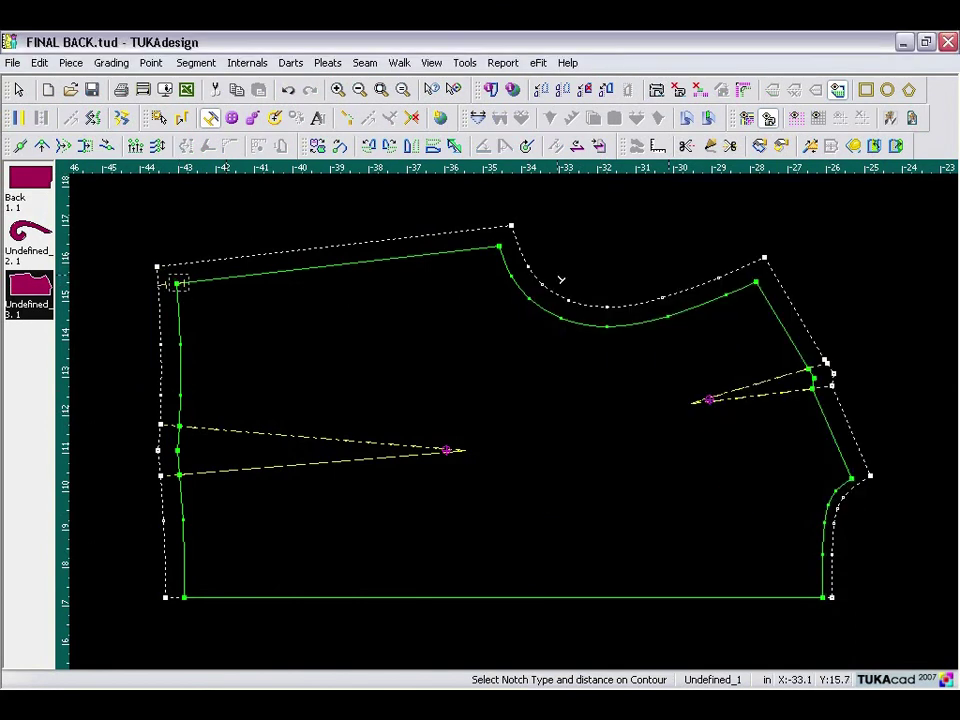
left_click(513, 250)
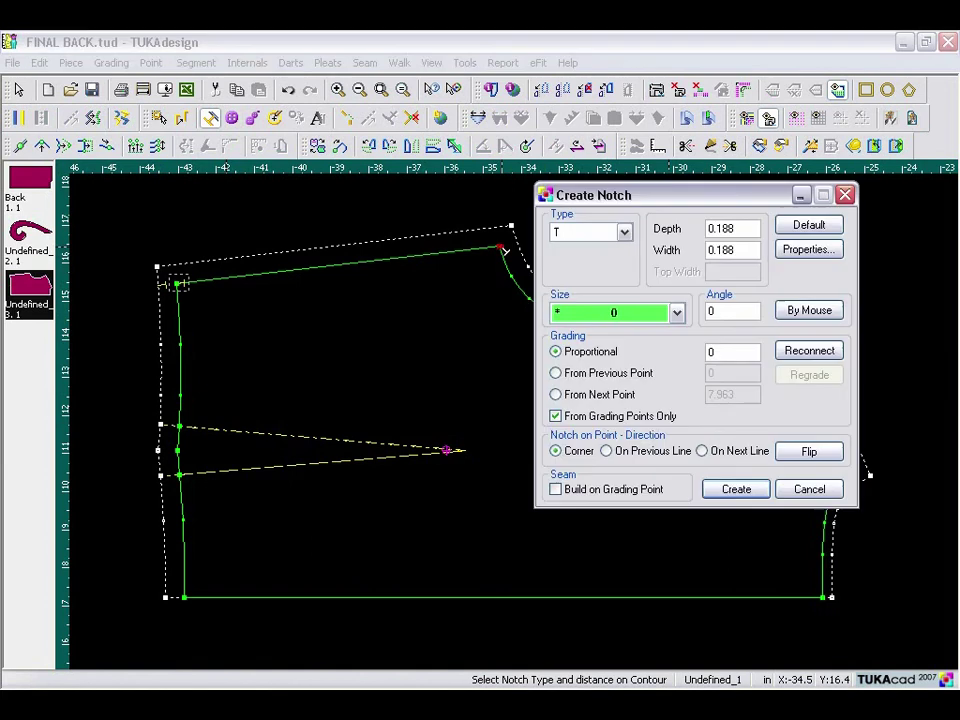
left_click(610, 451)
left_click(722, 489)
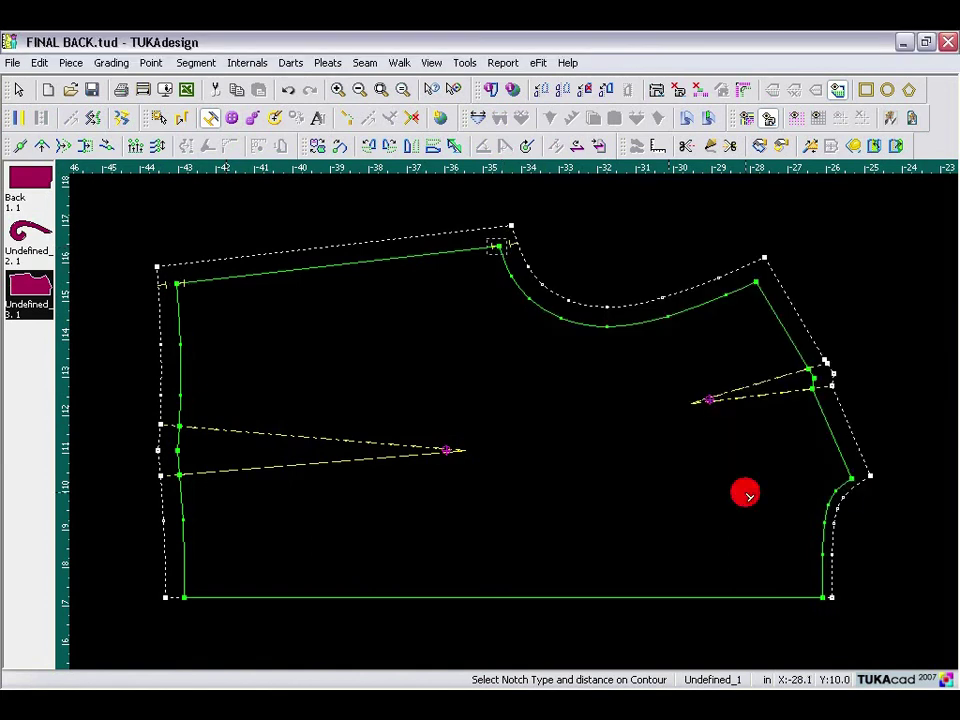
left_click(765, 287)
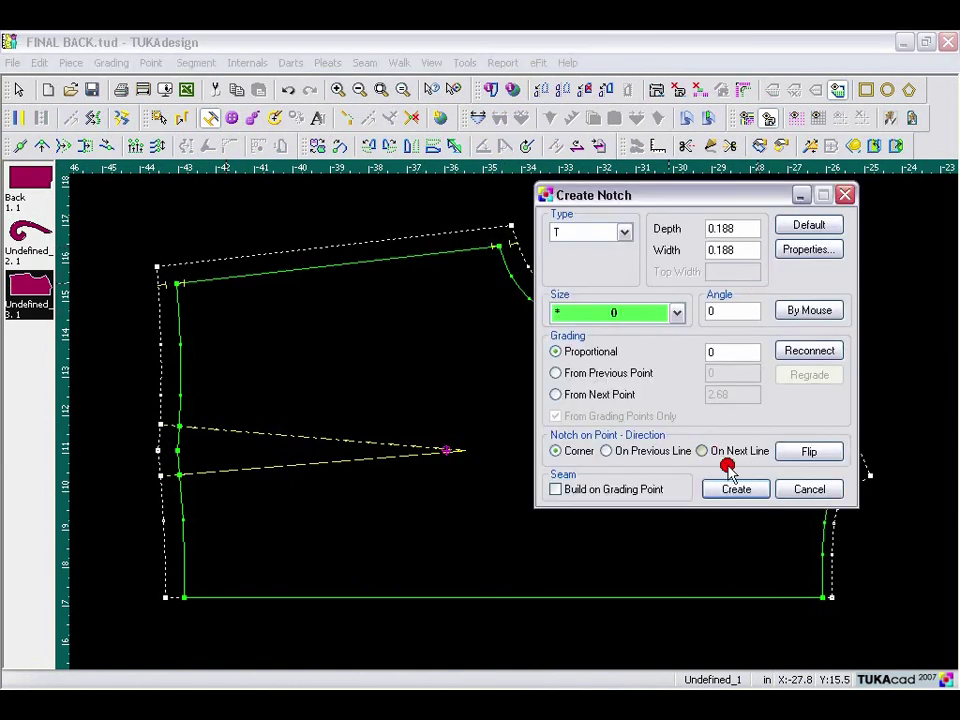
left_click(738, 451)
left_click(736, 489)
left_click(857, 477)
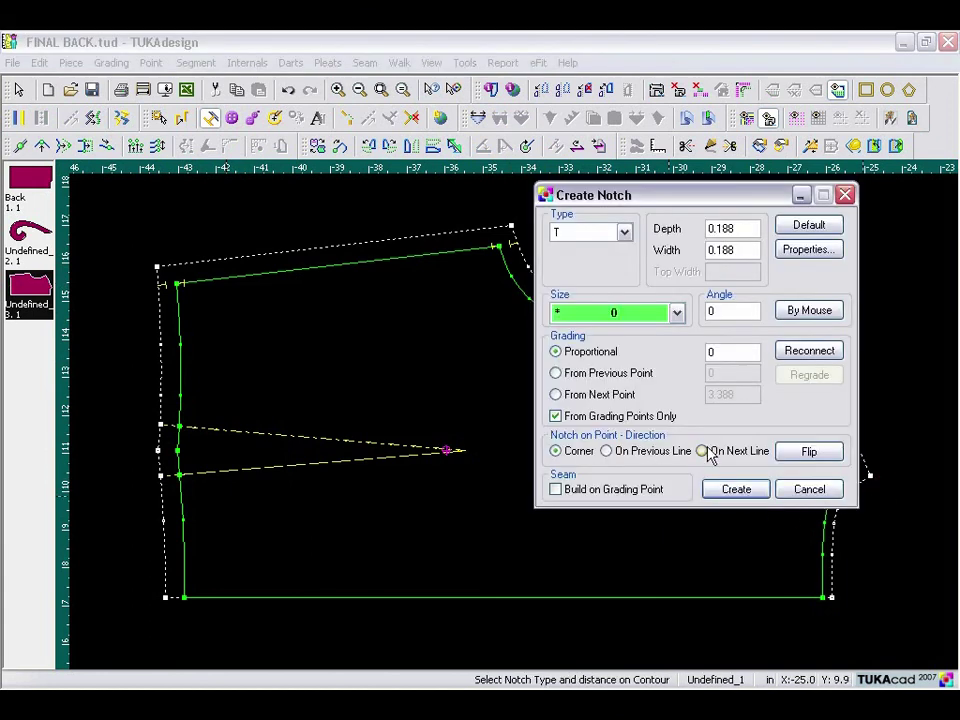
left_click(643, 452)
left_click(736, 489)
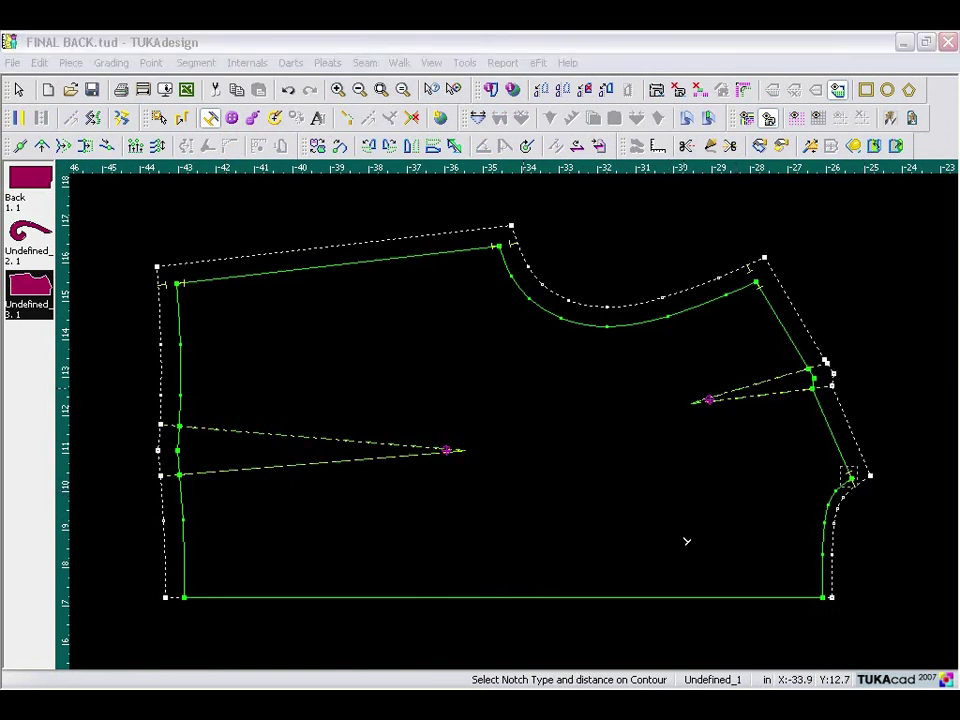
Step: Mirror the piece about its bottom edge as a fold line and zoom to show both halves
right_click(527, 392)
left_click(583, 401)
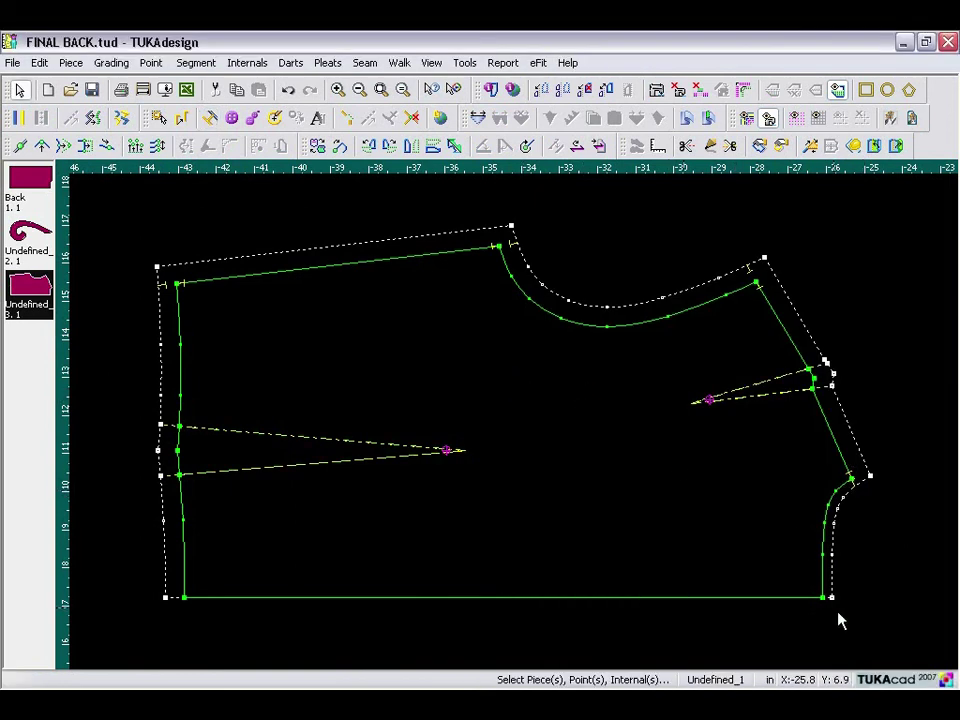
left_click_drag(823, 598, 189, 605)
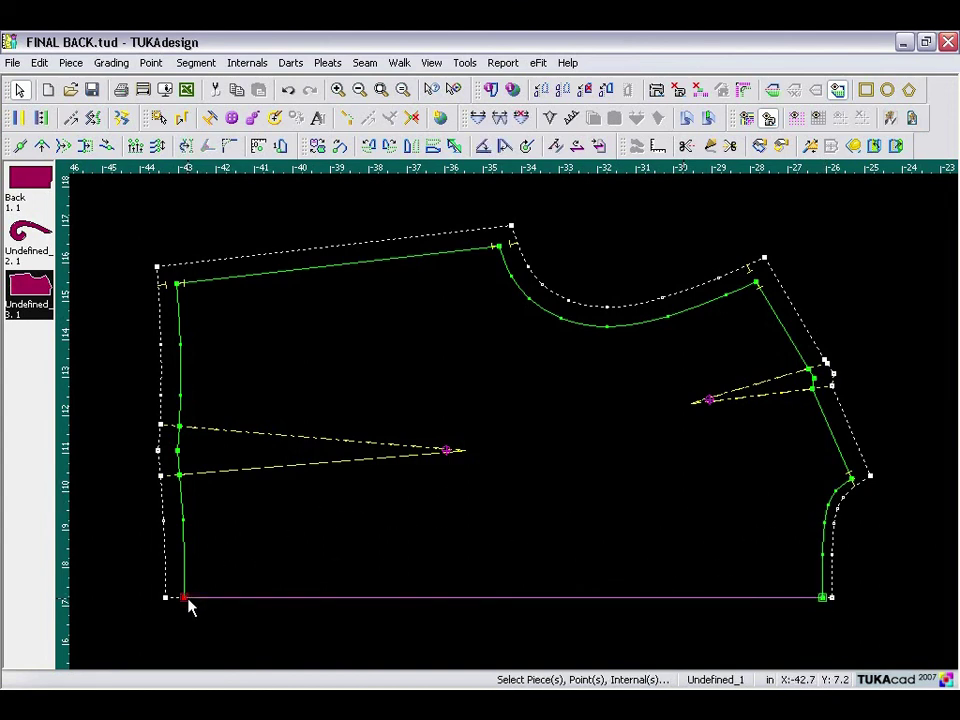
left_click(772, 90)
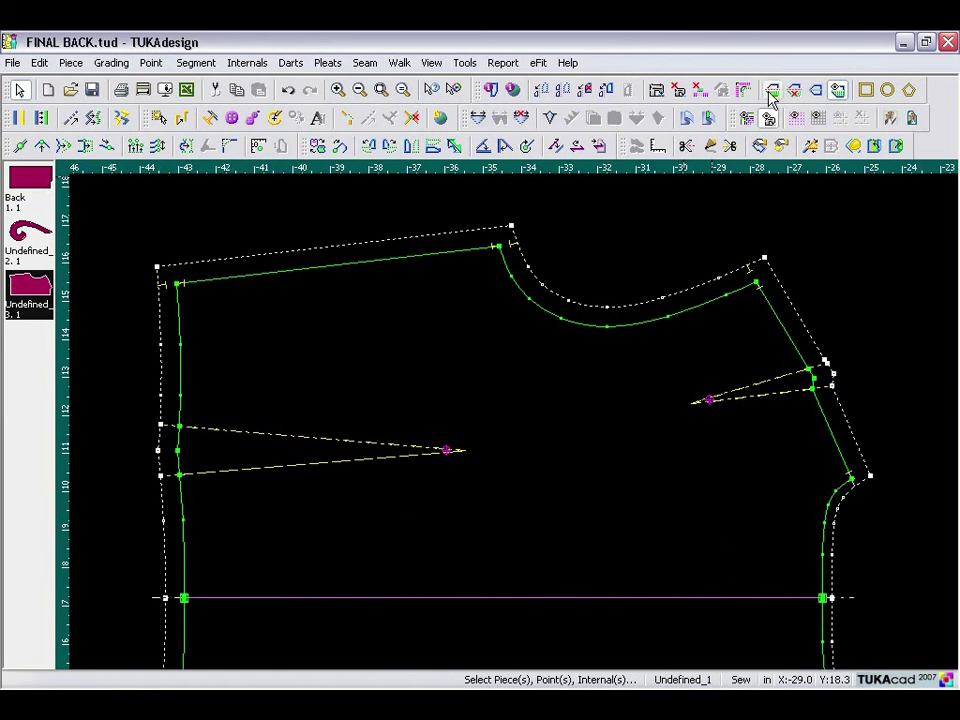
left_click(382, 91)
left_click(793, 381)
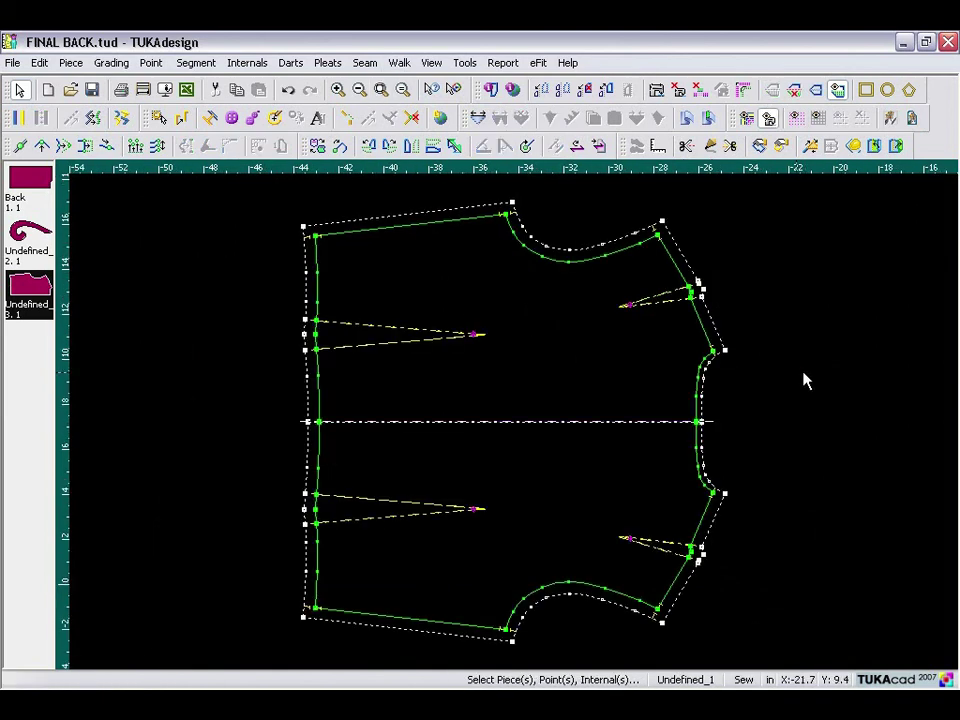